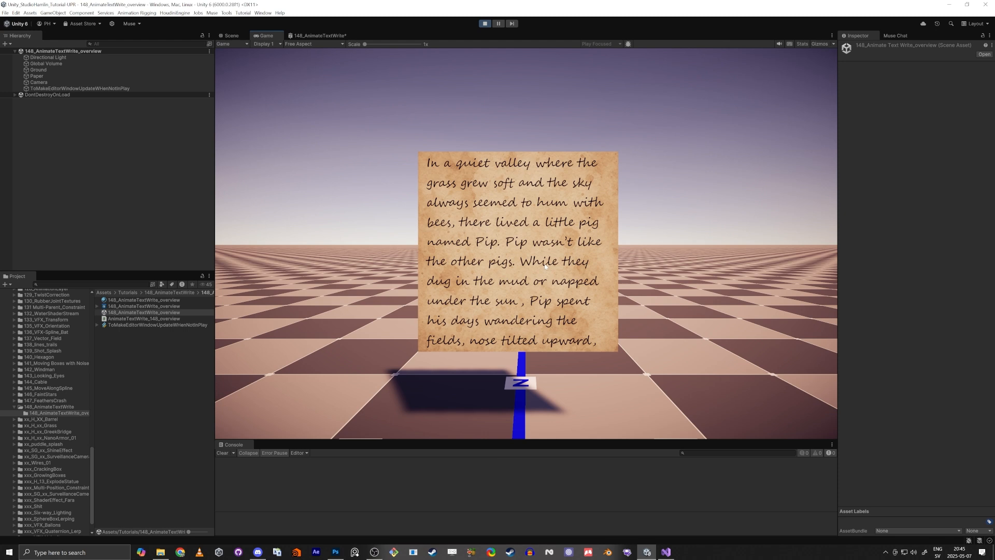
- Set the Paper object's material progress to 0.708 and turn off UseProgress
left_click(38, 77)
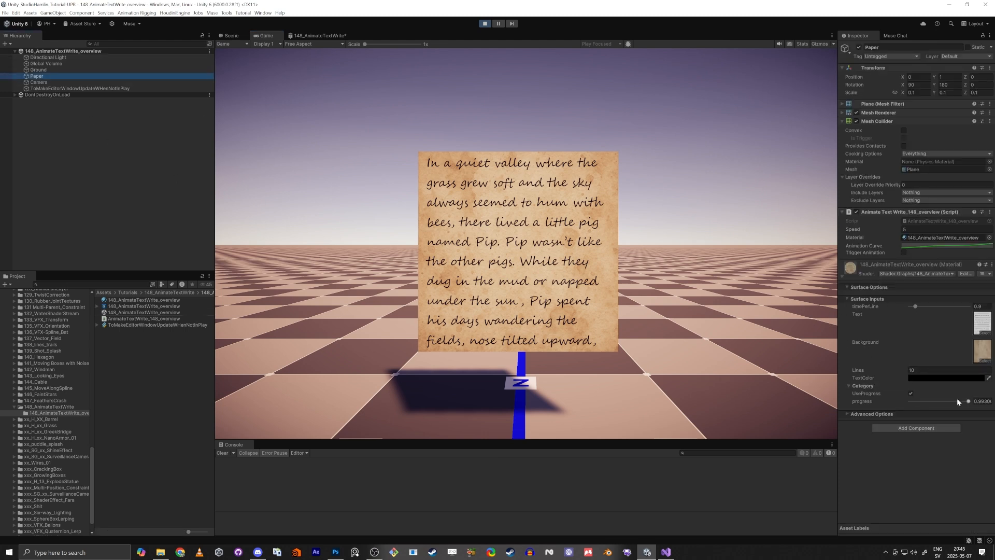
left_click_drag(957, 401, 890, 400)
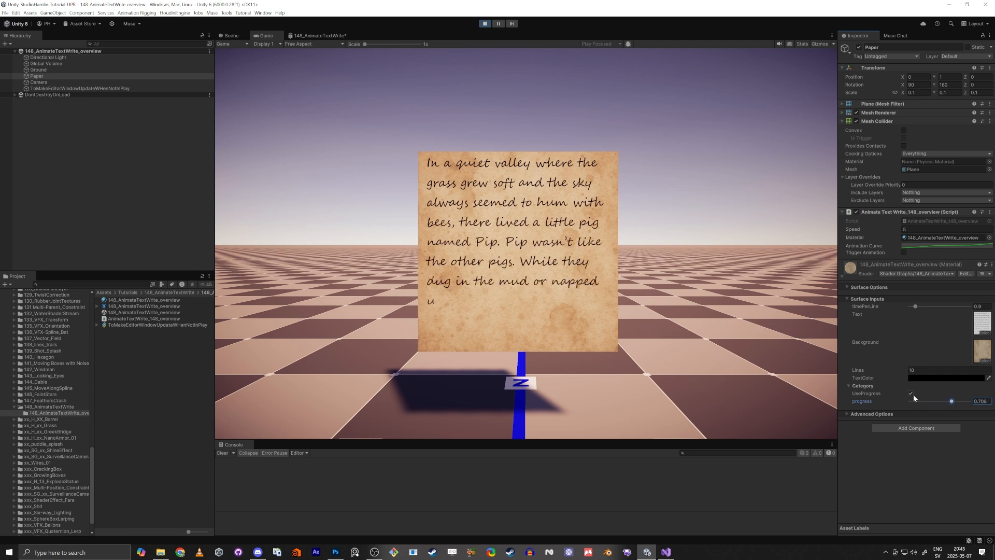
left_click(911, 394)
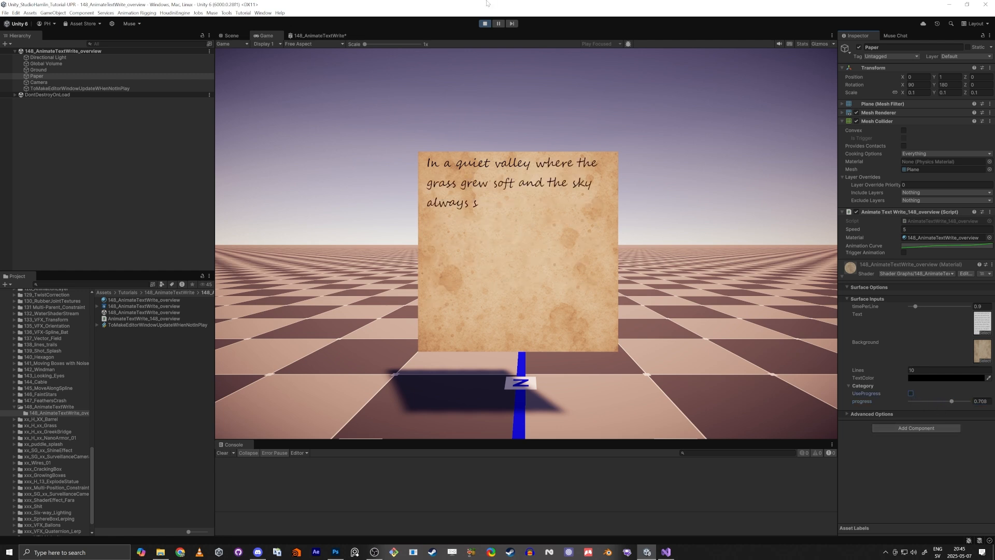
- Exit play mode and open the 148_AnimateTextWrite scene from its tutorial folder
left_click(485, 24)
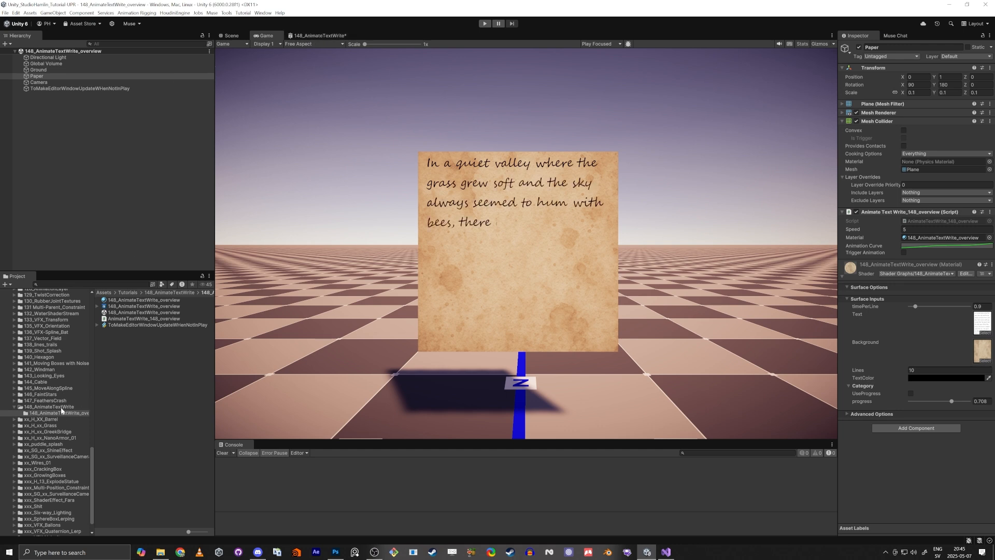
left_click(61, 407)
left_click(125, 318)
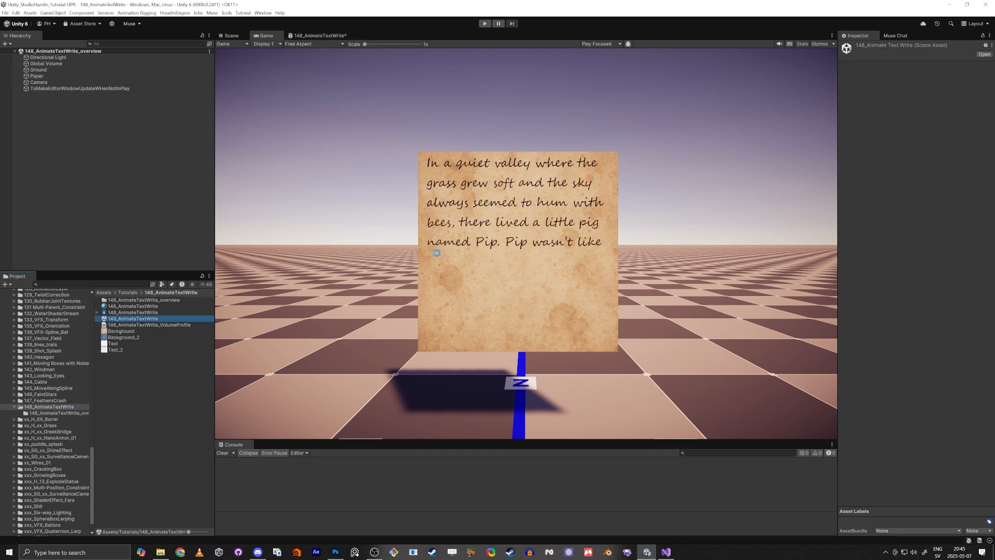
- Show the 148_AnimateTextWrite shader graph maximized and examine its text masking, time and UV nodes
left_click(302, 37)
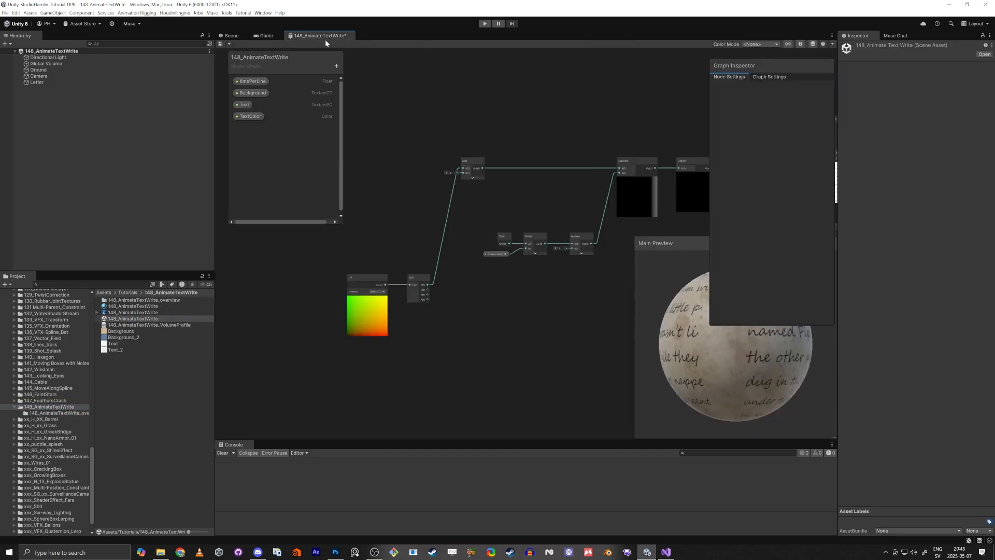
key("shift+space")
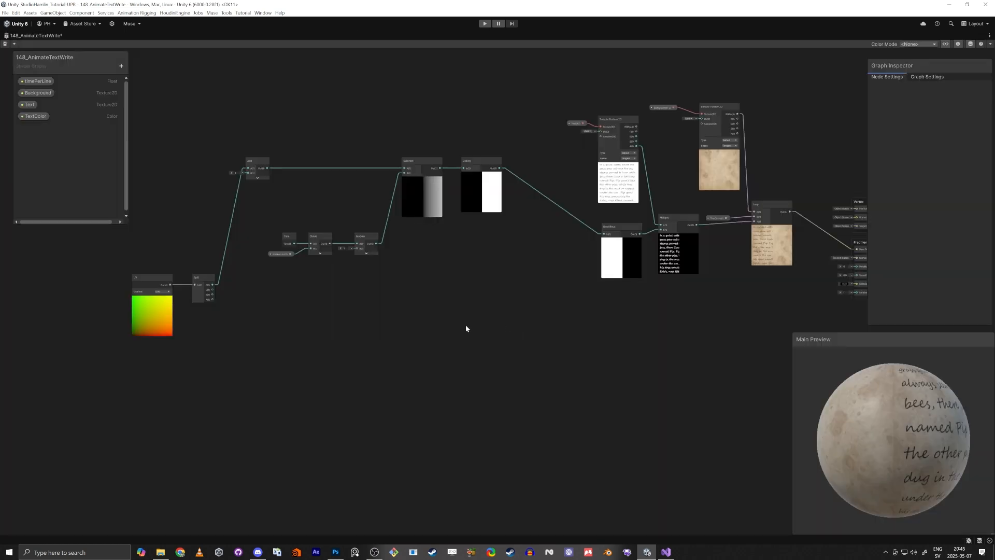
scroll(521, 340, "up", 10)
middle_click_drag(594, 331, 528, 342)
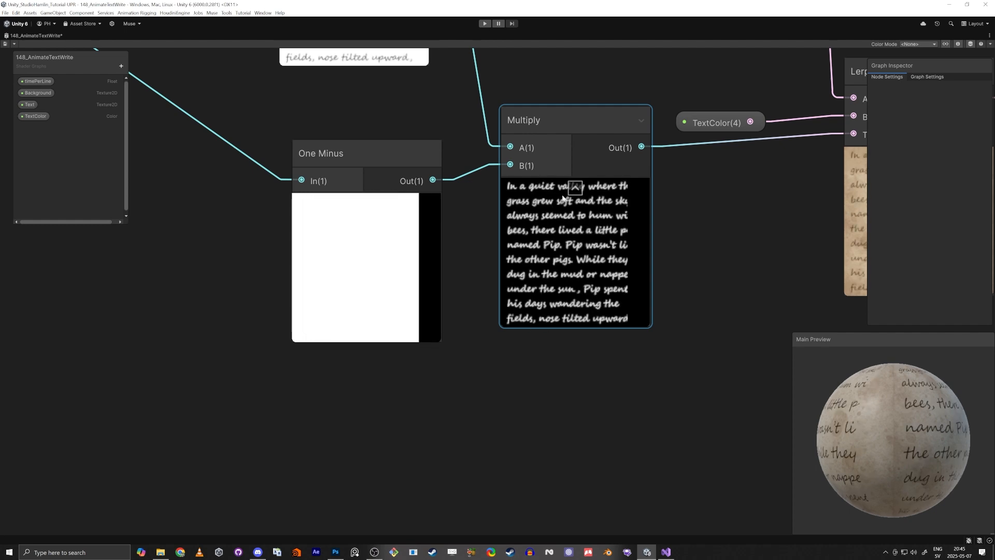
scroll(326, 384, "down", 5)
middle_click_drag(209, 357, 729, 321)
middle_click_drag(503, 332, 404, 354)
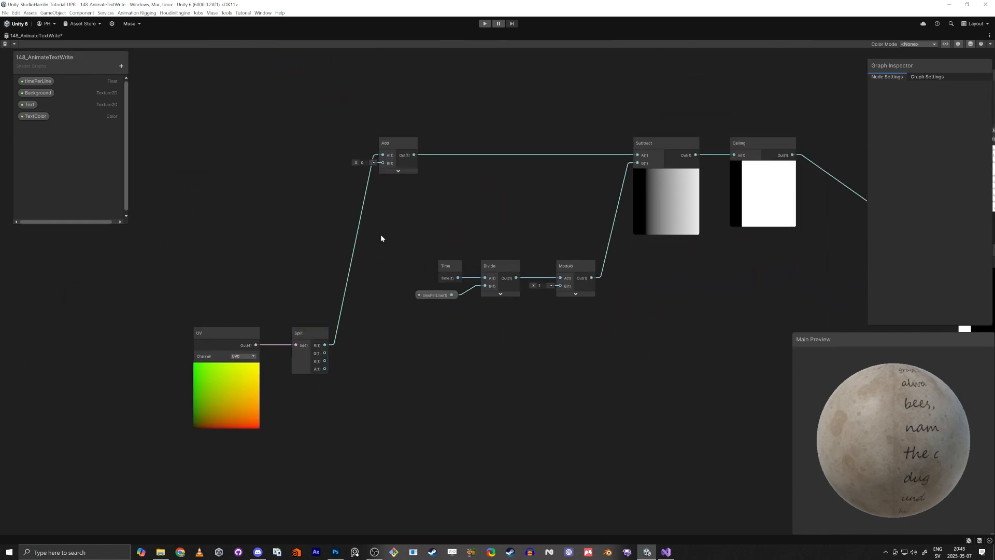
scroll(244, 404, "up", 5)
scroll(261, 465, "down", 5)
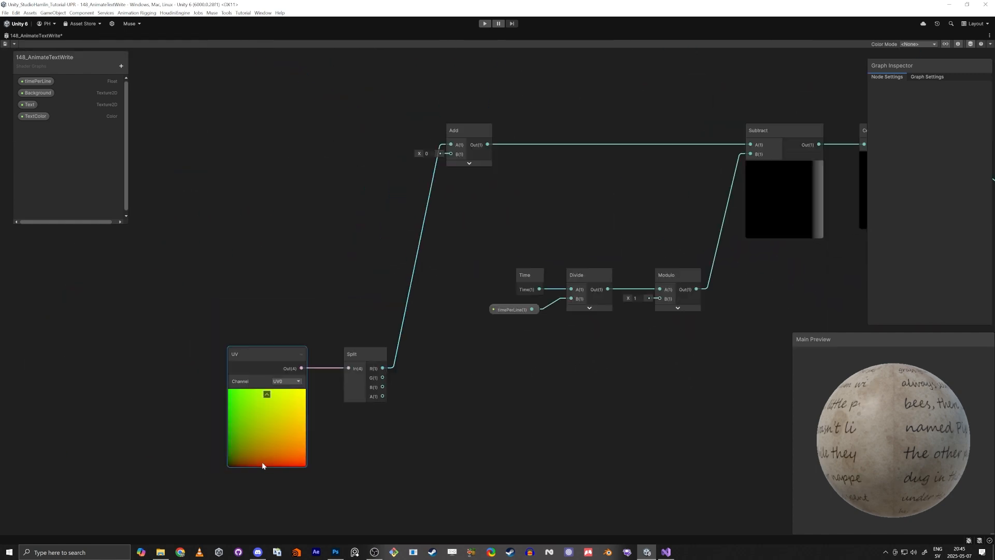
middle_click_drag(473, 454, 509, 338)
scroll(506, 337, "up", 5)
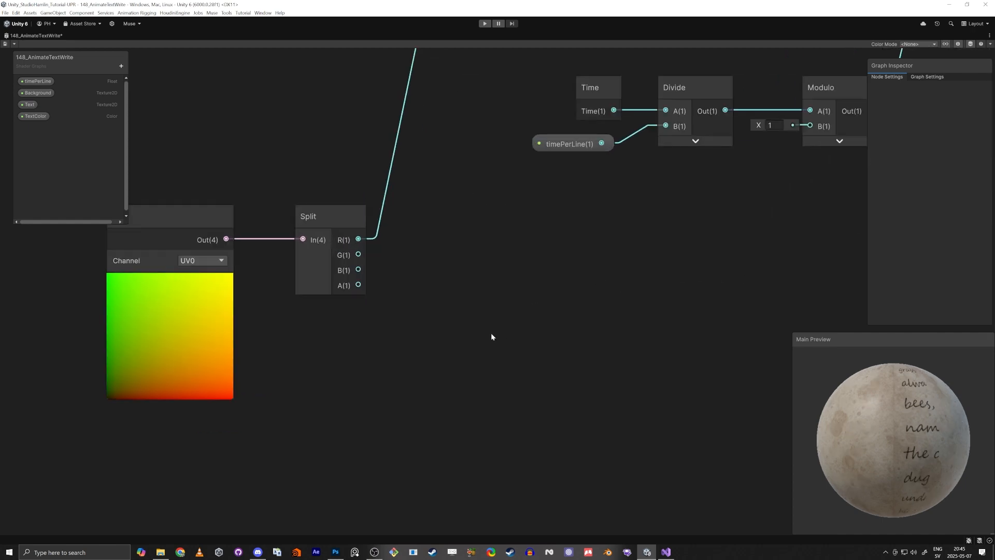
middle_click_drag(369, 313, 309, 333)
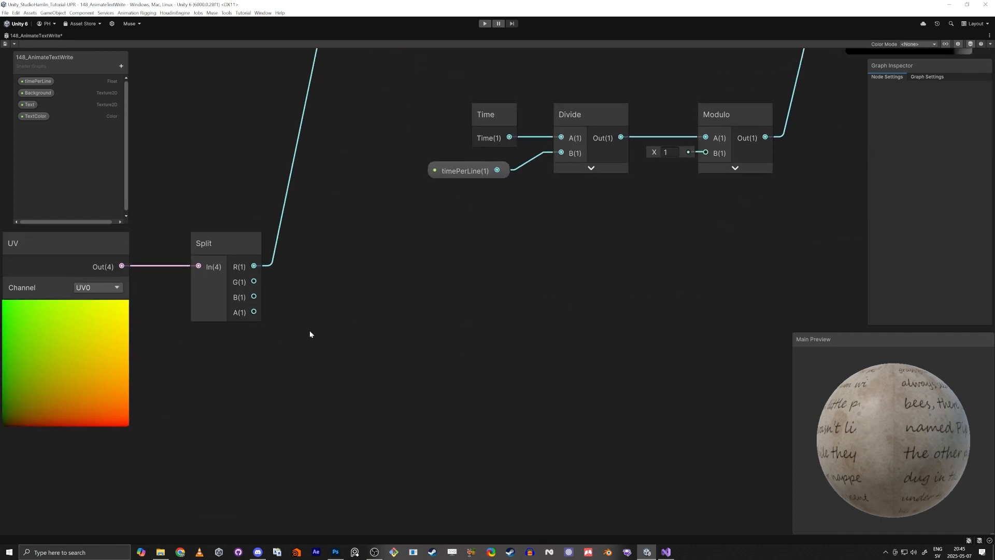
scroll(518, 359, "down", 1)
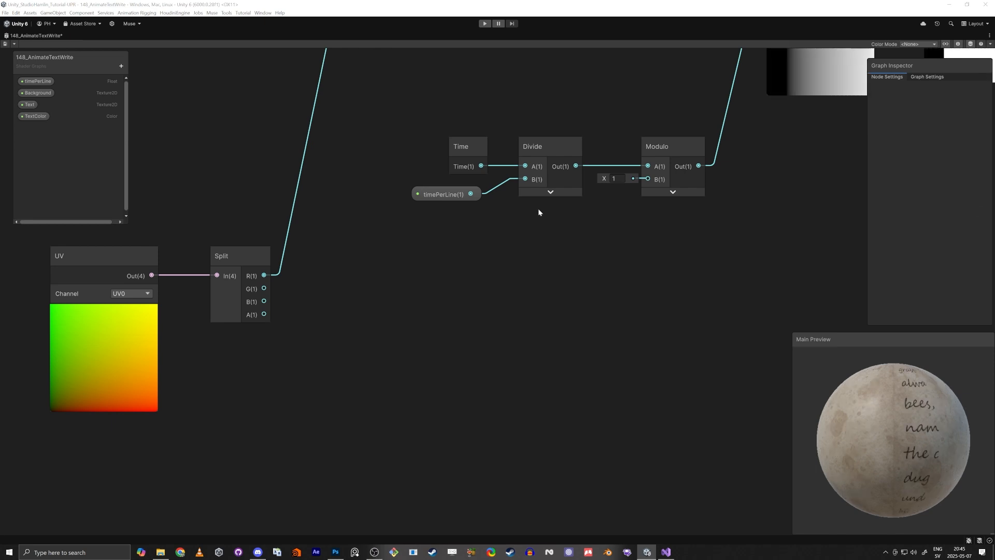
- Add a One Minus node fed by the UV Split node's G output and place it below the Split node
left_click_drag(264, 288, 340, 410)
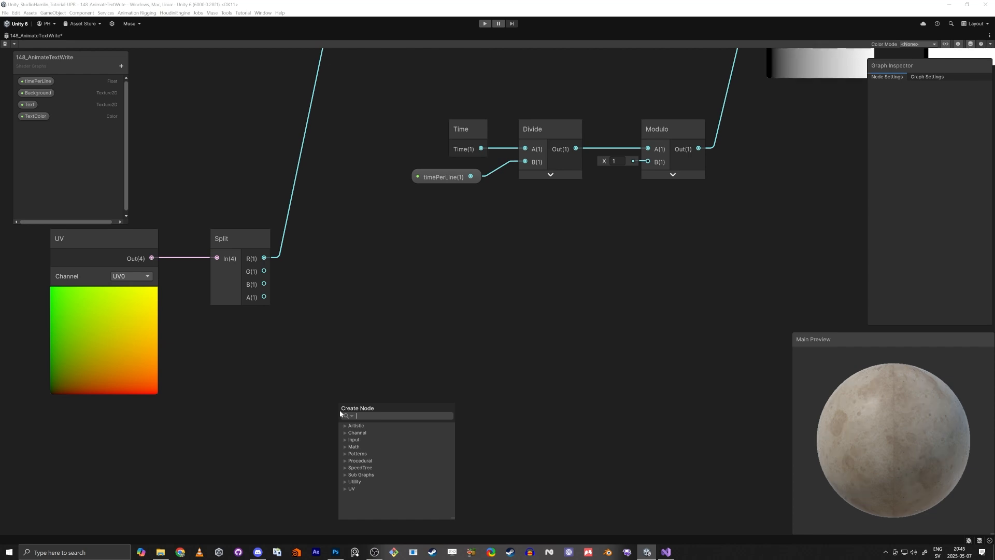
type("one min")
key("Return")
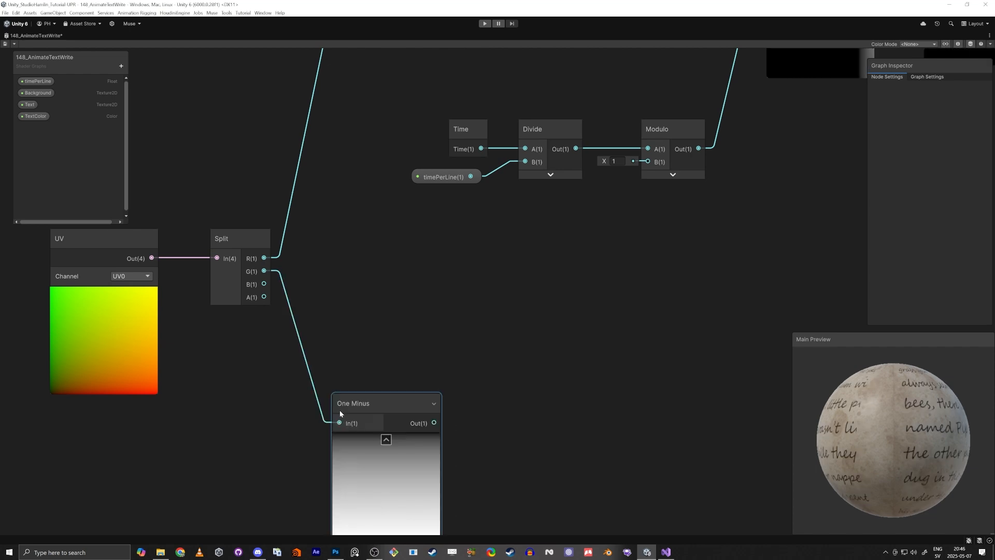
scroll(387, 358, "up", 2)
scroll(330, 364, "down", 3)
scroll(389, 434, "up", 3)
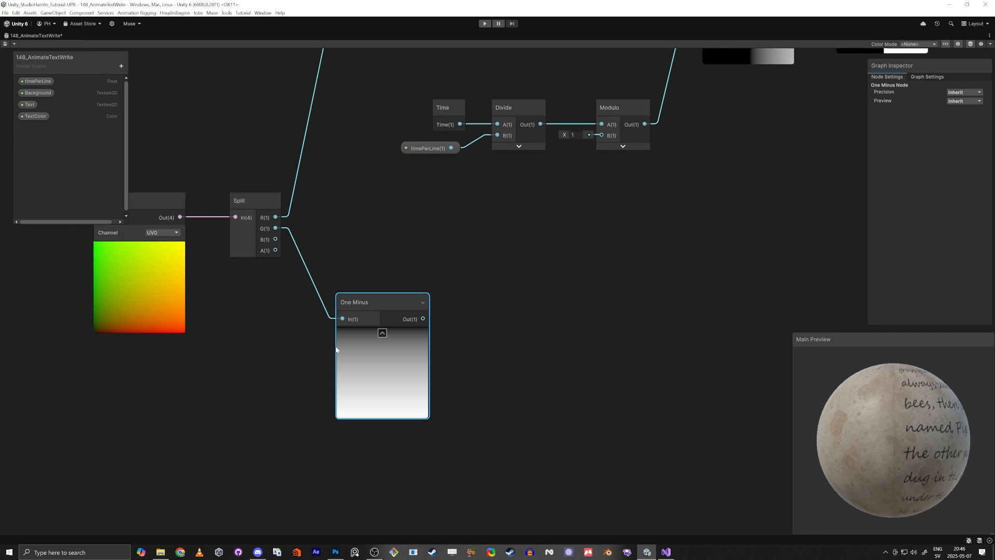
left_click_drag(335, 273, 326, 273)
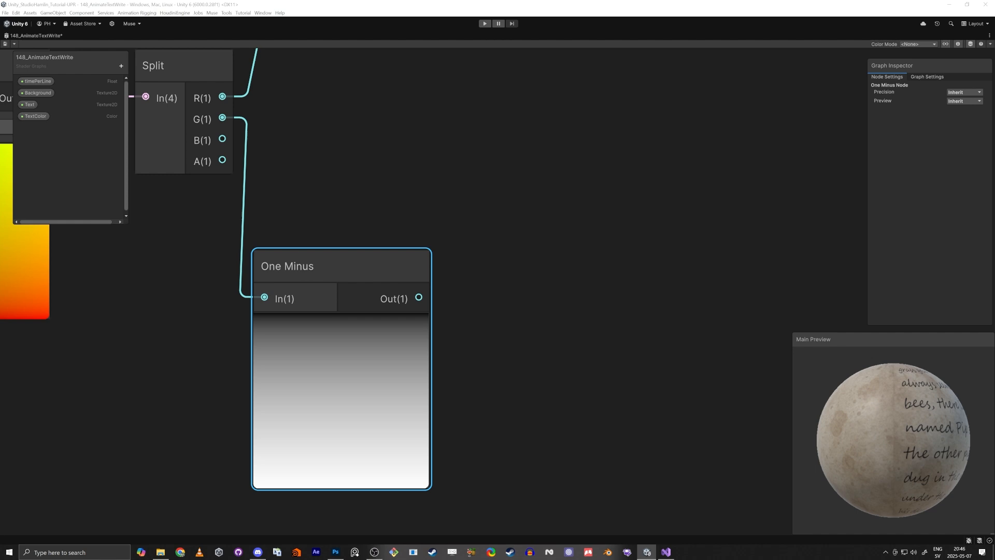
middle_click_drag(677, 200, 573, 249)
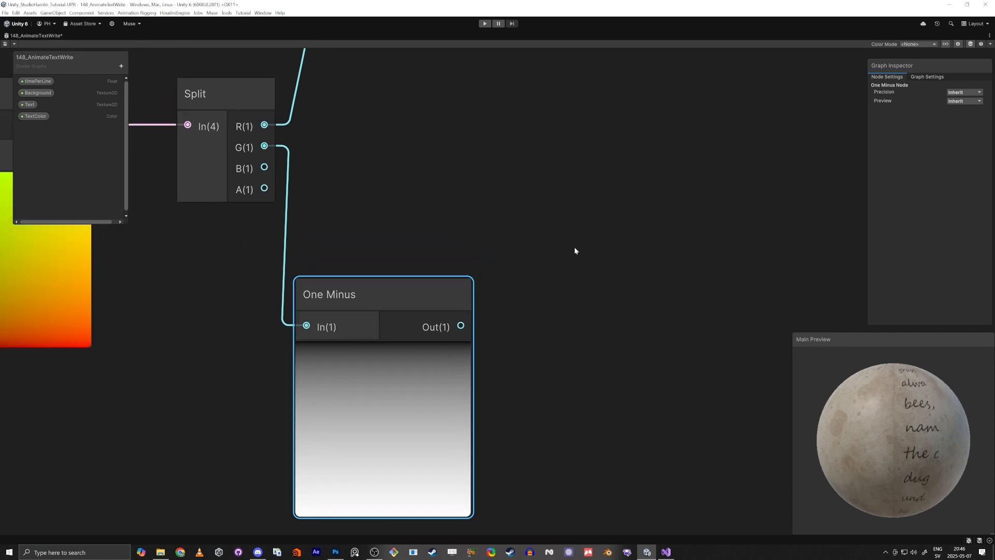
scroll(391, 296, "down", 5)
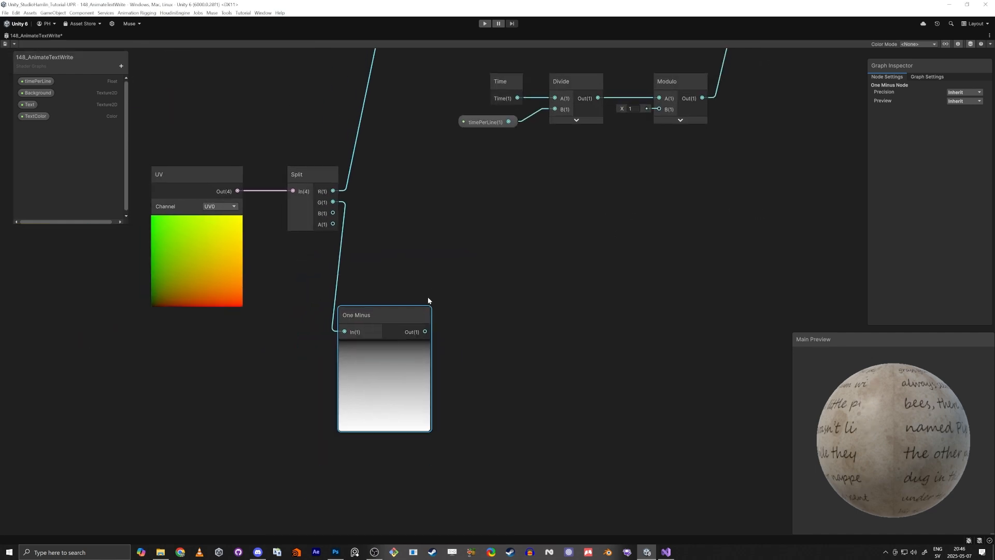
- Disconnect the One Minus node from the Split's G output and park it well below the UV nodes
left_click_drag(369, 328, 377, 377)
left_click_drag(430, 285, 321, 275)
key("Delete")
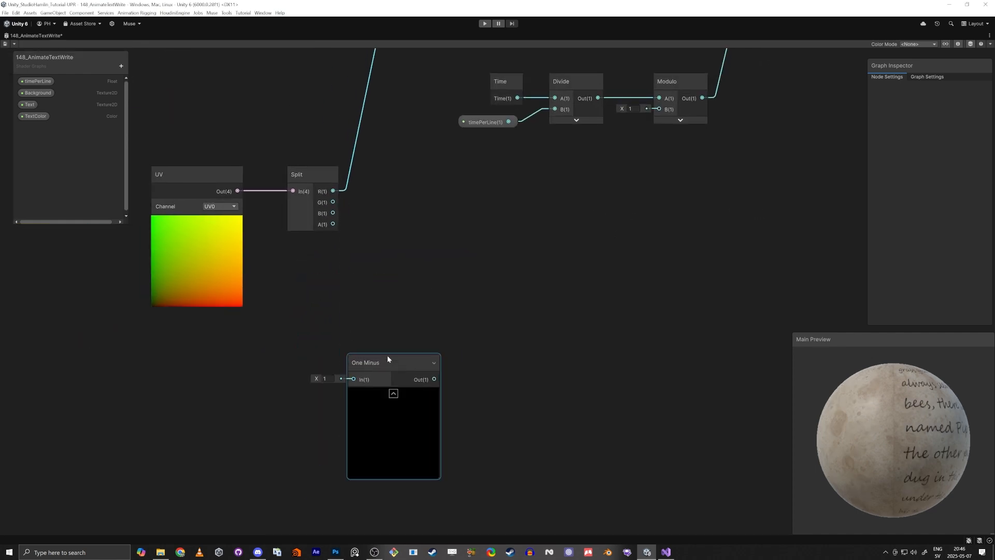
left_click_drag(388, 356, 292, 454)
middle_click_drag(399, 331, 356, 362)
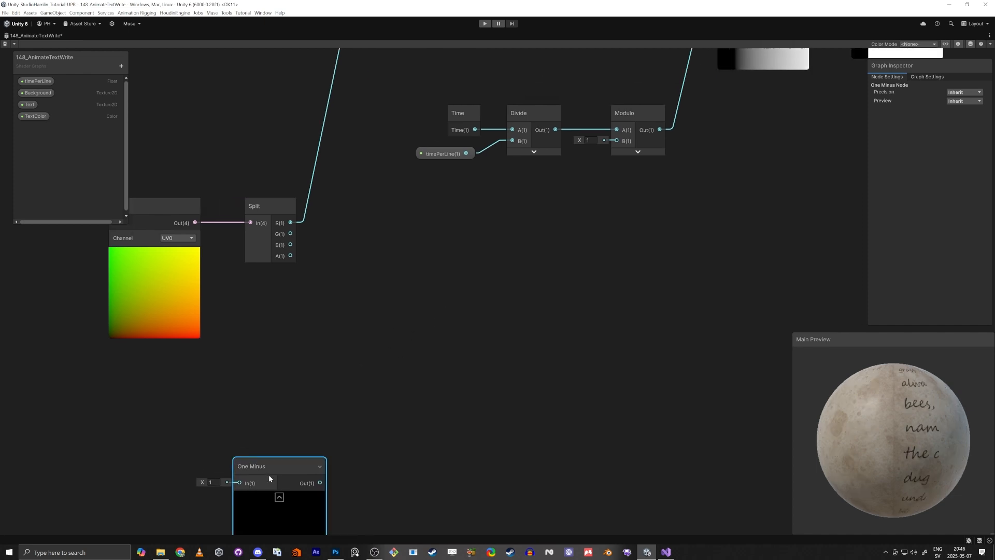
scroll(410, 386, "up", 3)
middle_click_drag(294, 285, 524, 378)
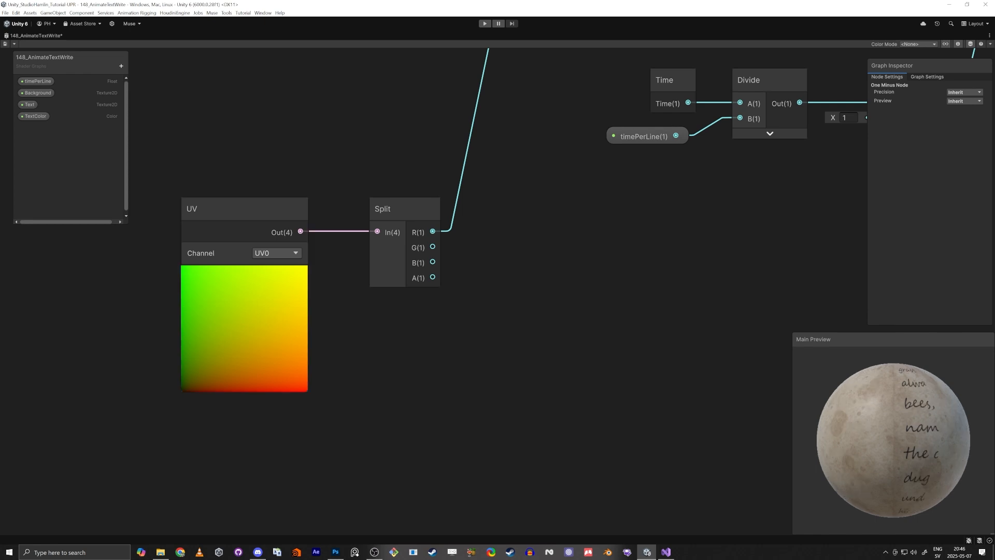
- Examine the line layout in the text texture preview and compare it with the UV node's vertical gradient
left_click(498, 300)
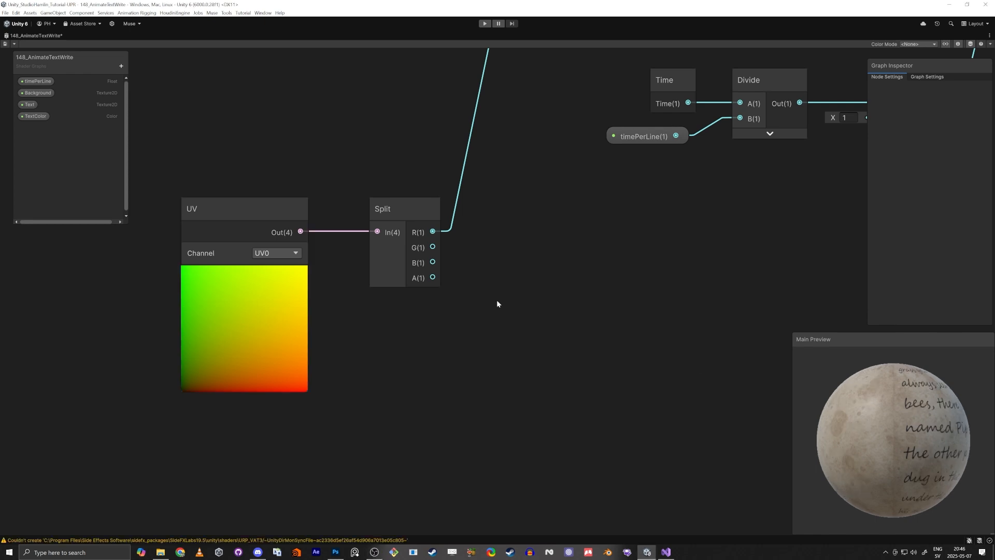
key("space")
left_click(684, 207)
middle_click_drag(733, 210, 416, 285)
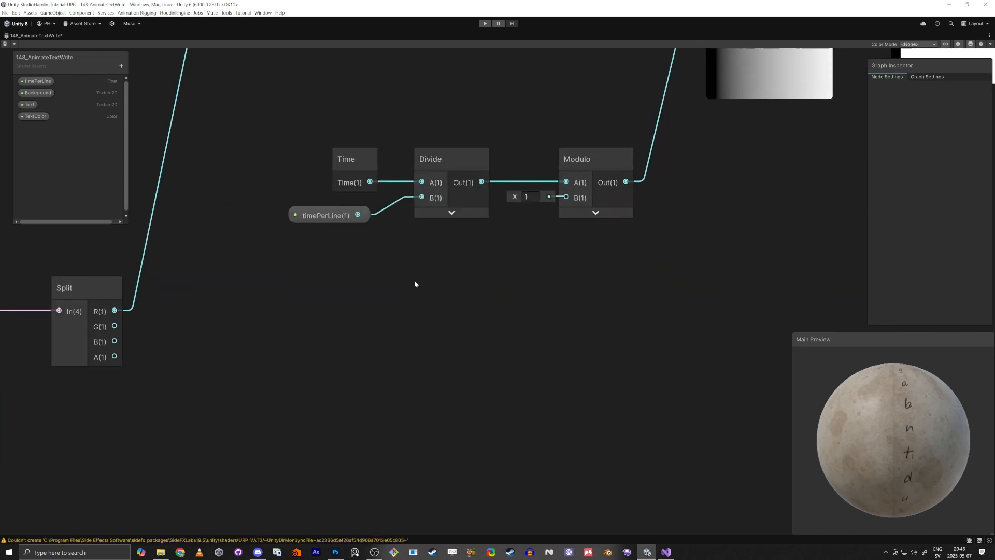
middle_click_drag(672, 241, 361, 472)
middle_click_drag(694, 293, 440, 344)
middle_click_drag(661, 390, 344, 293)
scroll(550, 274, "up", 5)
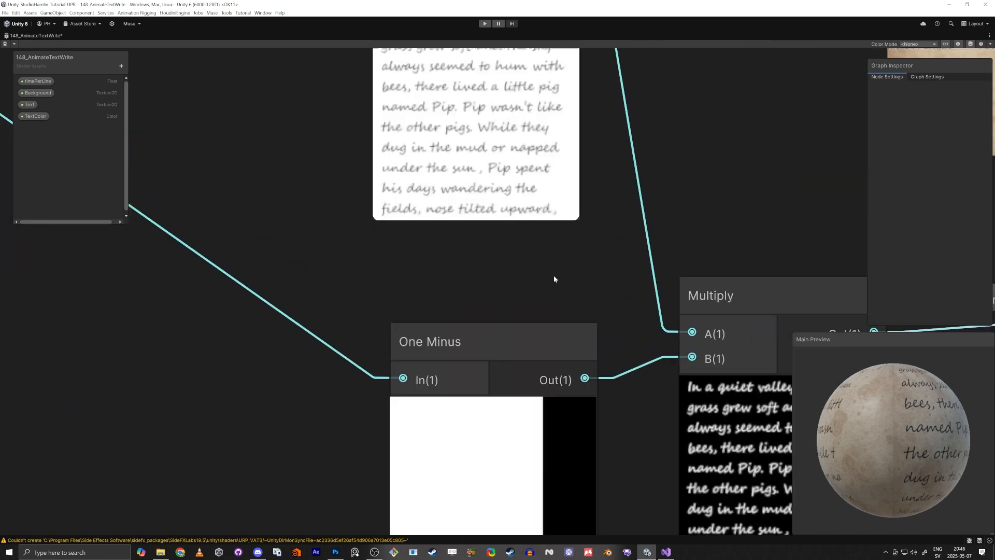
middle_click_drag(562, 297, 587, 498)
left_click(405, 208)
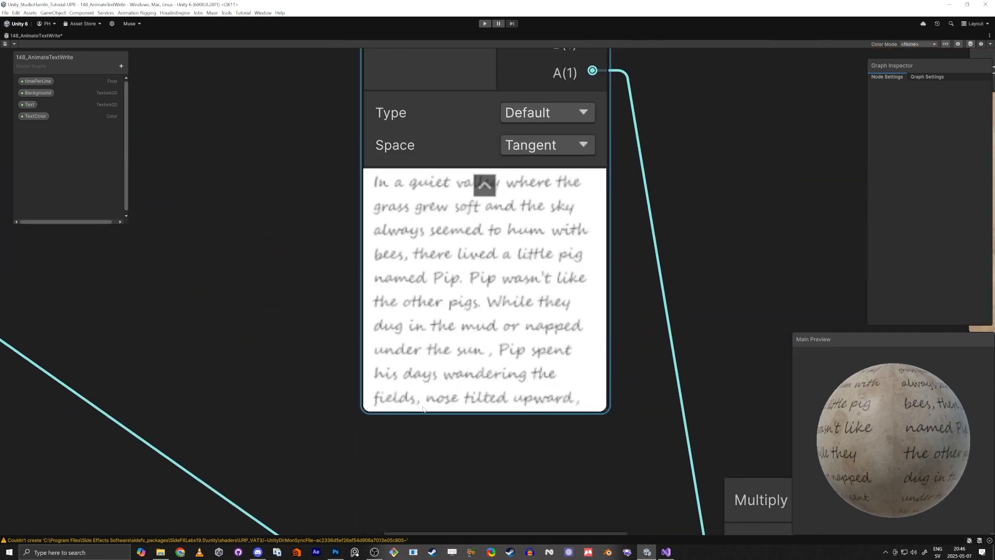
scroll(422, 409, "down", 4)
scroll(179, 446, "down", 3)
middle_click_drag(77, 450, 625, 239)
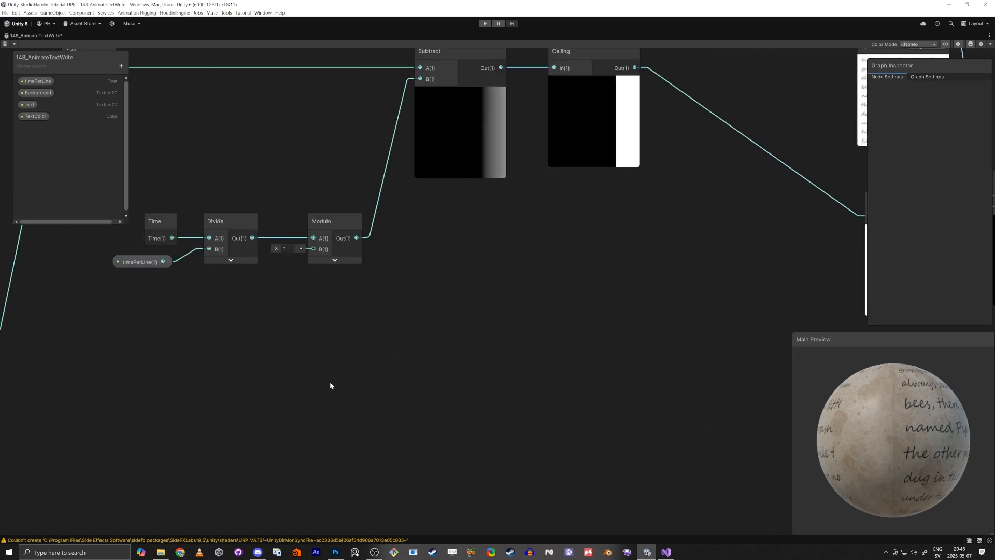
middle_click_drag(50, 361, 418, 343)
scroll(418, 343, "down", 1)
scroll(231, 431, "up", 5)
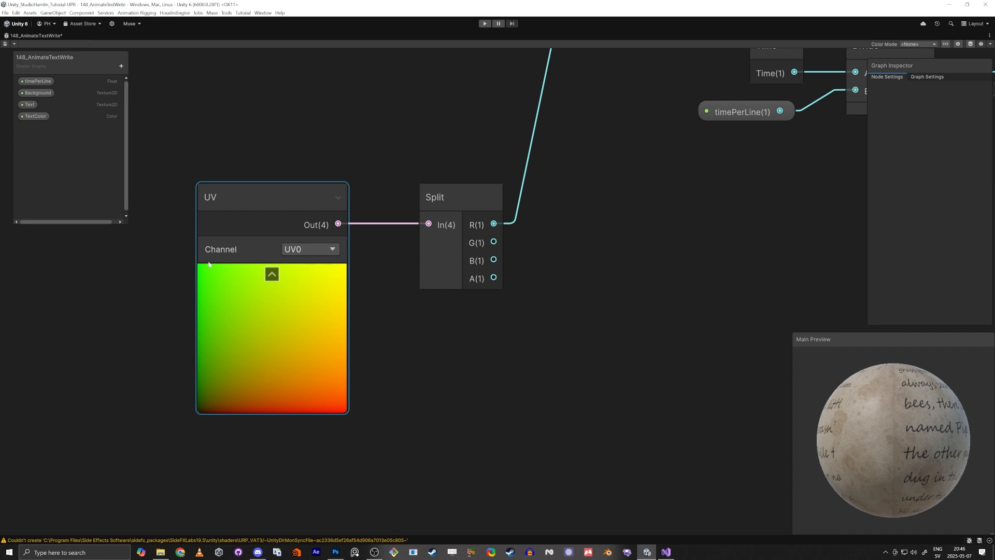
- Add a Multiply node with its A input fed by the UV Split node's G output
middle_click_drag(510, 382, 278, 319)
middle_click_drag(464, 304, 432, 280)
left_click_drag(229, 156, 378, 319)
type("multi")
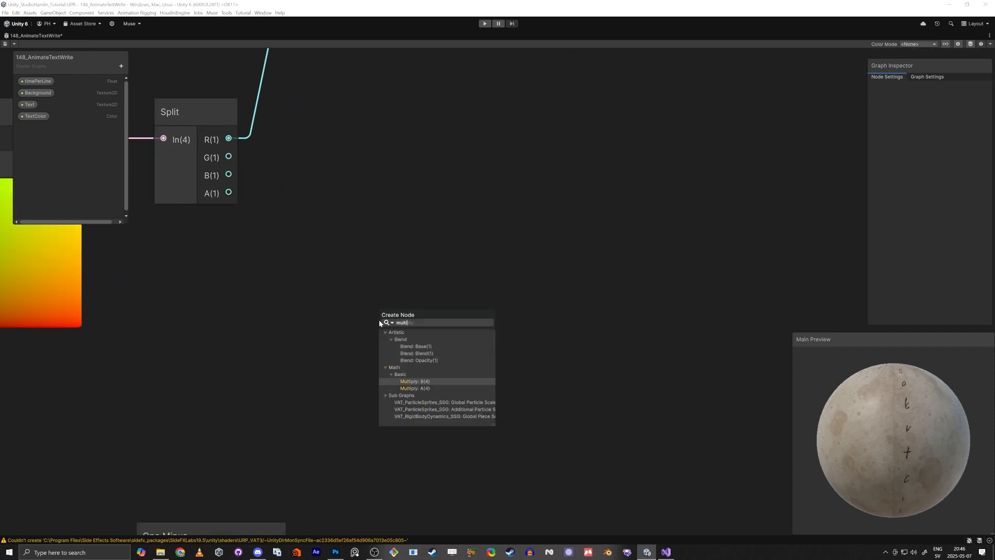
key("Down")
key("Return")
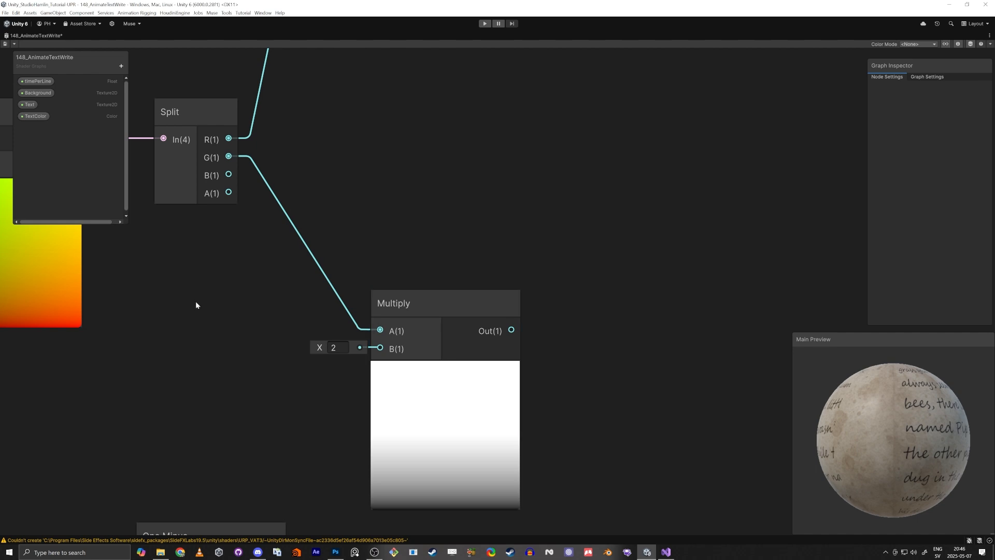
- Create a Float property named "lines" and connect it to the new Multiply node's B input
left_click(121, 66)
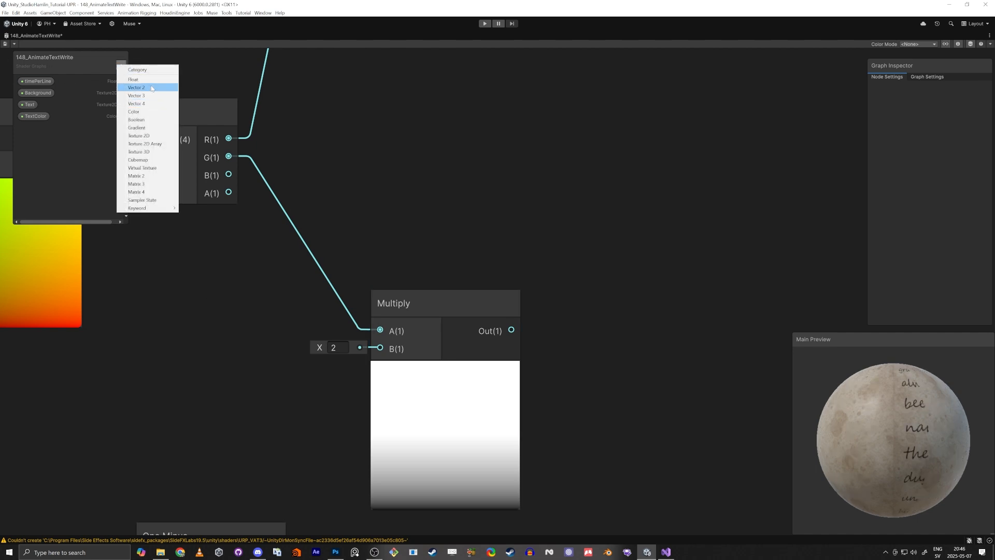
left_click(146, 80)
type("lines")
key("Return")
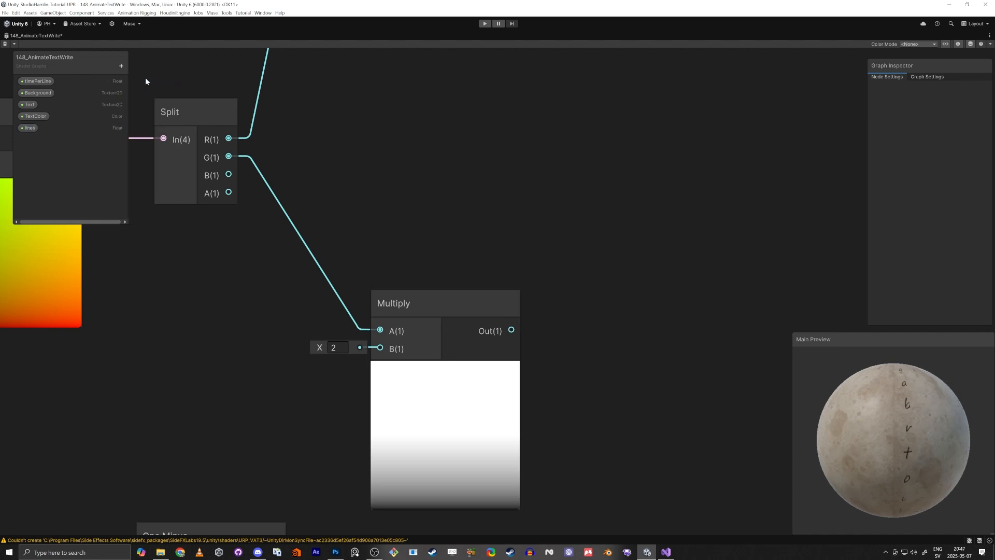
left_click_drag(35, 128, 380, 348)
left_click_drag(298, 378, 281, 337)
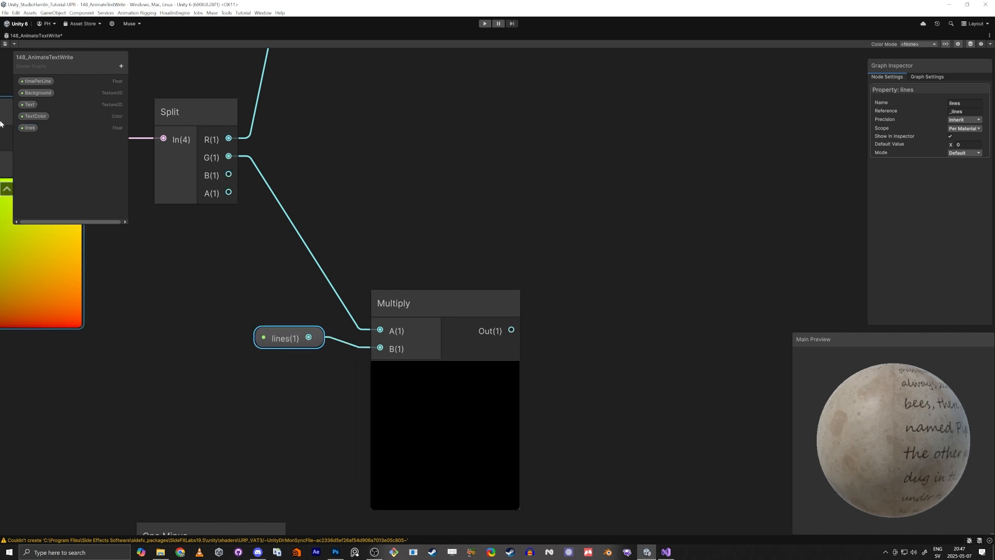
- Set the lines property's default value to 10
left_click(32, 129)
left_click(973, 144)
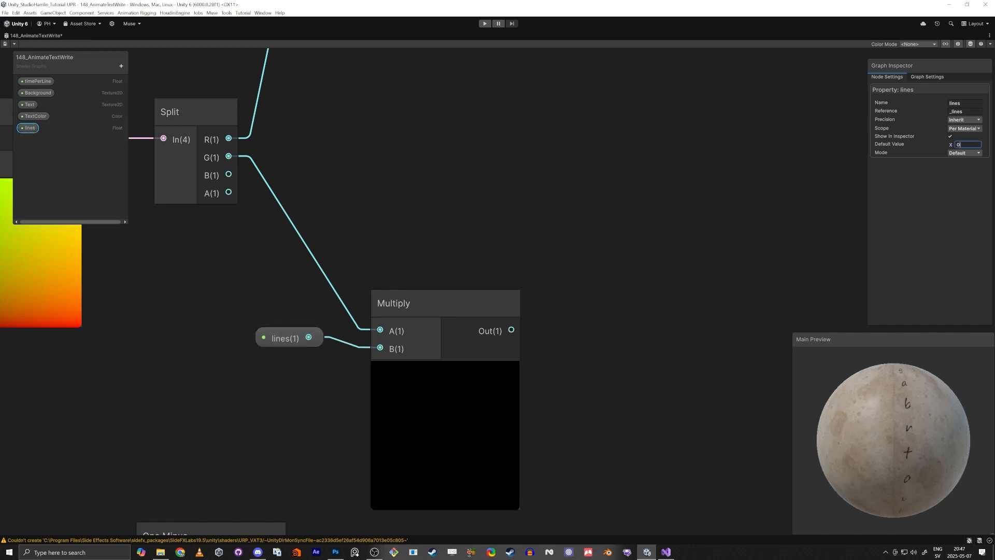
type("10")
key("Tab")
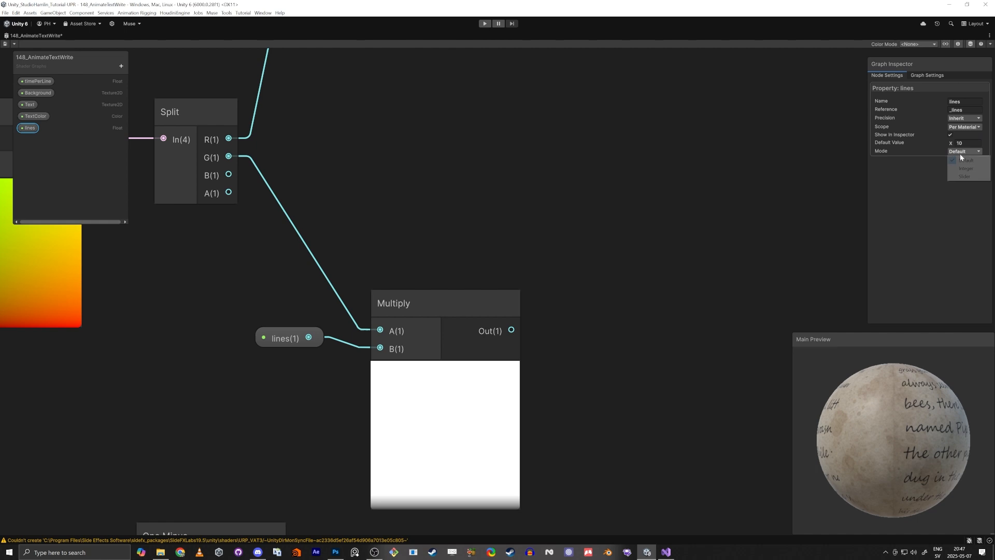
- Set the mode of the lines property to Integer and deselect it
left_click(960, 153)
left_click(968, 170)
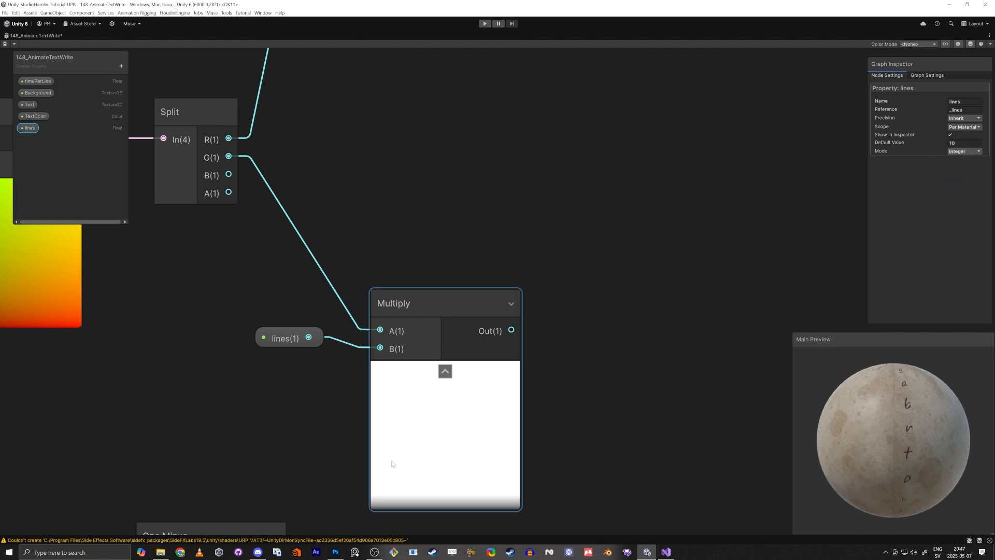
scroll(423, 404, "down", 3)
middle_click_drag(377, 430, 396, 374)
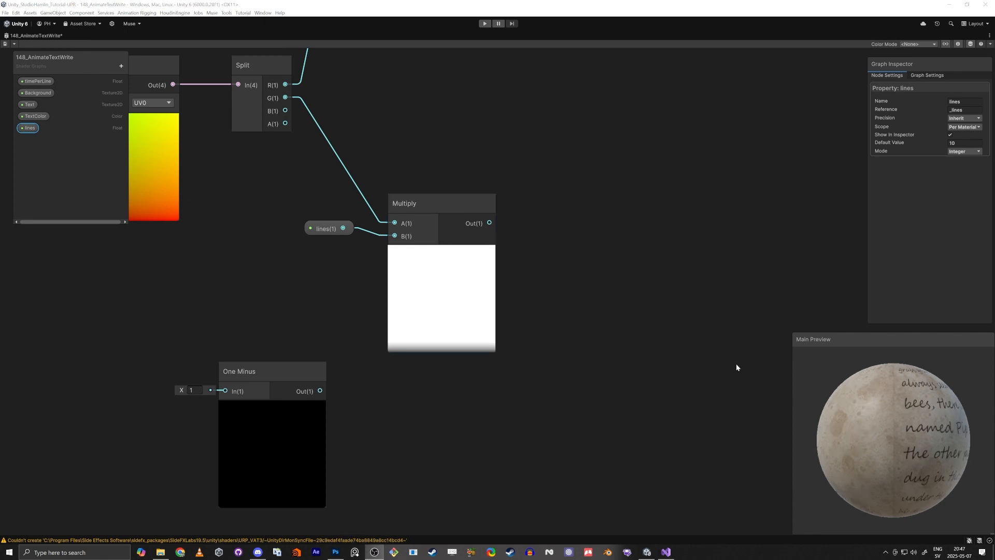
left_click(534, 318)
- Add a Ceiling node beside the Multiply node and feed its input from Multiply's output
key("a")
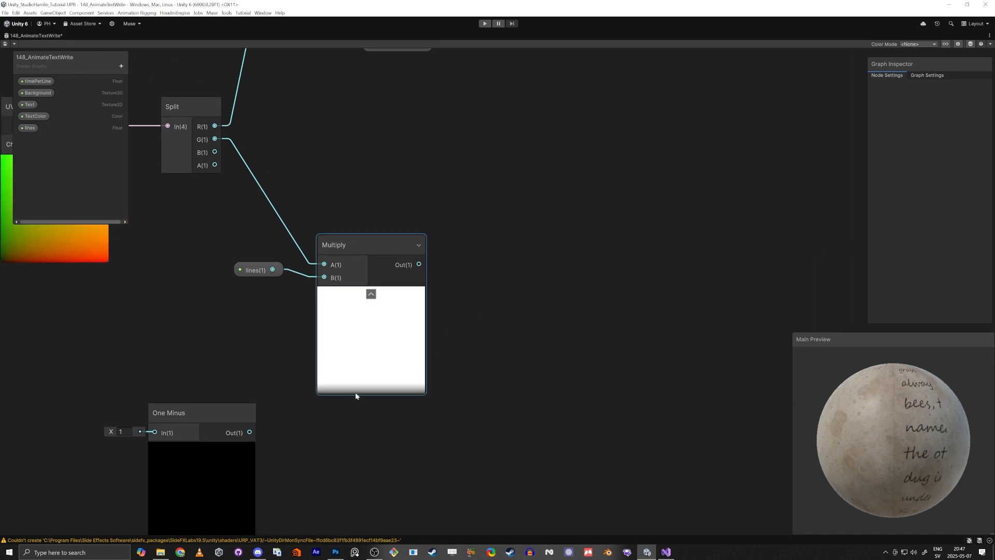
key("a")
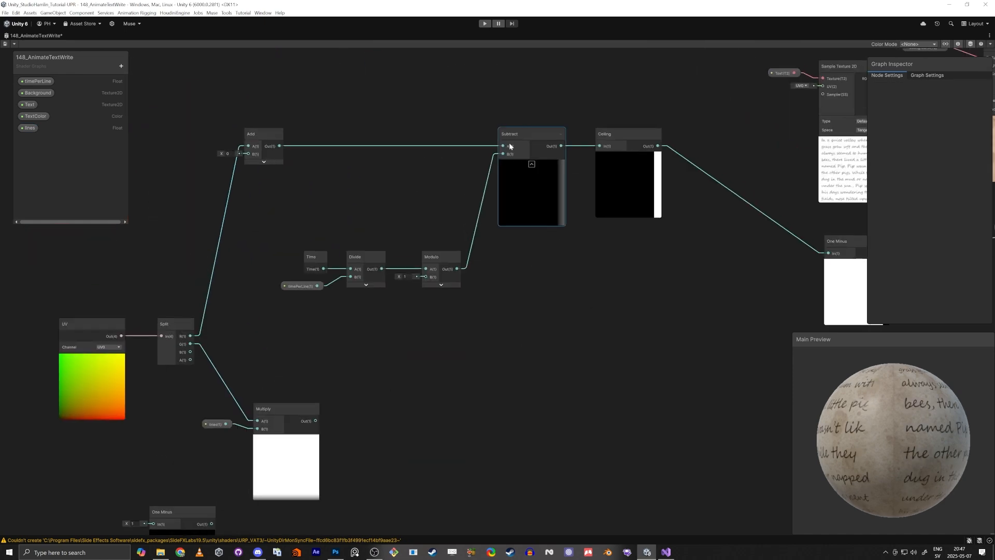
middle_click_drag(438, 378, 518, 257)
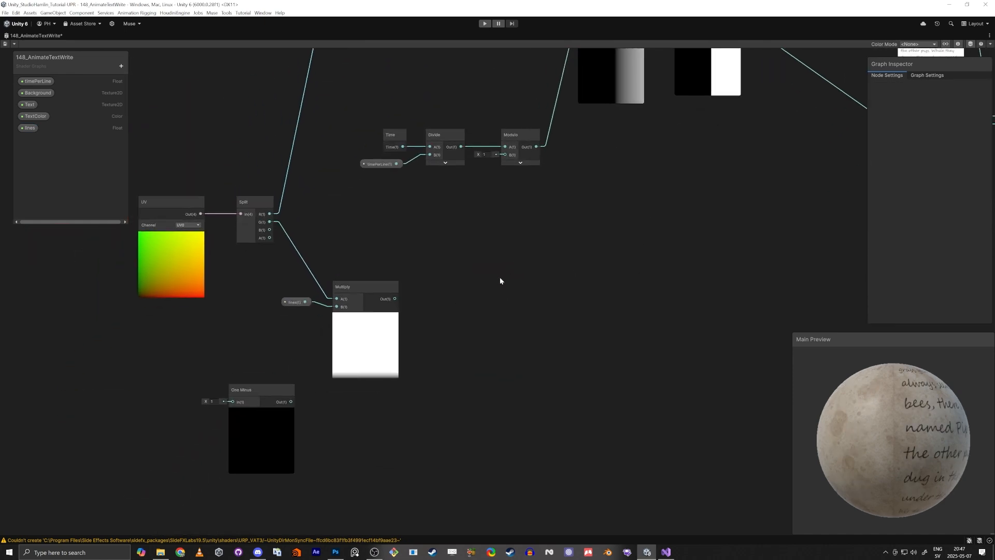
middle_click_drag(481, 297, 411, 300)
key("space")
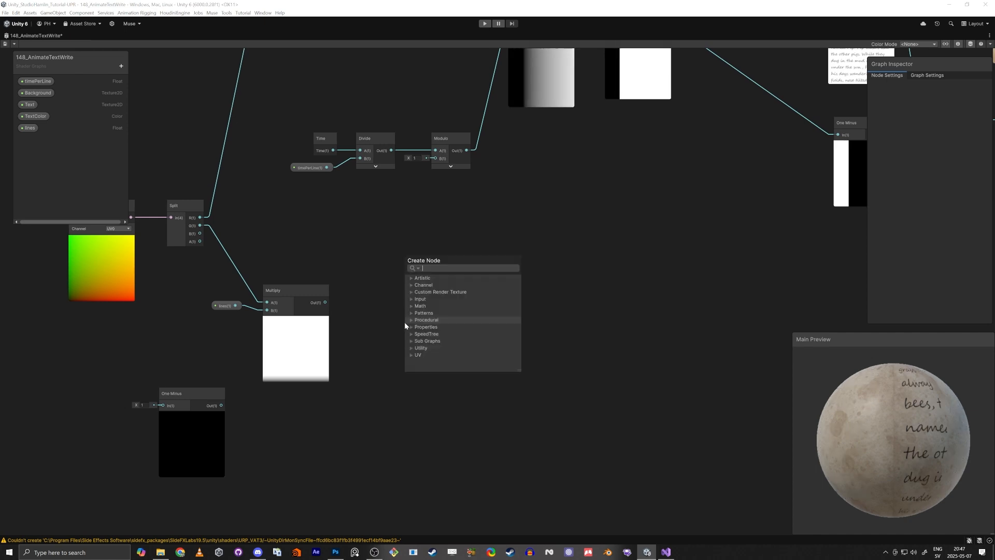
type("ceil")
key("Return")
scroll(394, 319, "up", 4)
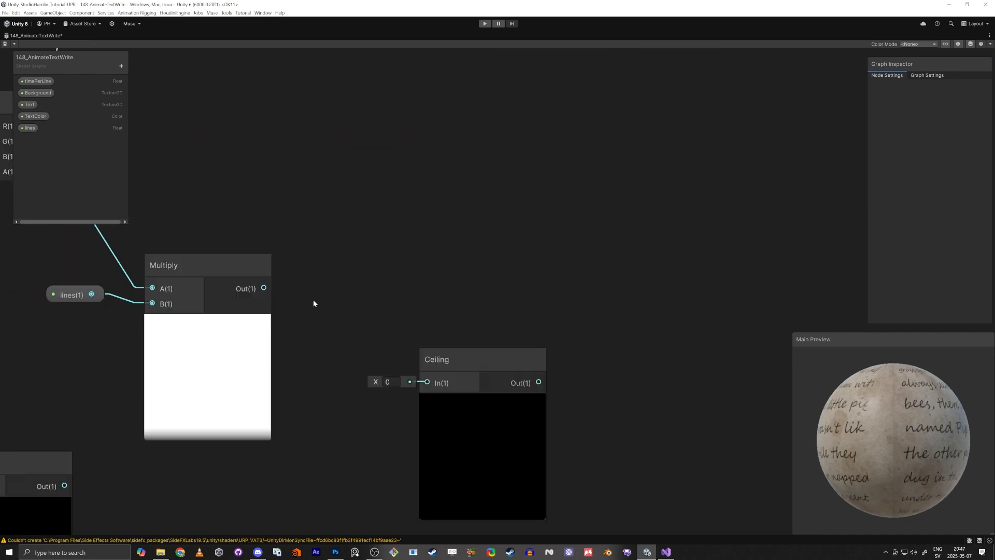
left_click_drag(266, 290, 427, 382)
left_click_drag(463, 351, 520, 272)
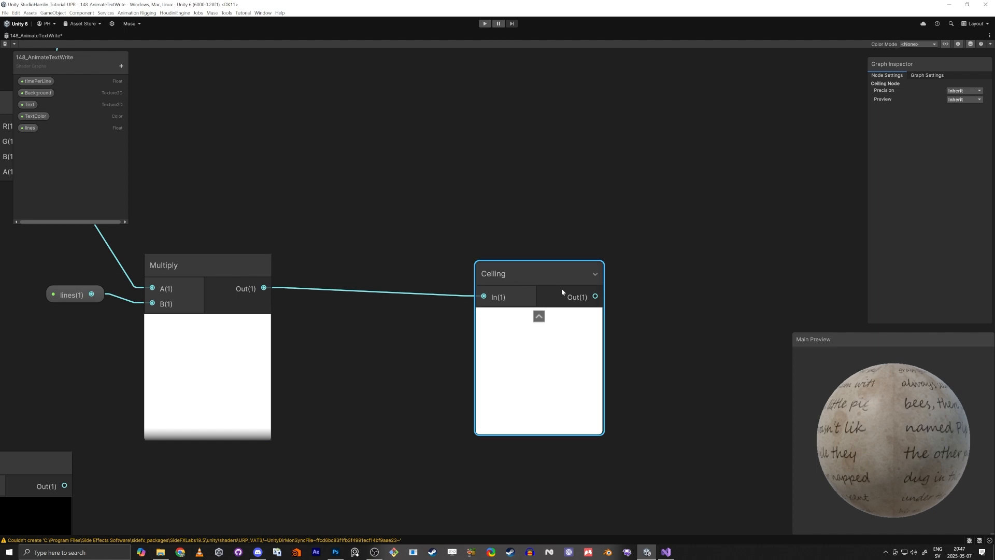
left_click_drag(528, 273, 483, 265)
- Compare the lower edge of the Multiply preview with that of the Ceiling preview
middle_click_drag(440, 399, 555, 319)
scroll(512, 383, "up", 3)
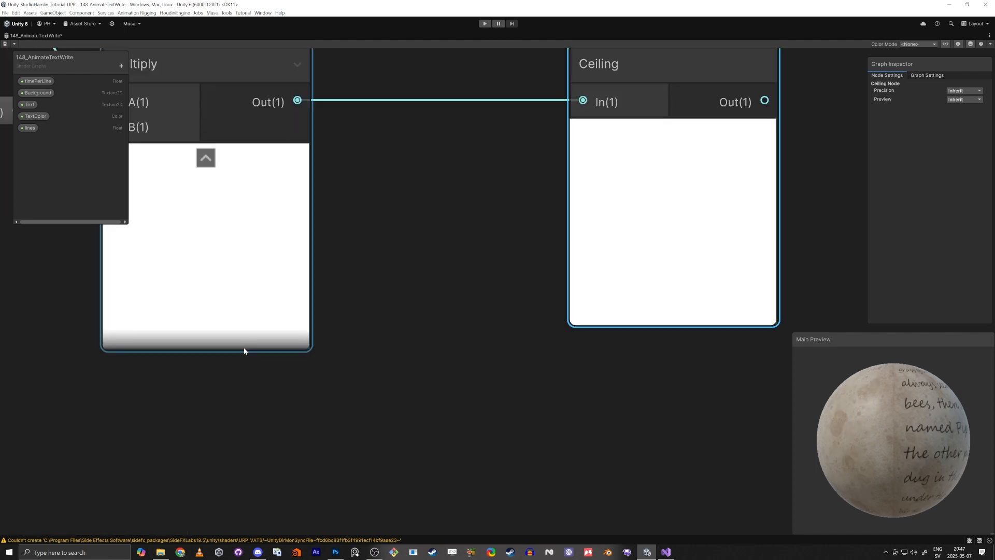
scroll(275, 362, "up", 5)
scroll(352, 346, "down", 2)
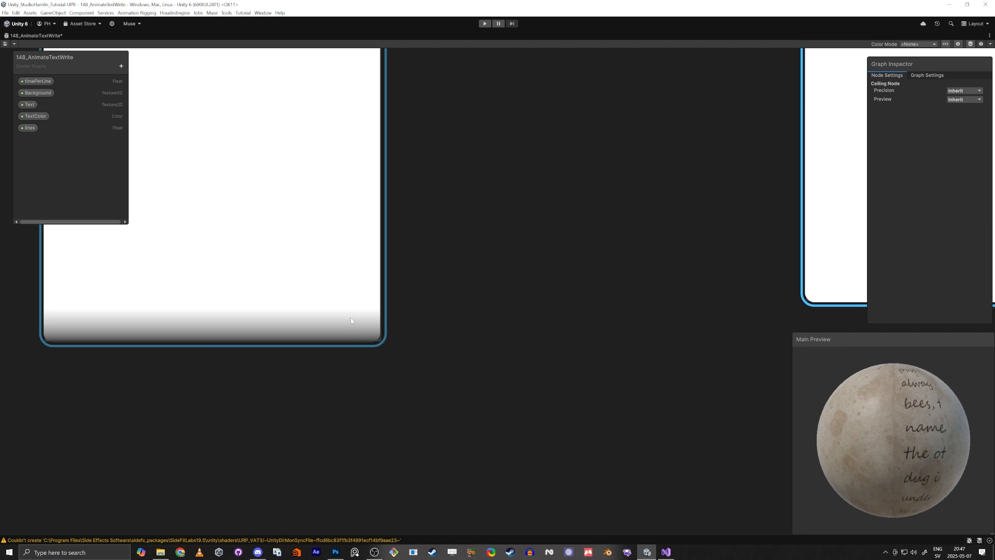
middle_click_drag(846, 319, 685, 327)
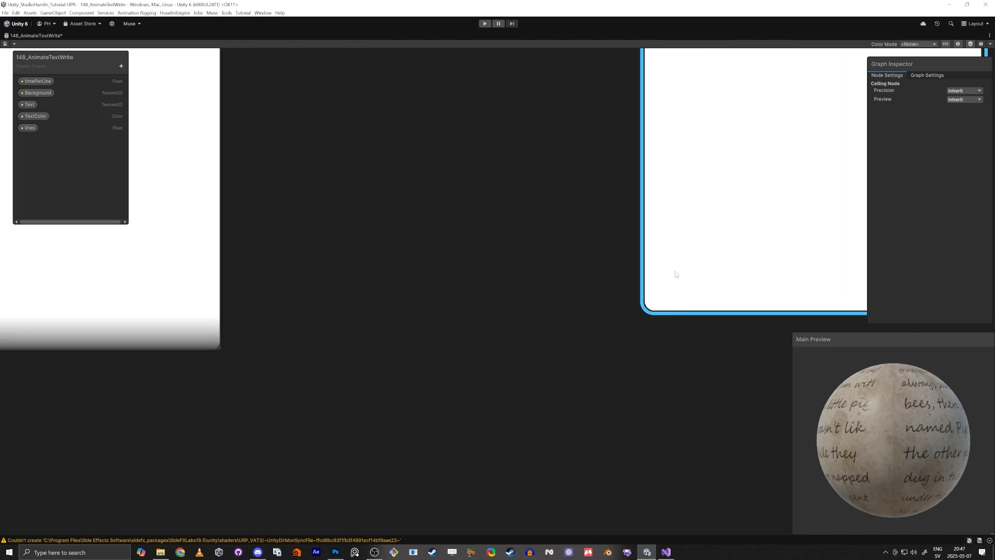
scroll(672, 302, "down", 7)
middle_click_drag(711, 264, 661, 278)
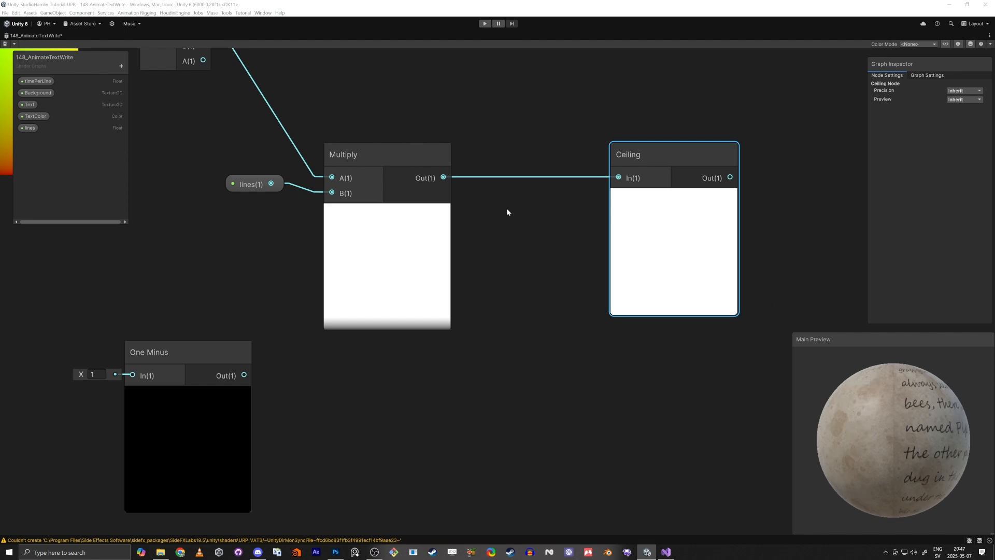
- Move the Ceiling node farther from the Multiply node and place a new Subtract node between them
middle_click_drag(560, 254, 418, 359)
left_click_drag(525, 264, 737, 262)
left_click(535, 234)
key("space")
type("sub")
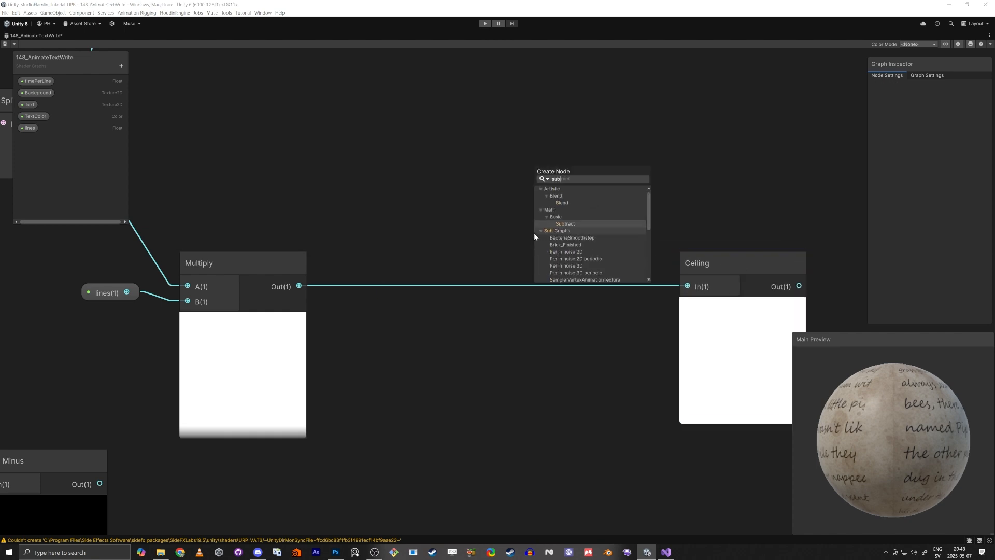
type("tra")
key("Return")
left_click_drag(593, 266, 496, 234)
- Connect Multiply's output to the new Subtract node's A input and Subtract's output to the Ceiling node's input
left_click_drag(303, 282, 450, 249)
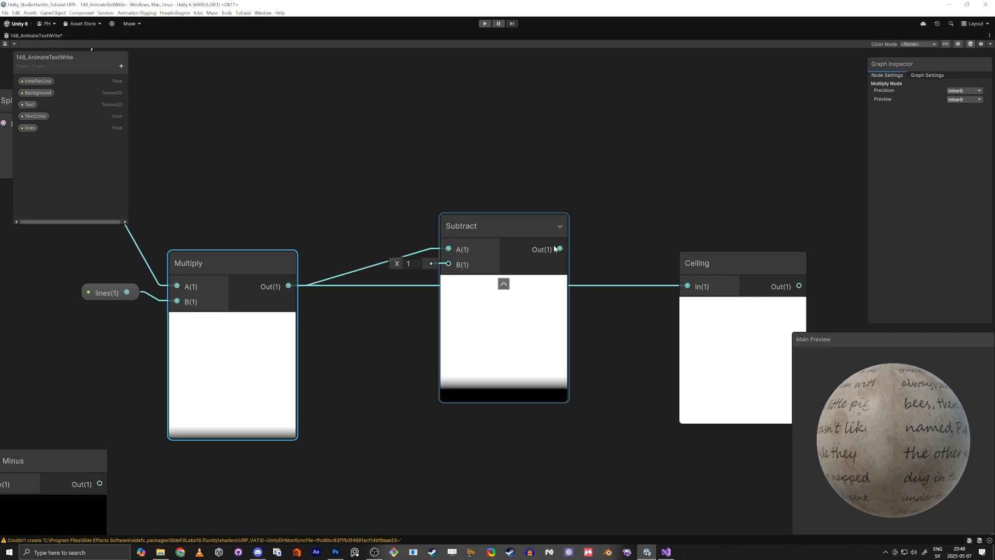
left_click_drag(559, 250, 579, 258)
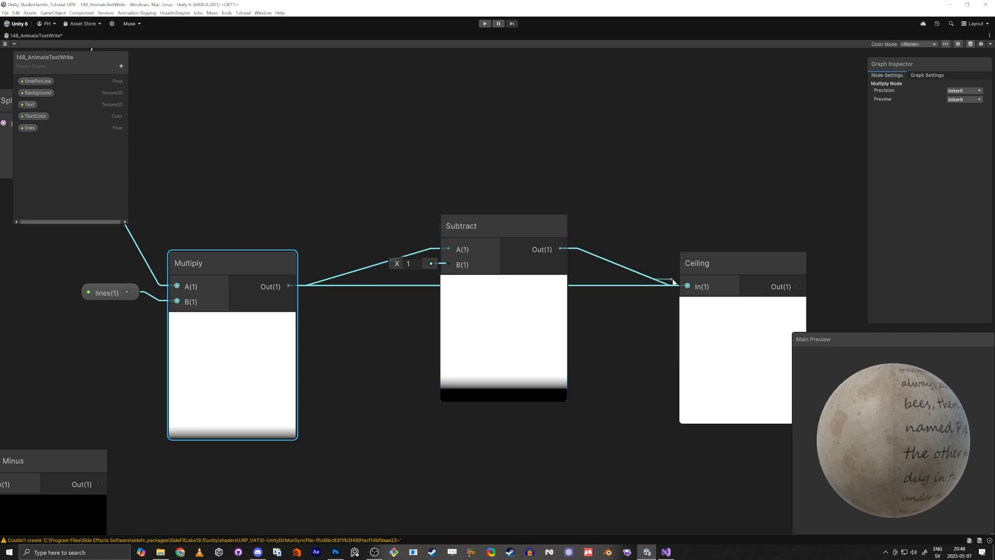
left_click_drag(673, 280, 685, 286)
- Try a B value of 6.47 on the new Subtract node, and undo the change
middle_click_drag(711, 402, 677, 377)
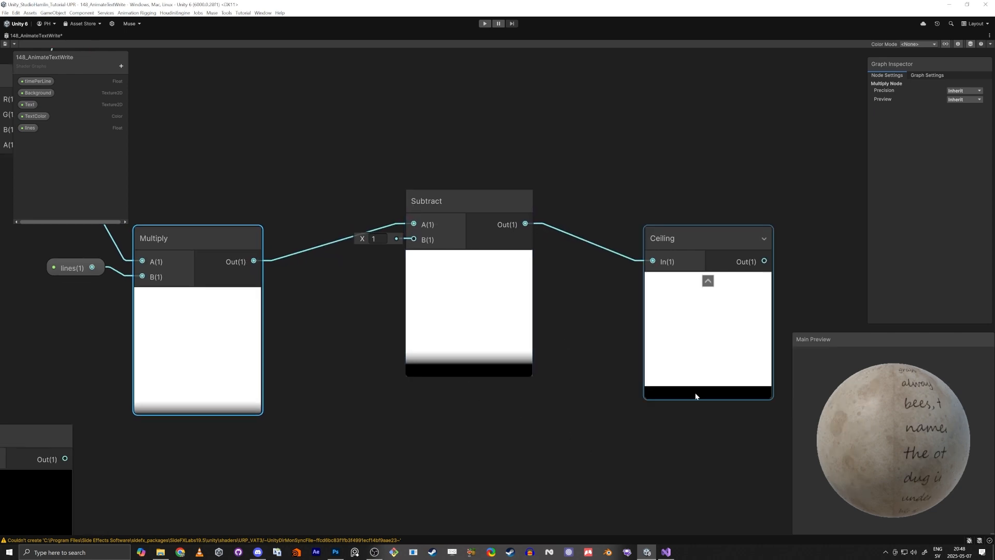
left_click_drag(366, 243, 429, 255)
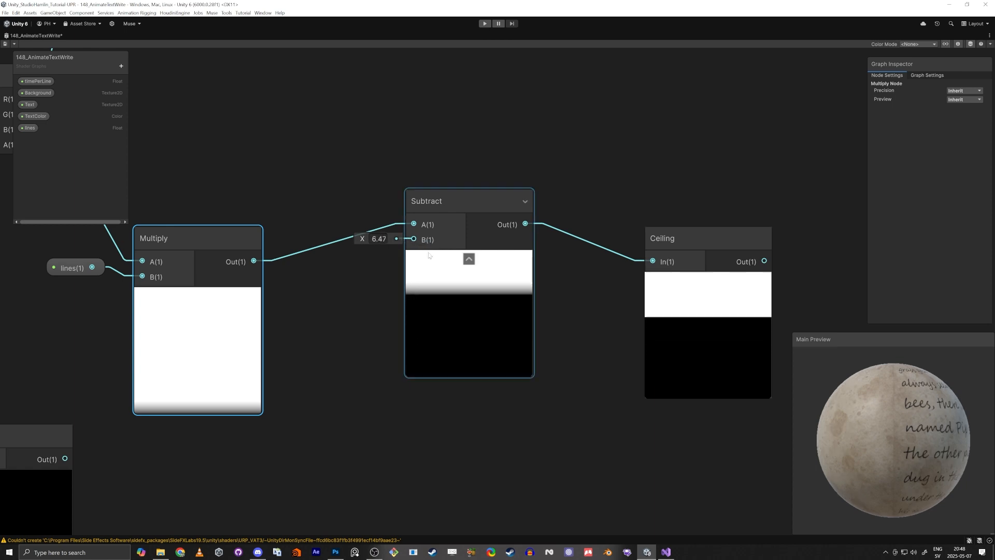
key("ctrl+z")
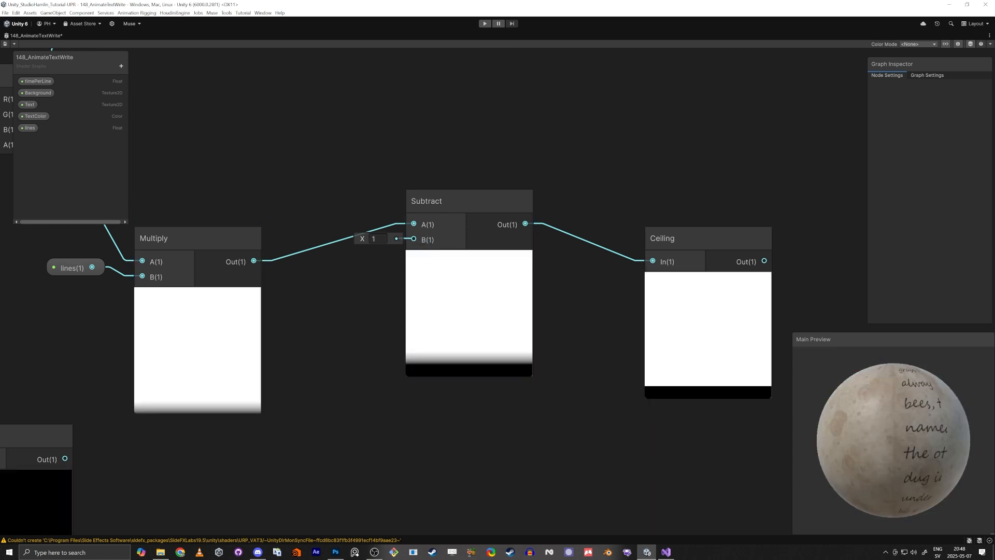
- Review the Time, Divide and Modulo chain feeding the upper Subtract node, along with the timePerLine property's settings
middle_click_drag(503, 212, 595, 469)
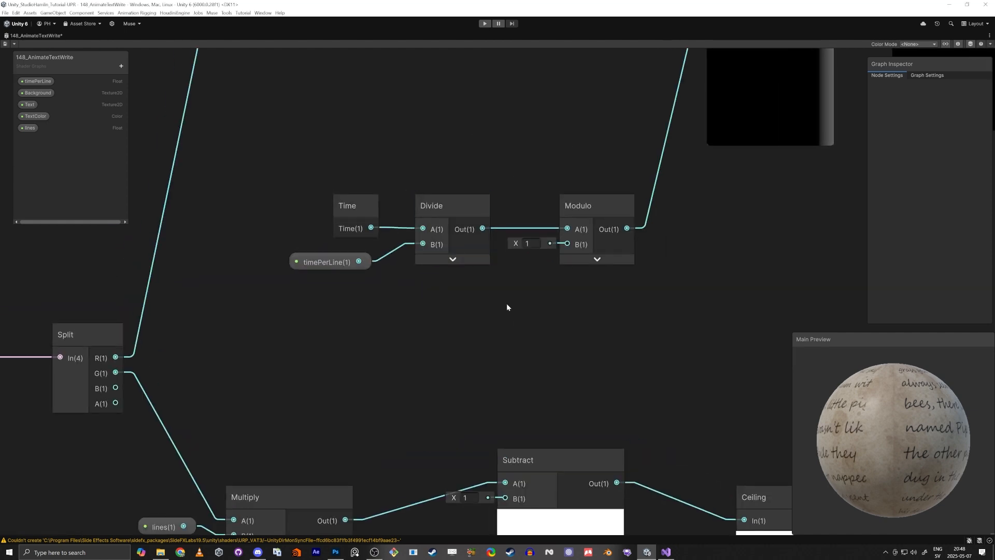
middle_click_drag(521, 307, 470, 292)
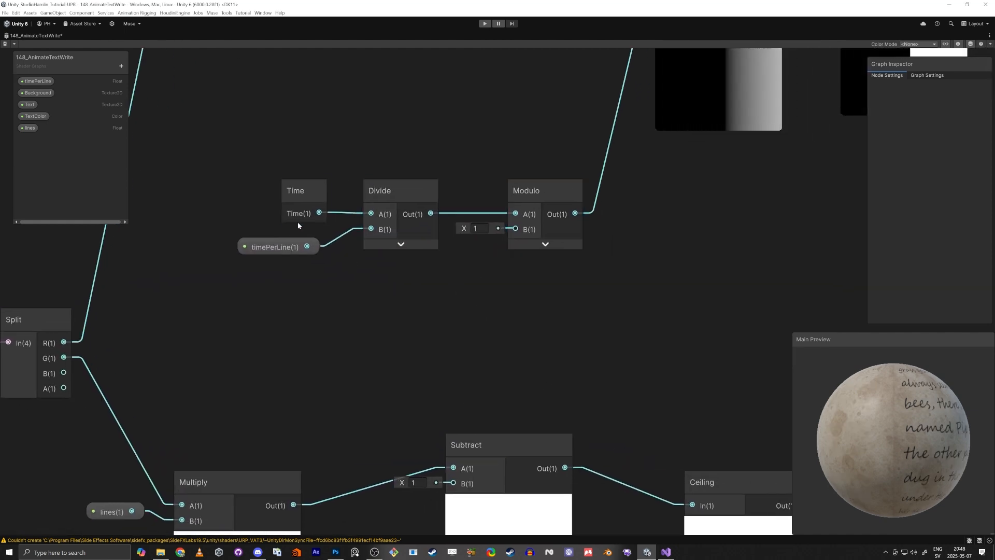
left_click(312, 203)
left_click(570, 189)
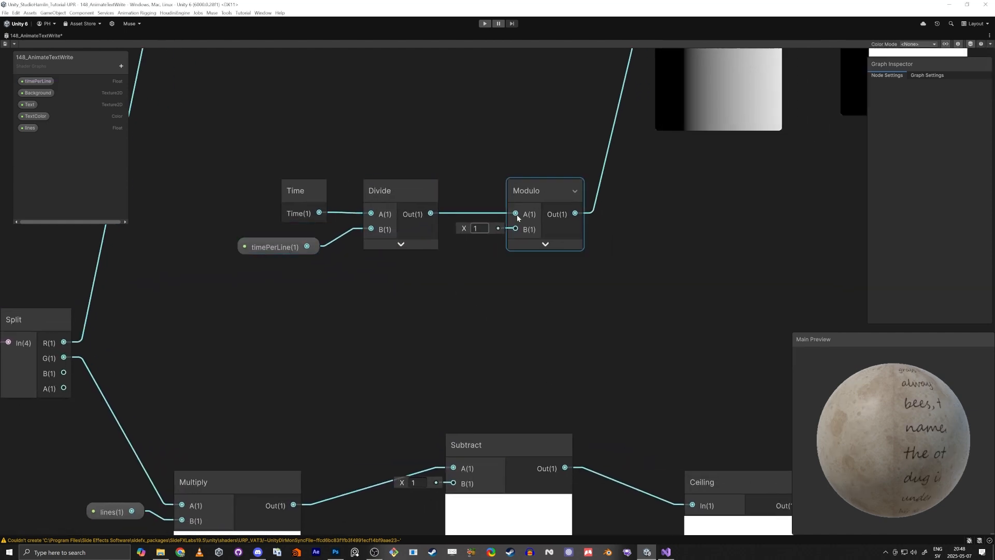
scroll(613, 215, "down", 3)
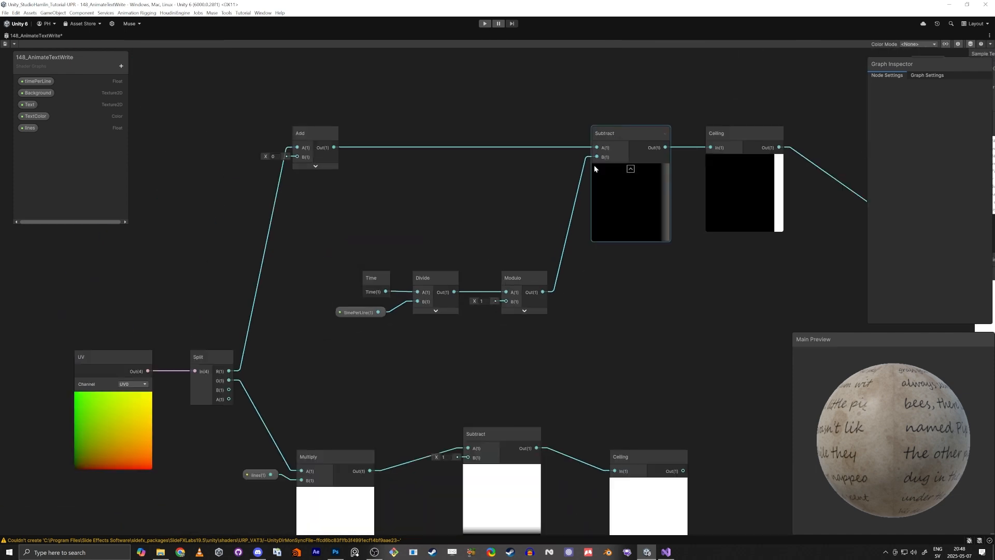
left_click(587, 193)
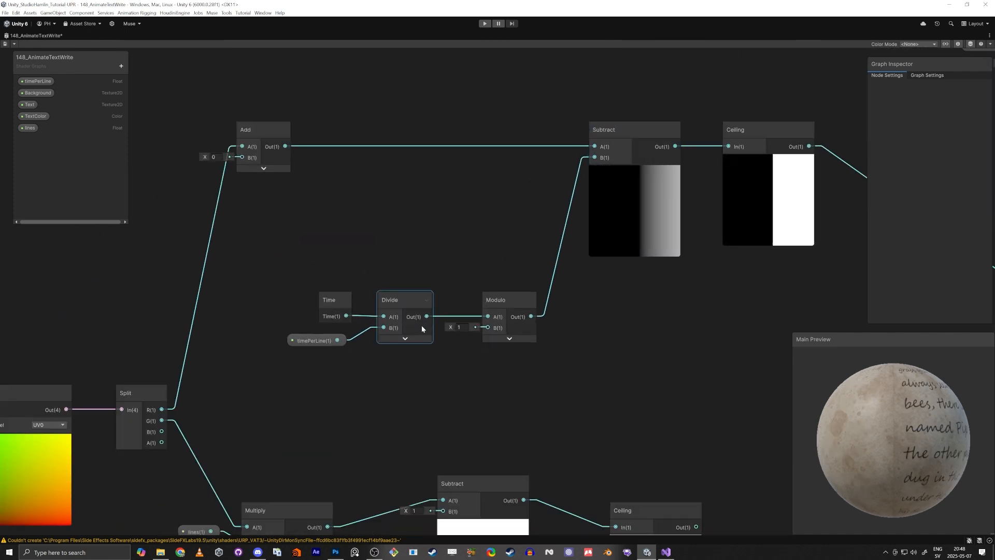
left_click(36, 80)
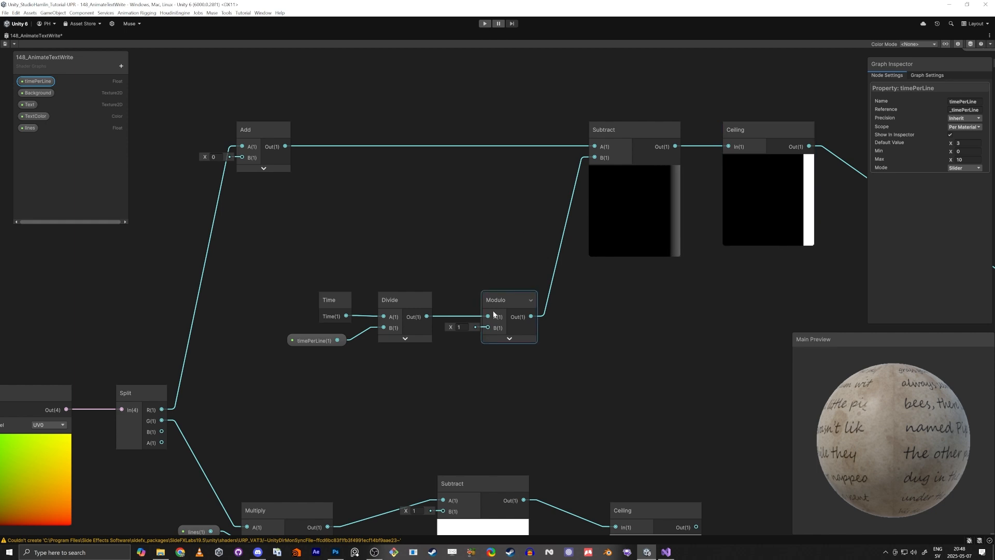
- Move the existing Modulo node up and add a second Modulo node with its A input fed by Divide's output
left_click_drag(488, 316, 510, 275)
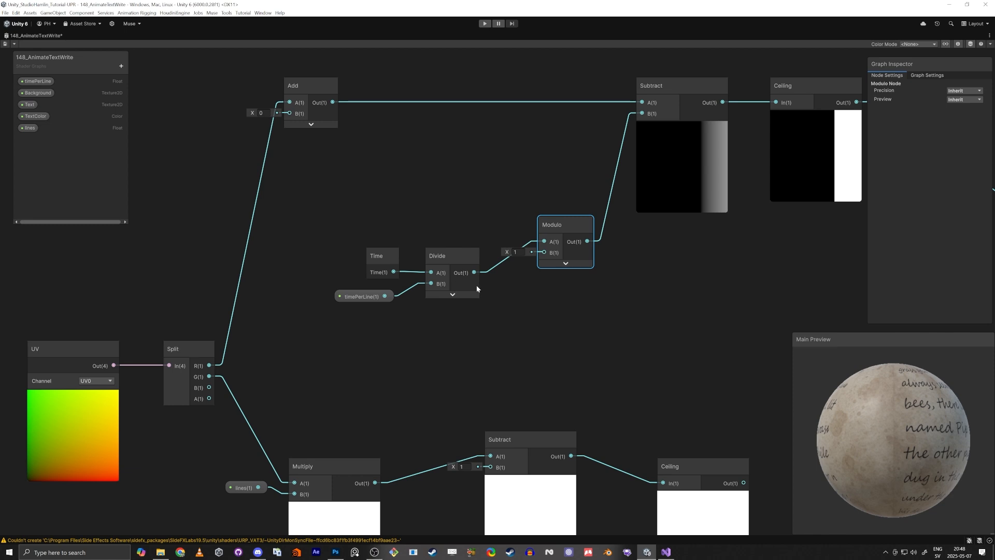
key("space")
type("modul")
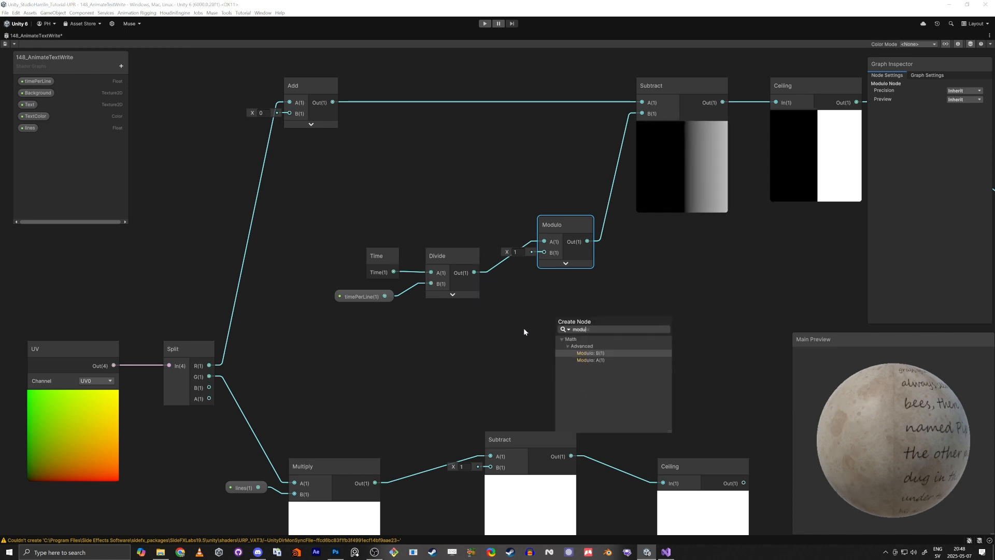
key("Down")
key("Return")
- Place the lines property in the graph, connect it to the new Modulo node's B input, and collapse that Modulo's preview
left_click_drag(30, 129, 463, 348)
left_click_drag(556, 347, 497, 355)
left_click_drag(580, 319, 551, 304)
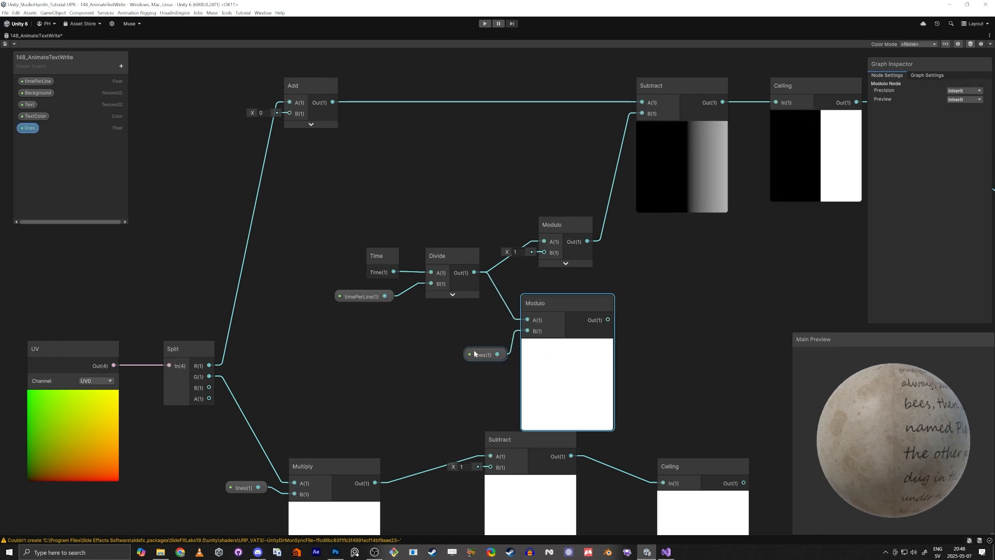
left_click_drag(474, 354, 462, 338)
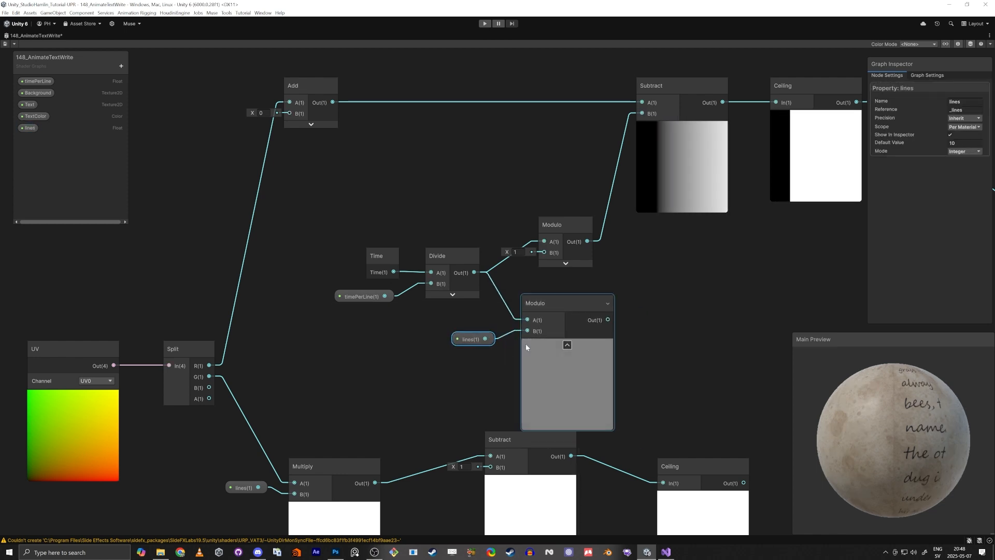
left_click(567, 345)
- Connect the new Modulo node's output to the lower Subtract node's B input and align the Ceiling node with Subtract
scroll(580, 332, "down", 1)
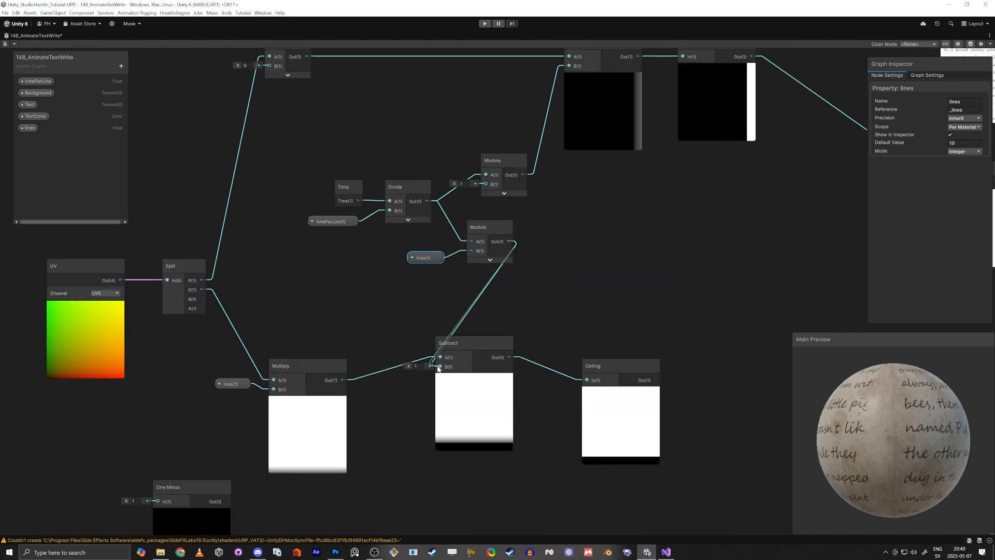
left_click_drag(438, 368, 440, 367)
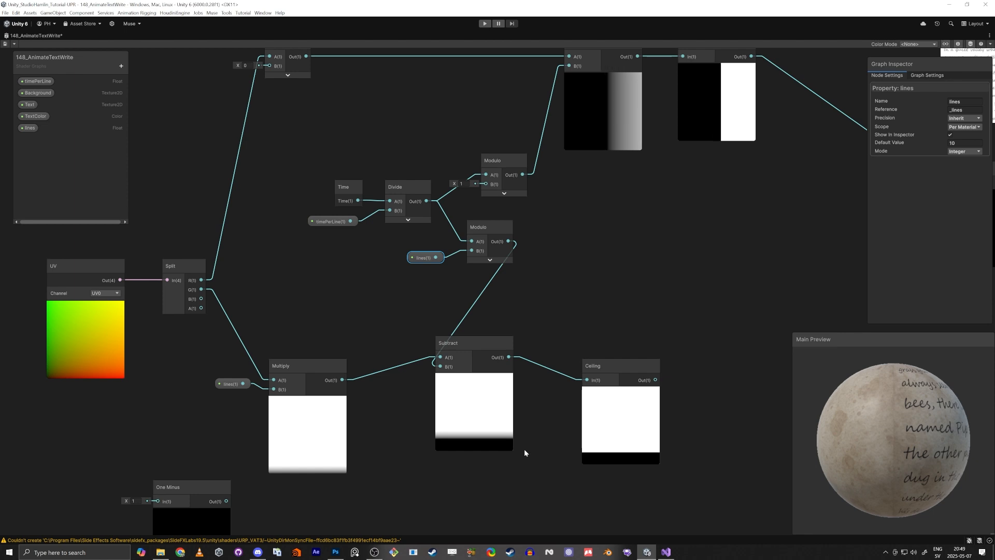
middle_click_drag(524, 450, 499, 438)
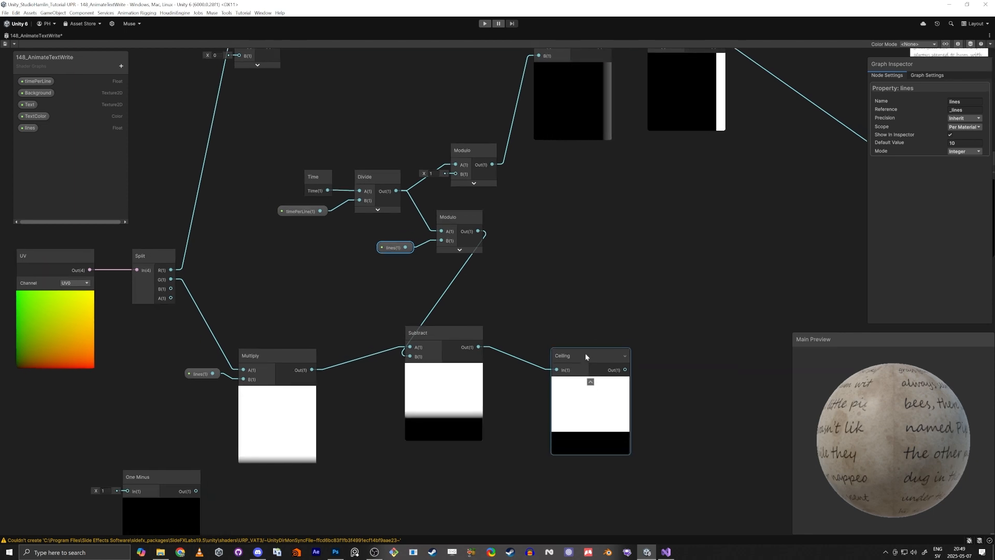
left_click_drag(585, 353, 583, 337)
middle_click_drag(700, 398, 601, 391)
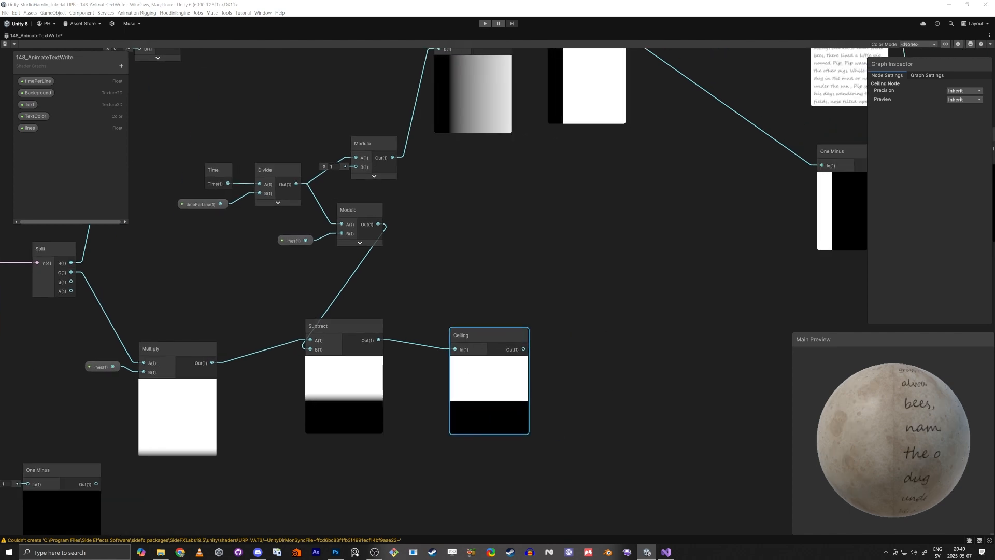
left_click(630, 342)
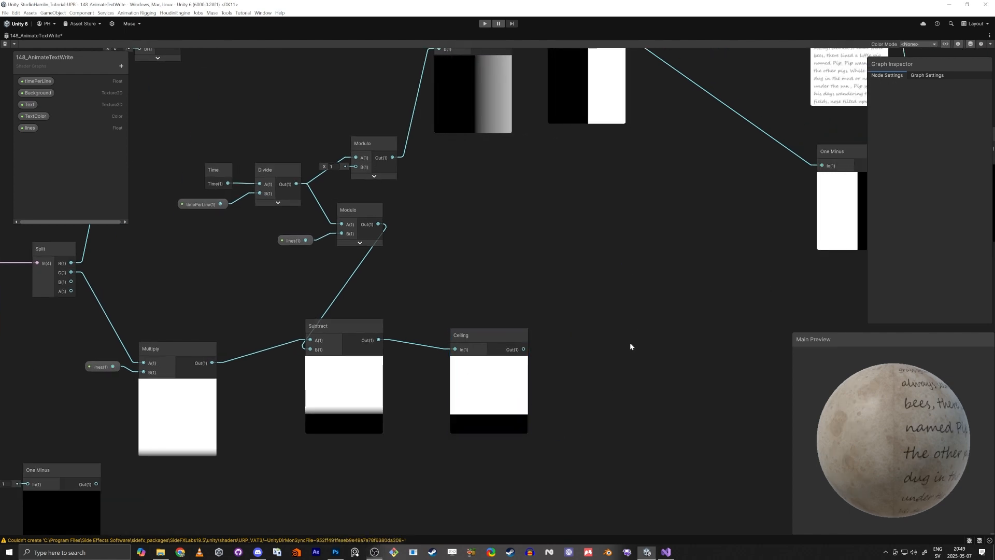
- Examine the lower Ceiling node's animated preview and trace its chain back to the UV Split and Multiply nodes
middle_click_drag(596, 363, 583, 342)
scroll(582, 342, "up", 3)
left_click(449, 370)
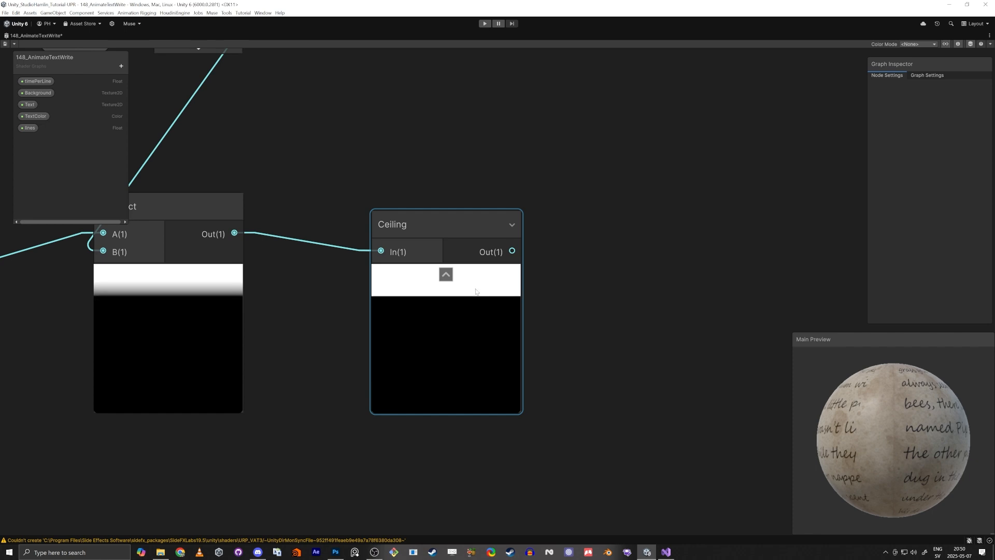
middle_click_drag(306, 395, 310, 396)
scroll(309, 395, "down", 3)
scroll(322, 372, "up", 1)
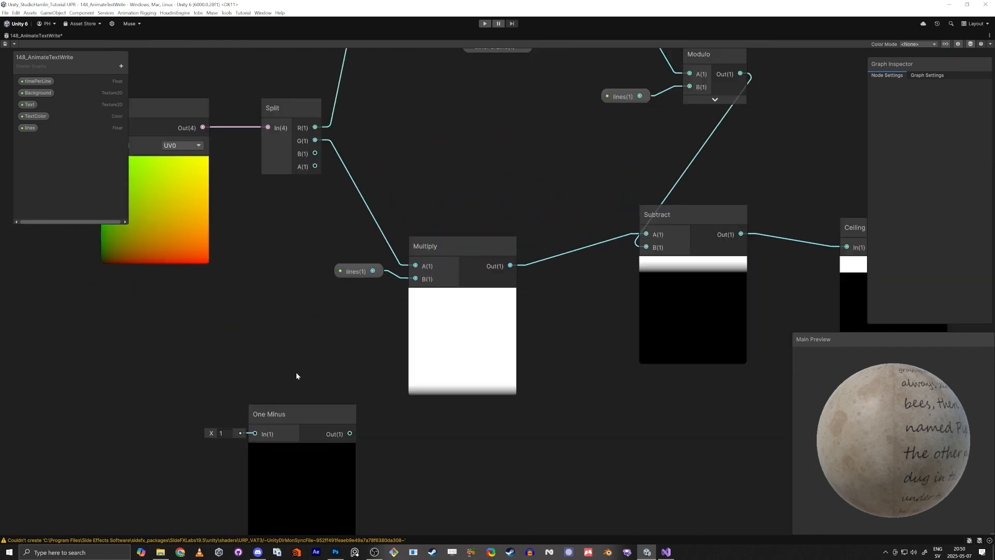
- Insert the One Minus node between Split's G output and the lower Multiply's A input, shifting Multiply and its lines property to make room
left_click_drag(445, 251, 512, 242)
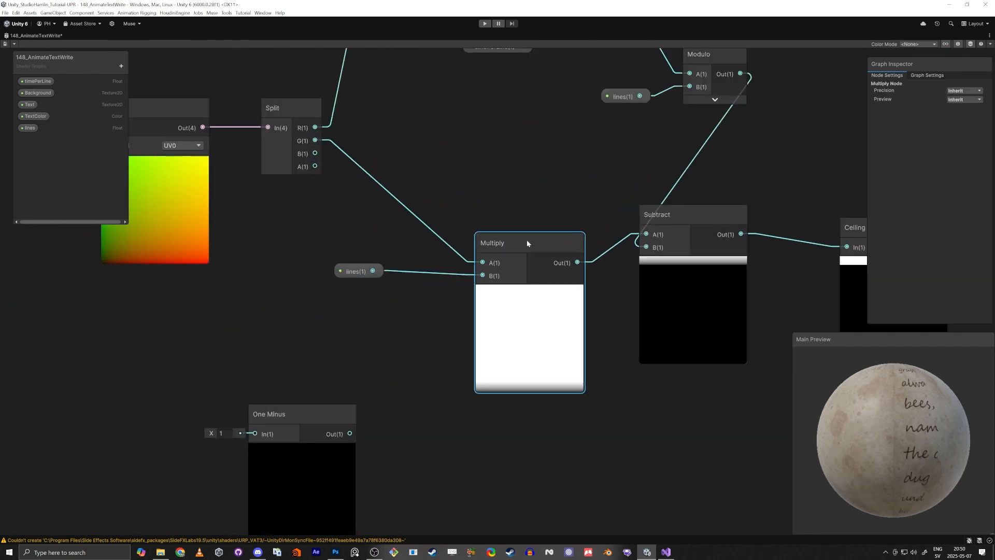
left_click_drag(453, 274, 402, 282)
middle_click_drag(353, 297, 498, 374)
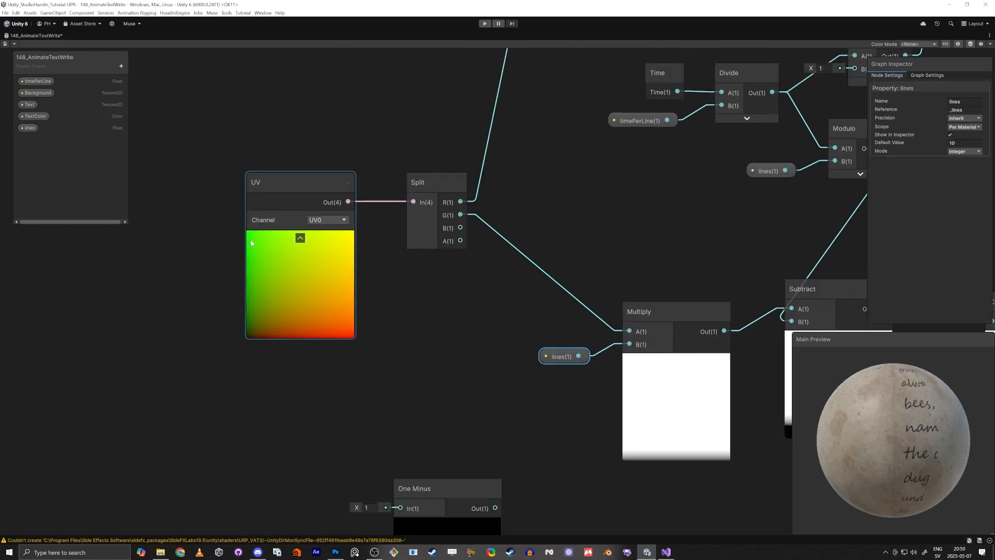
left_click_drag(438, 483, 445, 320)
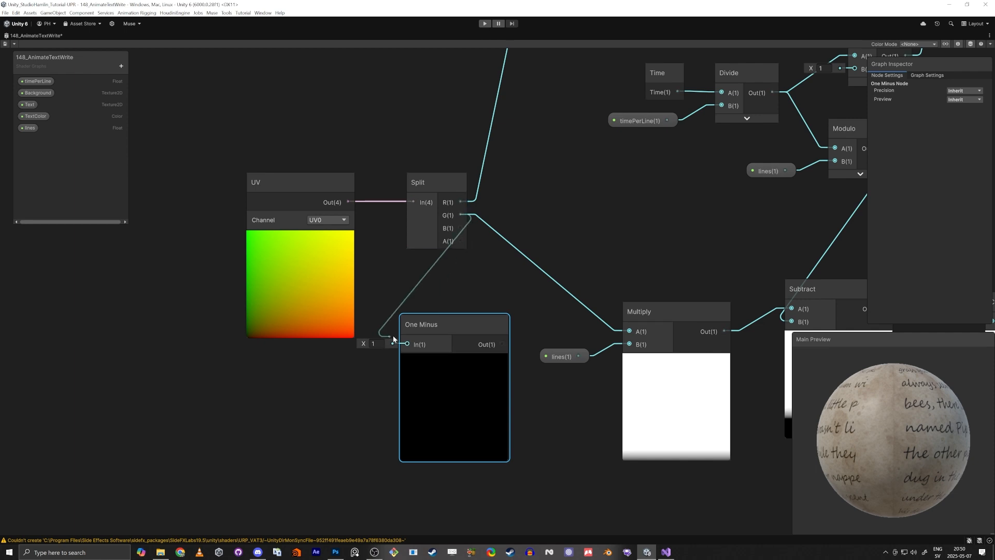
left_click_drag(393, 339, 403, 348)
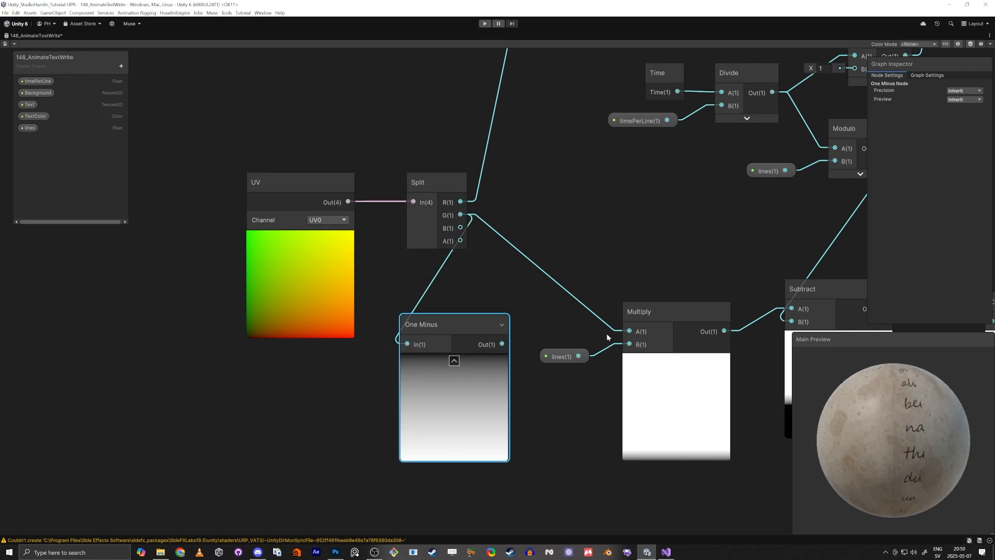
left_click_drag(628, 331, 629, 331)
- Create an Add node below the upper chain, with its A input fed by the lower Ceiling node's output
middle_click_drag(713, 401, 539, 340)
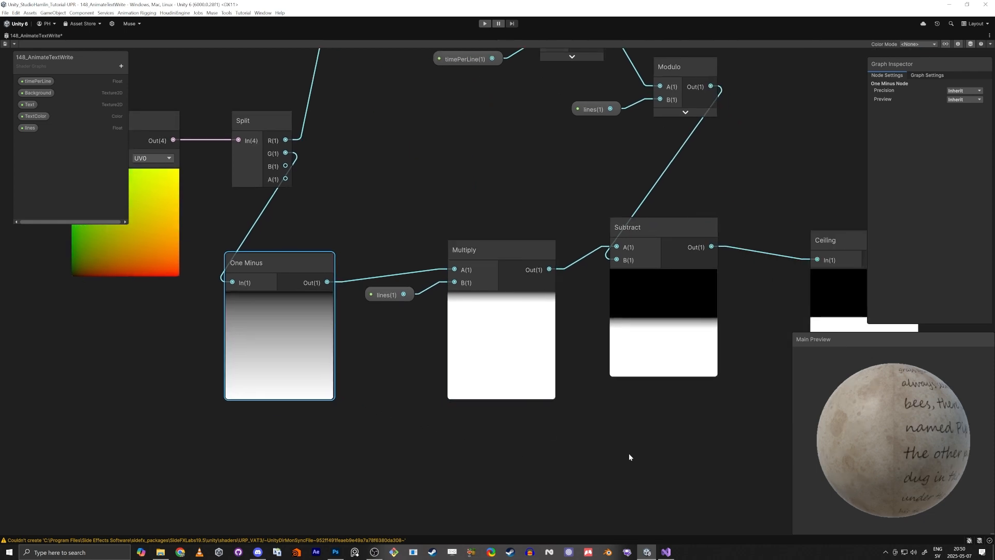
middle_click_drag(698, 285, 503, 278)
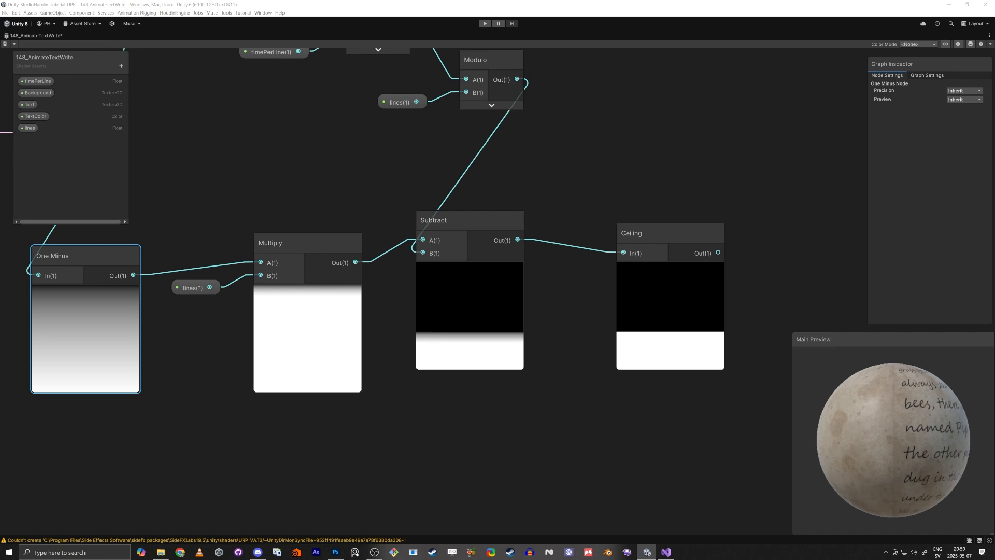
middle_click_drag(741, 181, 543, 250)
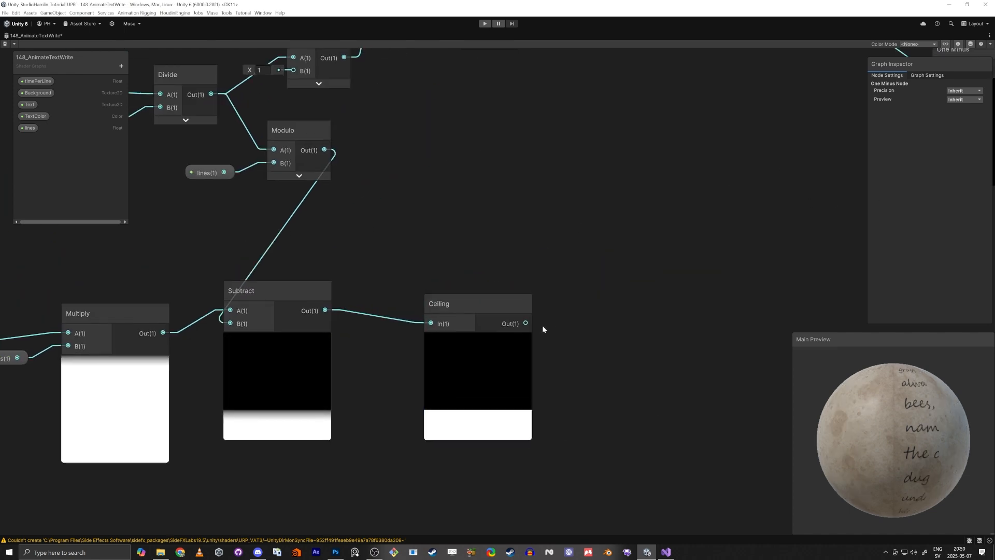
middle_click_drag(542, 325, 406, 357)
left_click_drag(407, 351, 604, 223)
type("add")
key("Return")
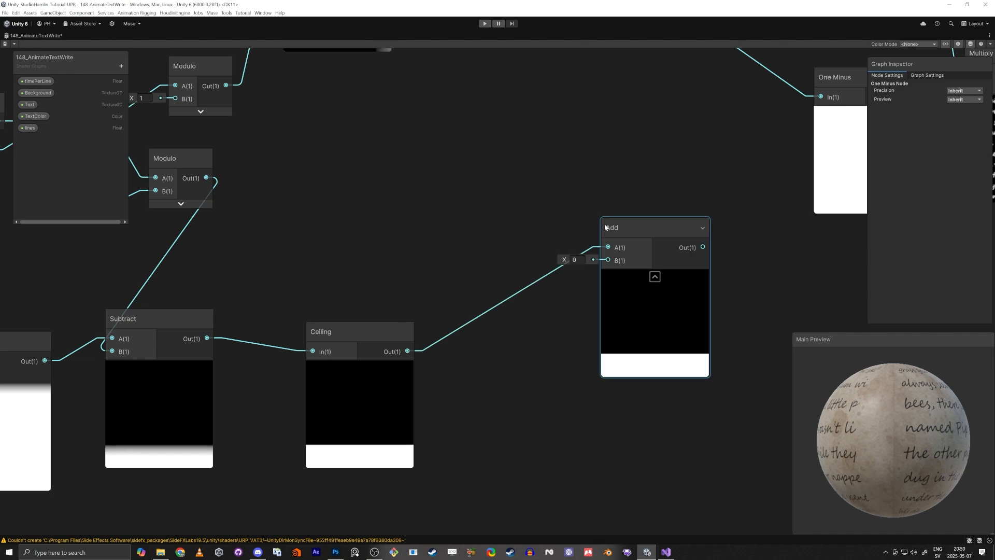
- Feed Add's A input from the upper Ceiling and B from the lower Ceiling, and connect Add's output to the One Minus before the text Multiply
middle_click_drag(523, 188, 389, 257)
scroll(390, 257, "down", 2)
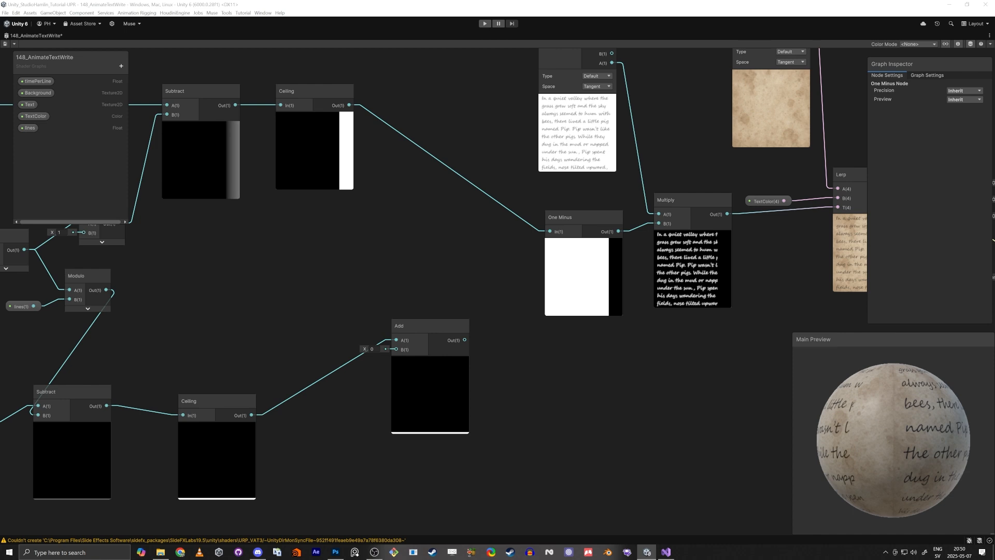
left_click_drag(349, 106, 252, 415)
left_click(427, 386)
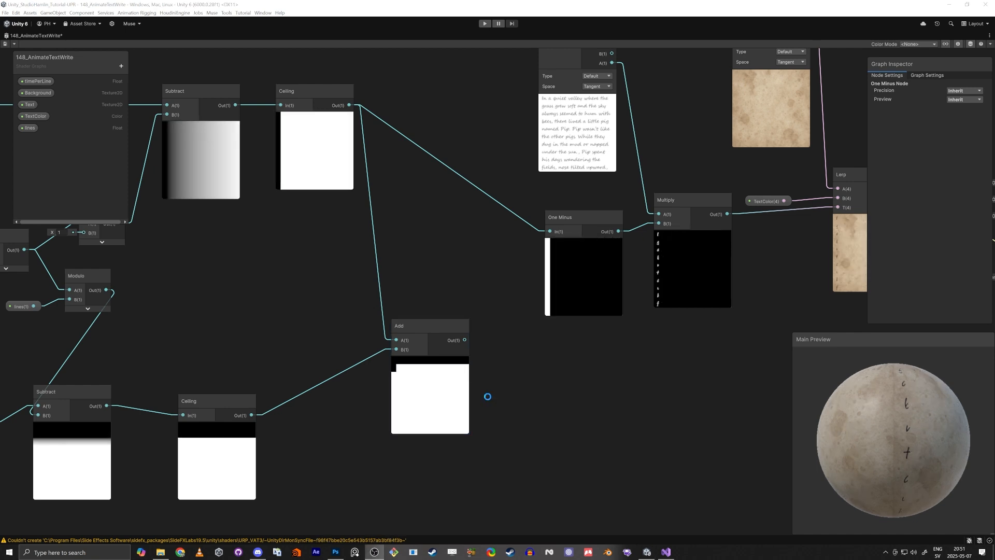
left_click(541, 389)
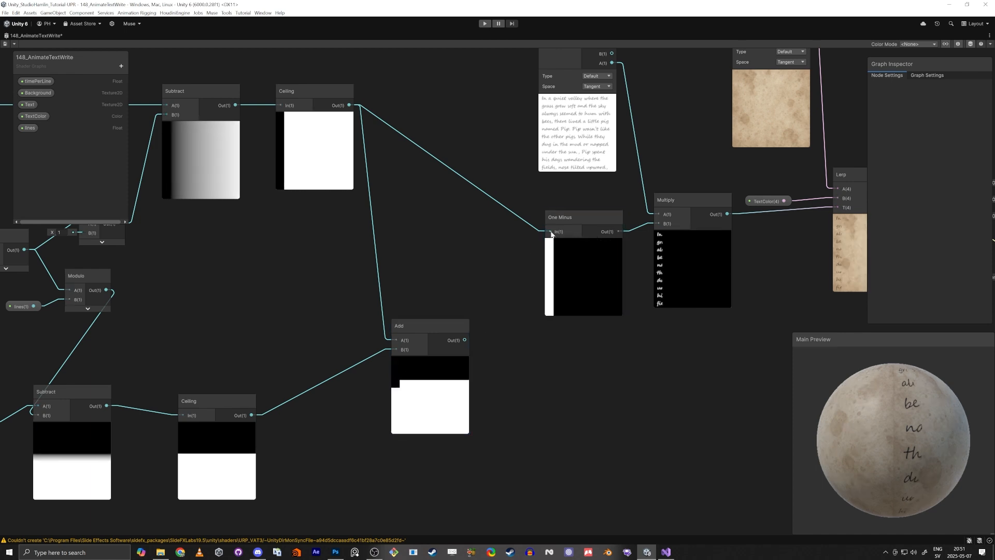
left_click_drag(551, 235, 460, 242)
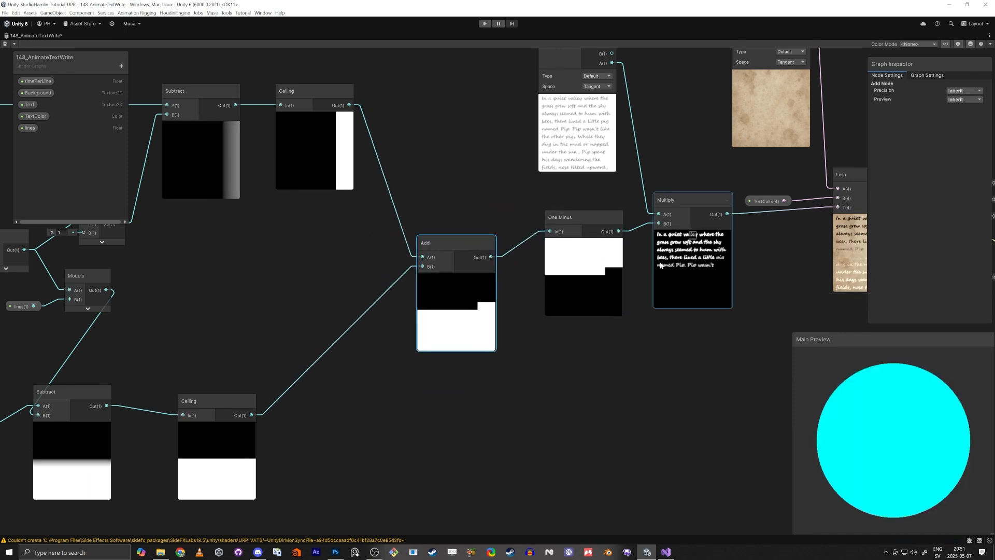
- Move the lower Ceiling and Subtract nodes closer to Add, leaving a gap after the lower Multiply node
scroll(695, 263, "up", 5)
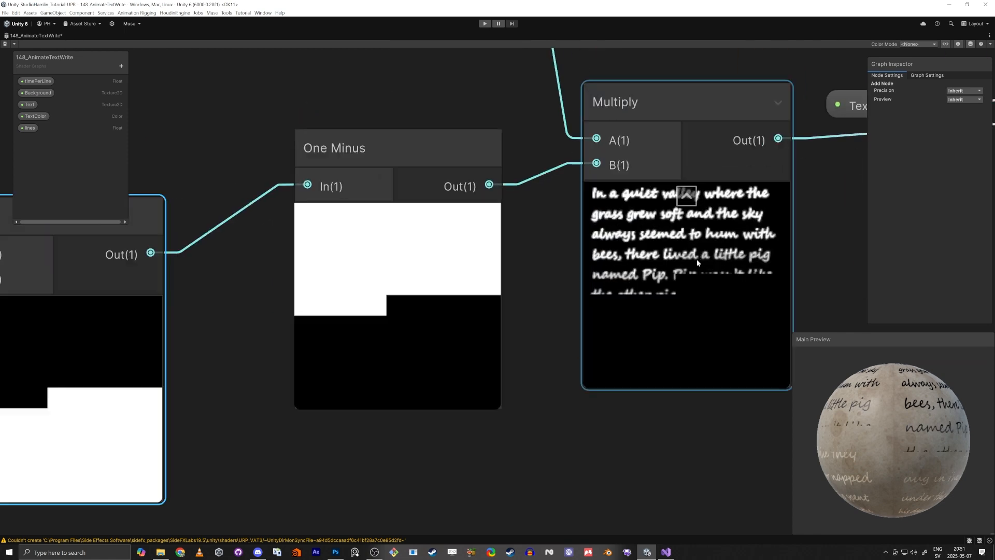
scroll(694, 263, "up", 4)
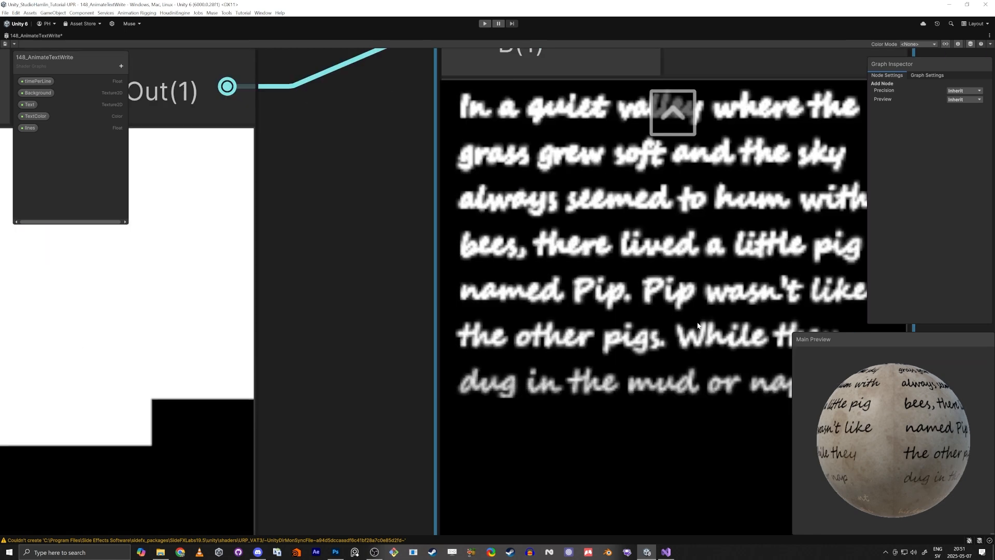
scroll(673, 329, "down", 2)
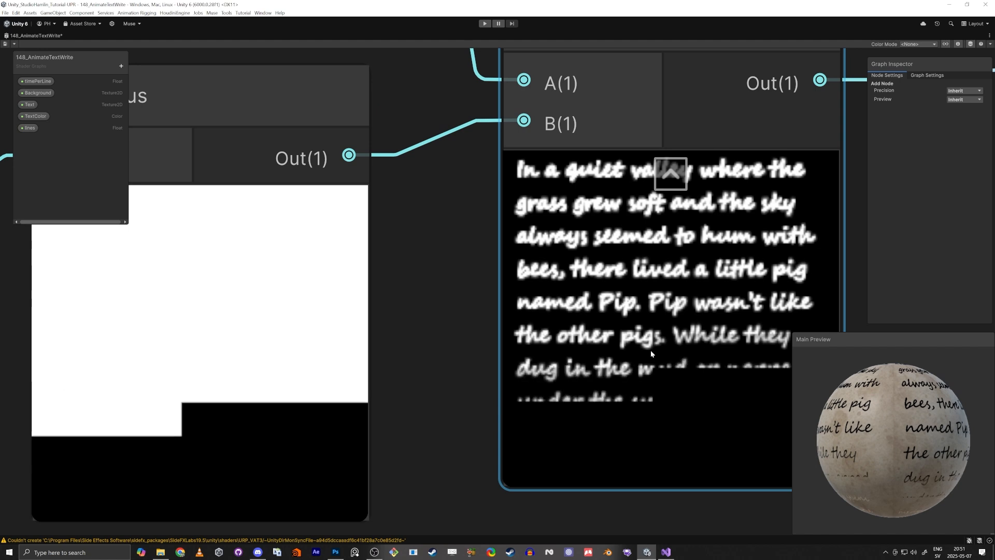
scroll(648, 350, "down", 8)
middle_click_drag(198, 481, 578, 320)
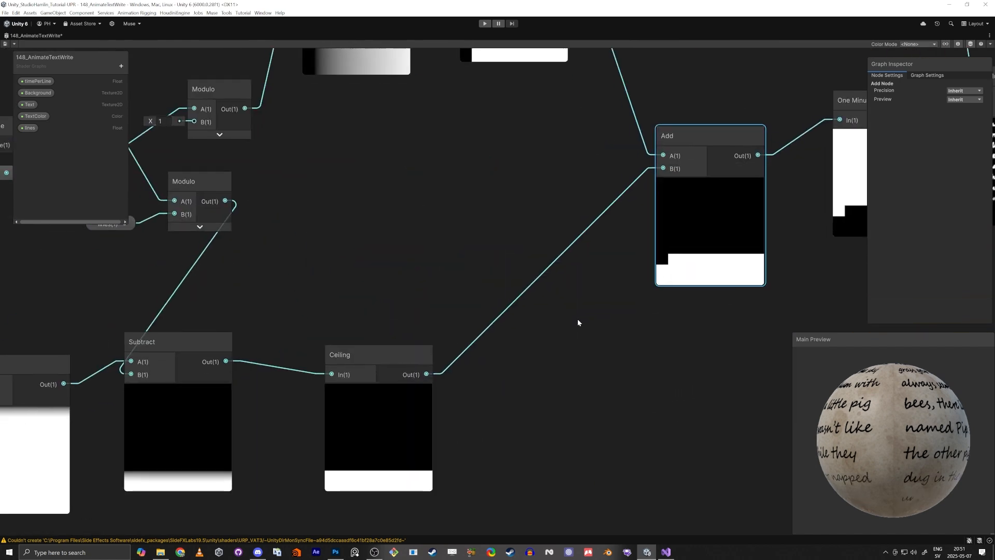
scroll(542, 244, "down", 4)
left_click_drag(504, 294, 558, 288)
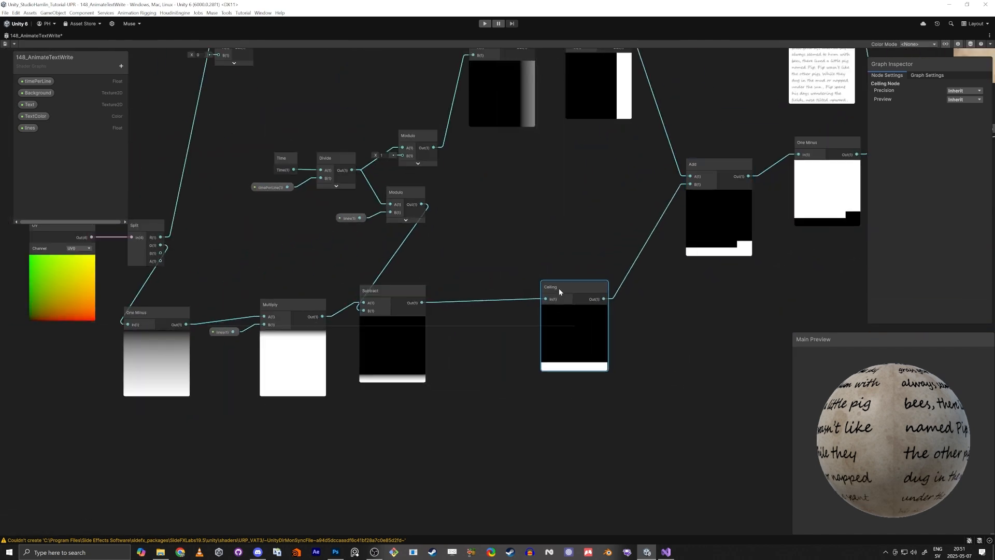
left_click_drag(395, 292, 487, 296)
scroll(530, 344, "up", 1)
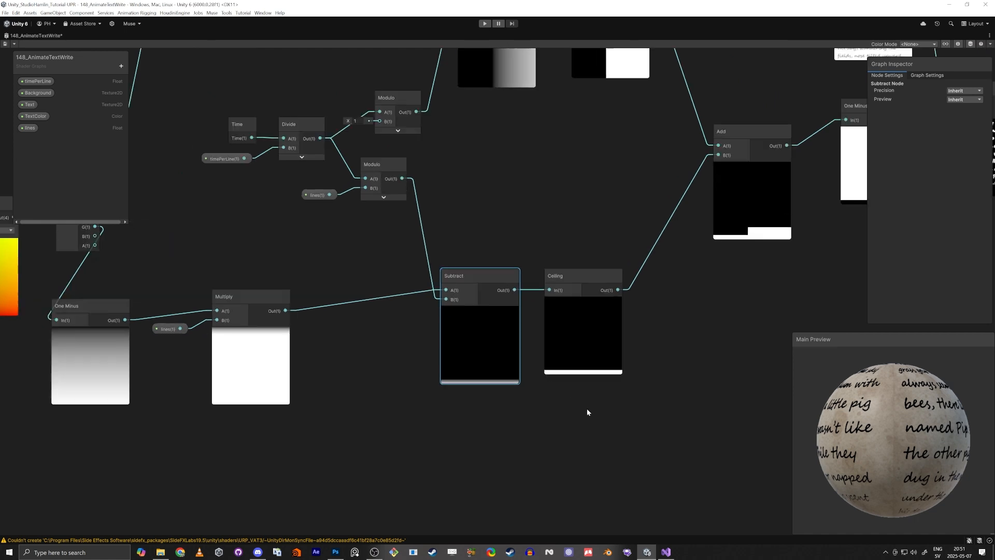
- Examine the gradient edges in the lower Subtract and Multiply previews and compare them with the Ceiling preview
scroll(587, 412, "up", 4)
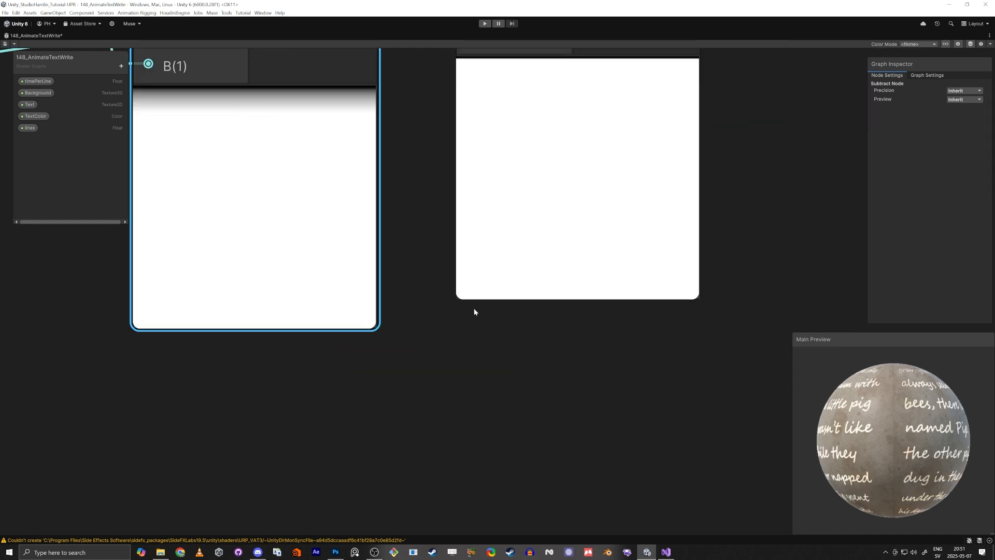
scroll(415, 216, "down", 2)
middle_click_drag(184, 308, 418, 355)
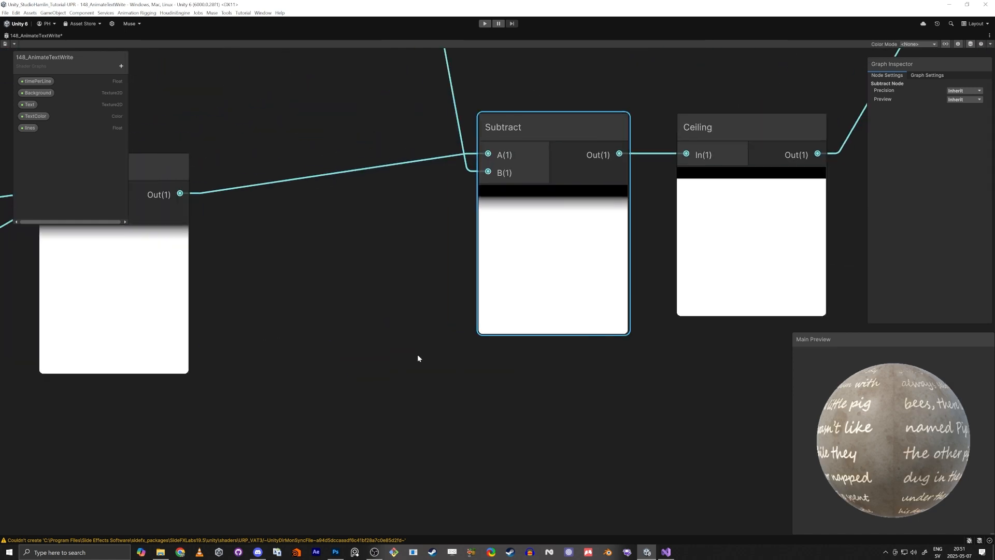
scroll(373, 349, "down", 2)
middle_click_drag(311, 317, 508, 349)
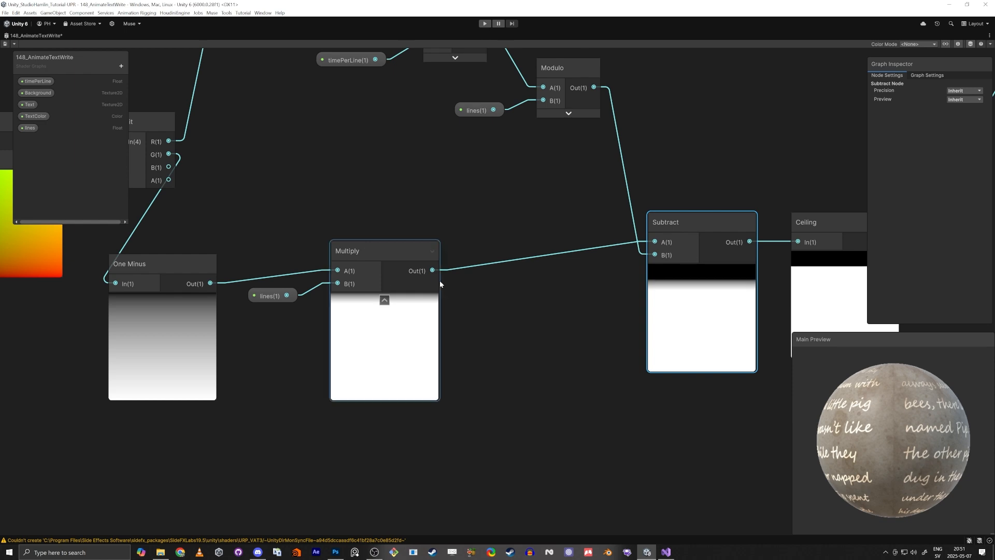
left_click(413, 306)
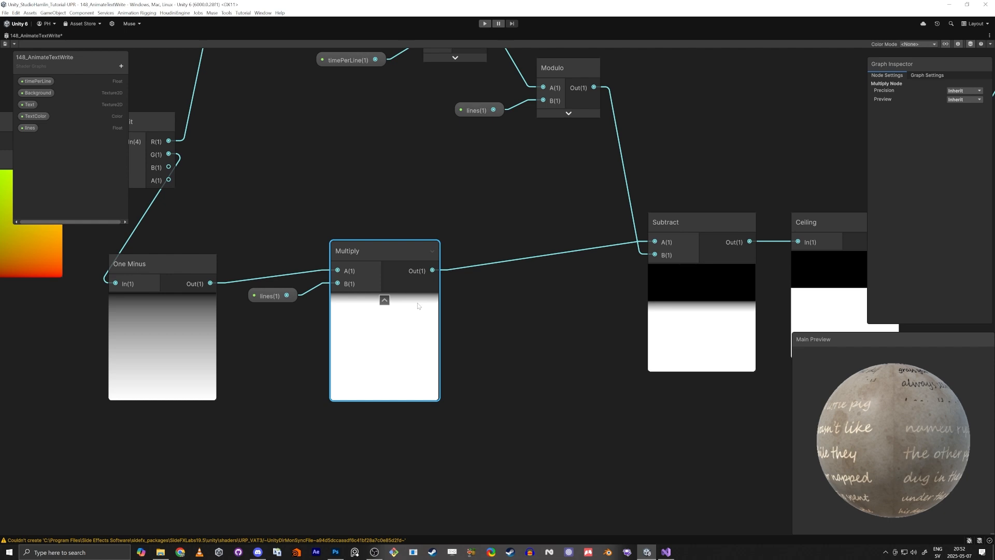
scroll(419, 299, "up", 5)
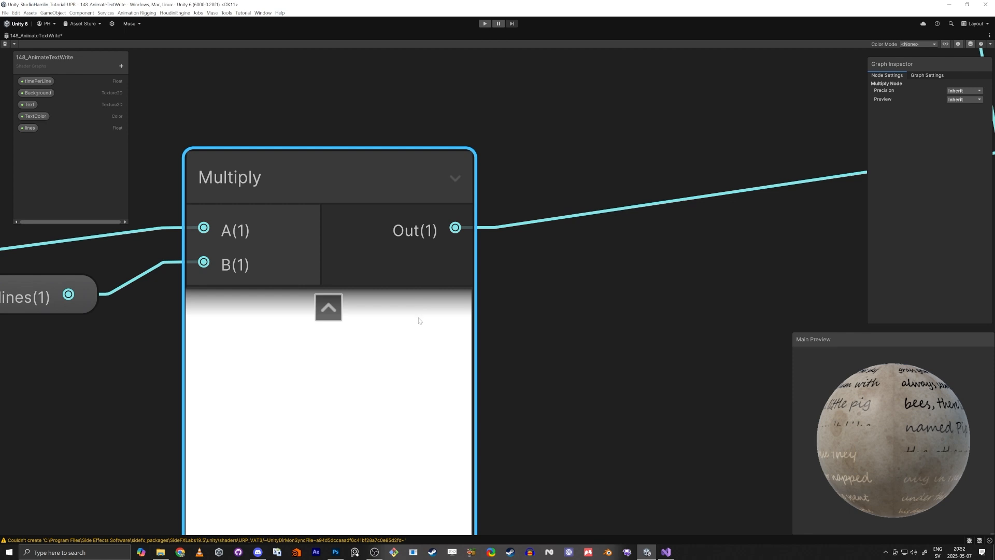
scroll(373, 307, "down", 4)
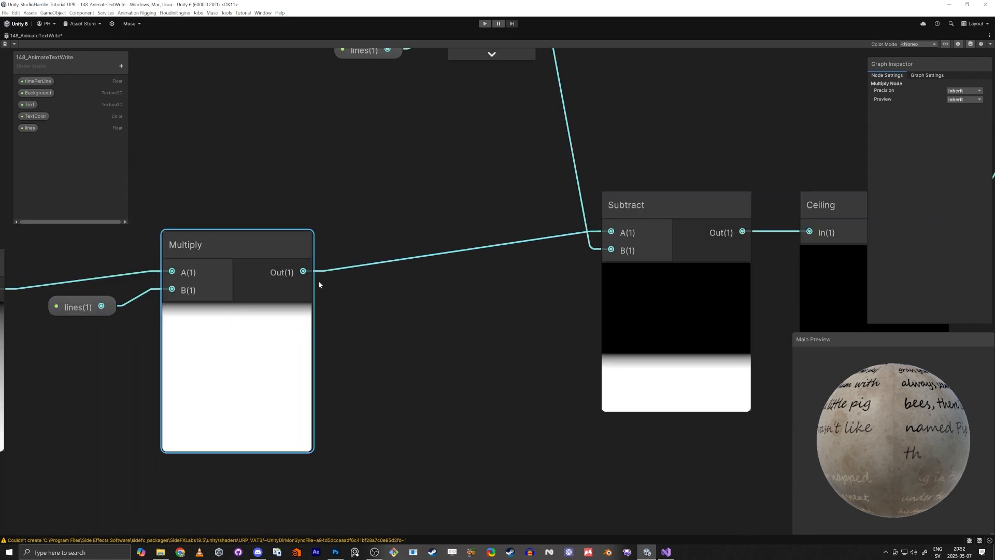
- Insert a new Ceiling node between the lower Multiply's output and Subtract's A input, and place it beside Multiply
key("space")
type("ce")
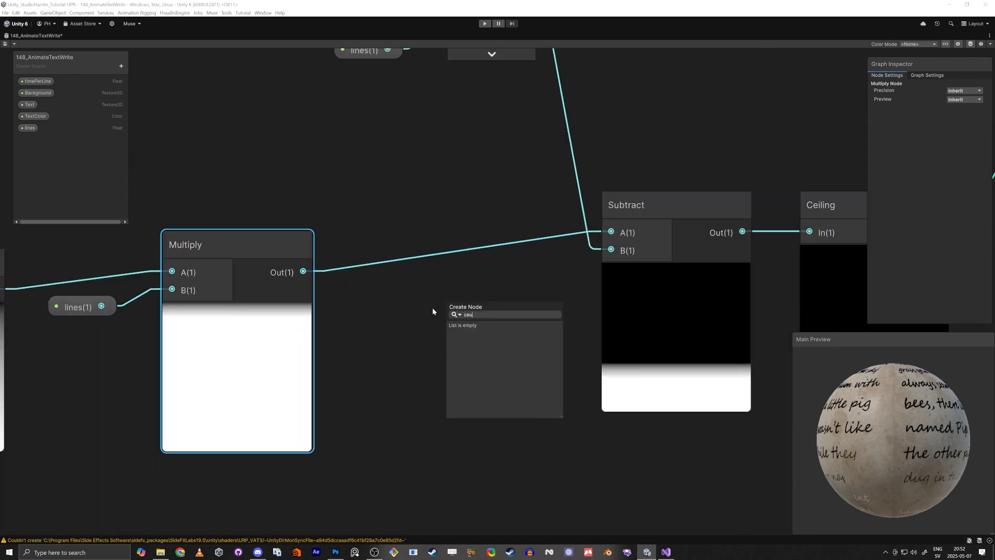
key("Return")
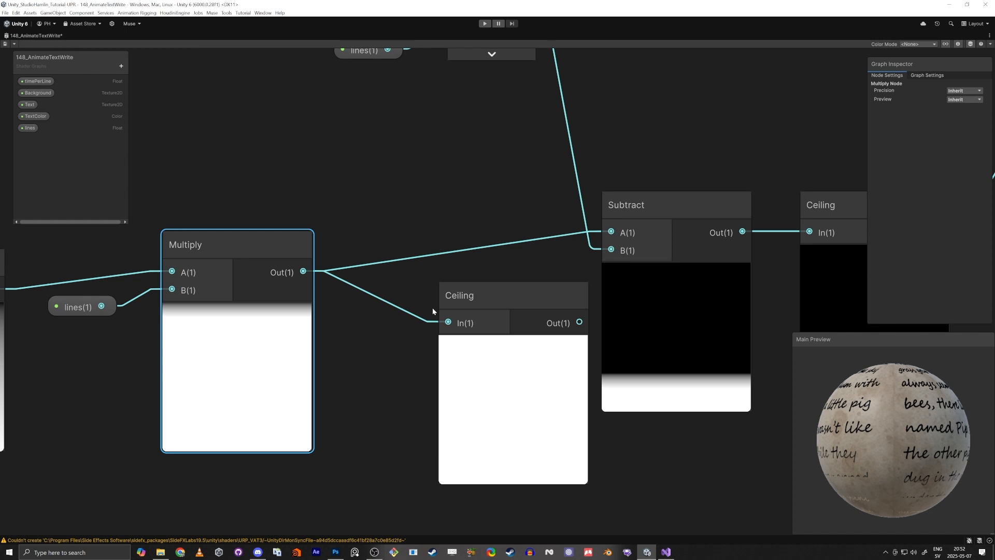
left_click_drag(303, 271, 448, 322)
left_click_drag(579, 322, 612, 233)
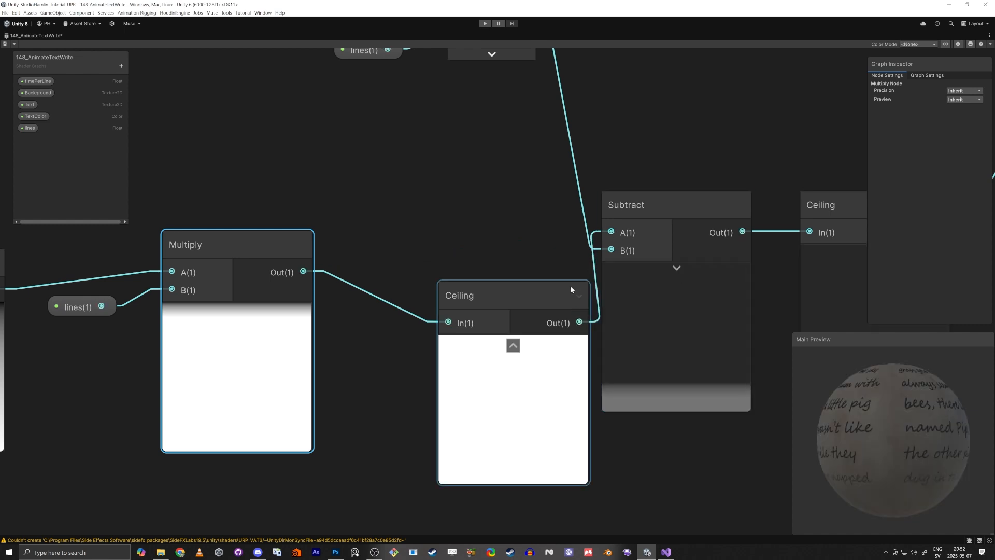
left_click_drag(542, 296, 459, 236)
- Examine the animated previews from the lower Subtract through Add and One Minus to the text Multiply and the main preview
middle_click_drag(600, 454, 360, 439)
scroll(338, 412, "down", 2)
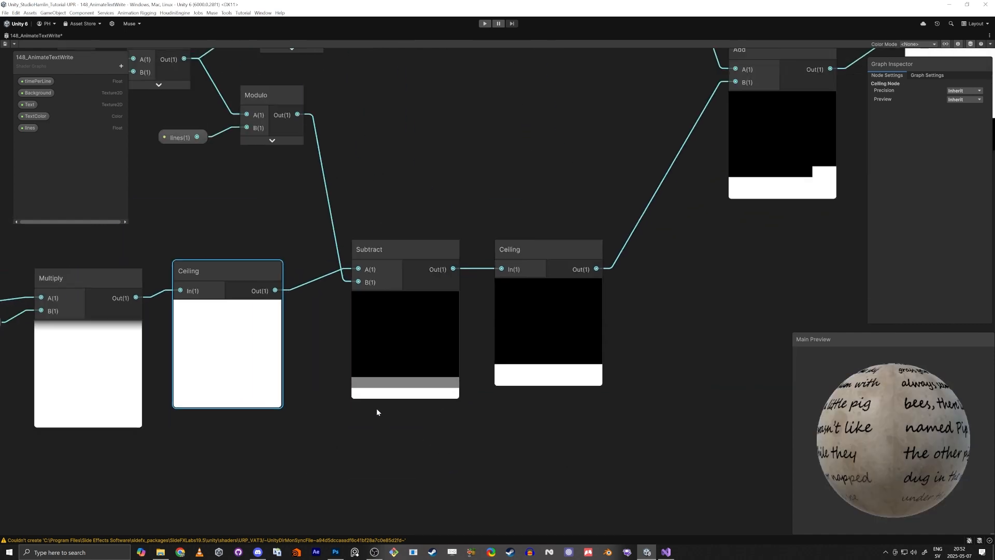
scroll(406, 395, "up", 2)
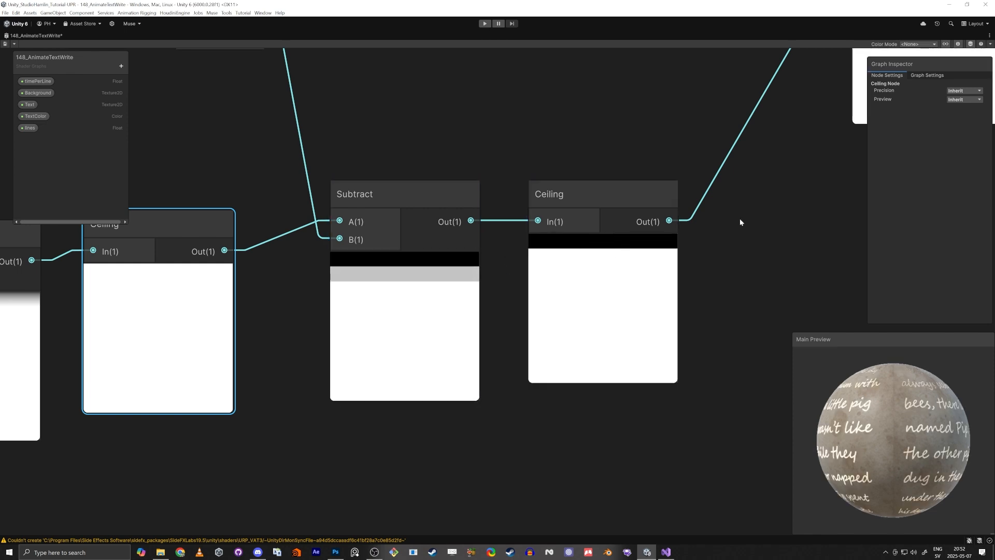
middle_click_drag(840, 188, 508, 364)
scroll(508, 364, "down", 3)
middle_click_drag(691, 327, 571, 375)
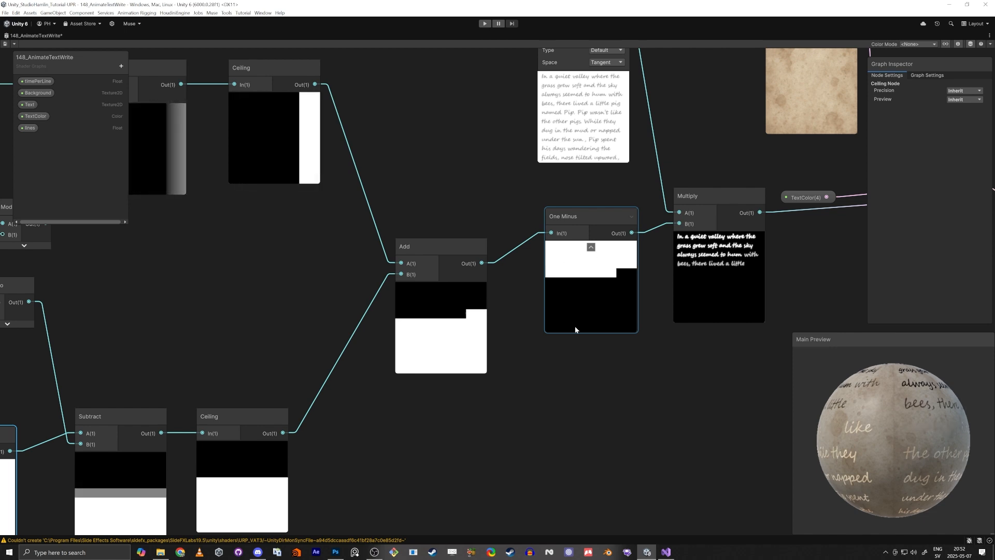
scroll(601, 341, "down", 3)
scroll(716, 291, "up", 8)
scroll(716, 291, "down", 2)
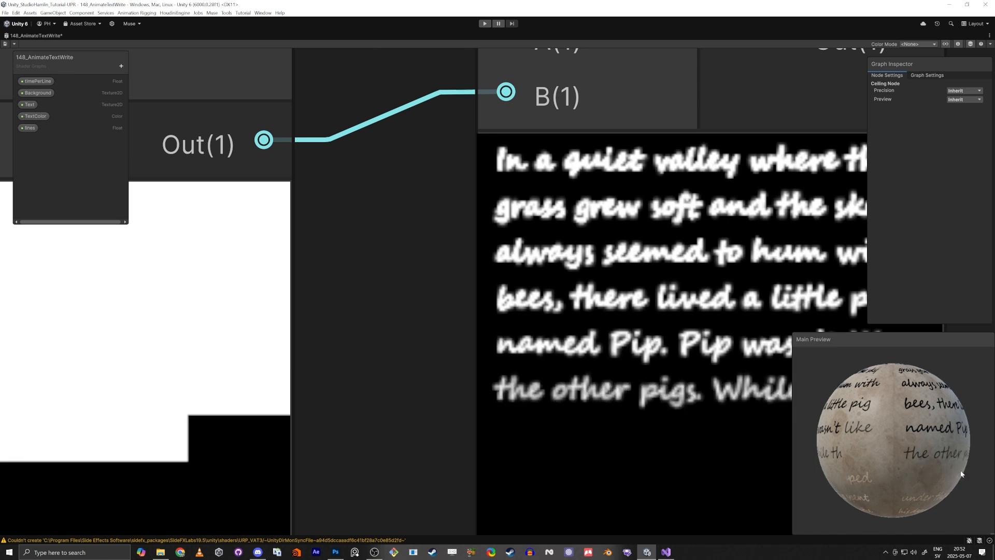
scroll(727, 425, "down", 6)
middle_click_drag(514, 393, 481, 311)
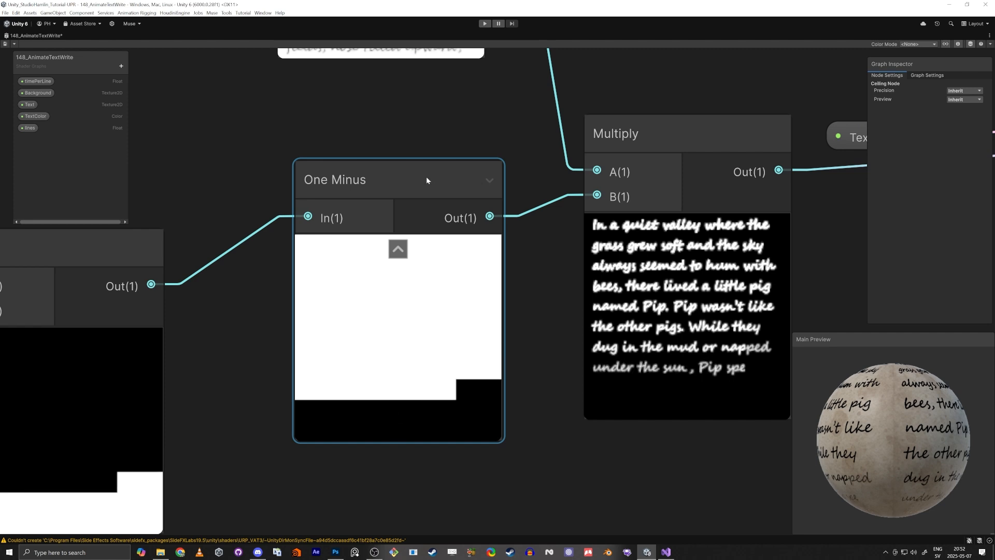
scroll(456, 259, "down", 5)
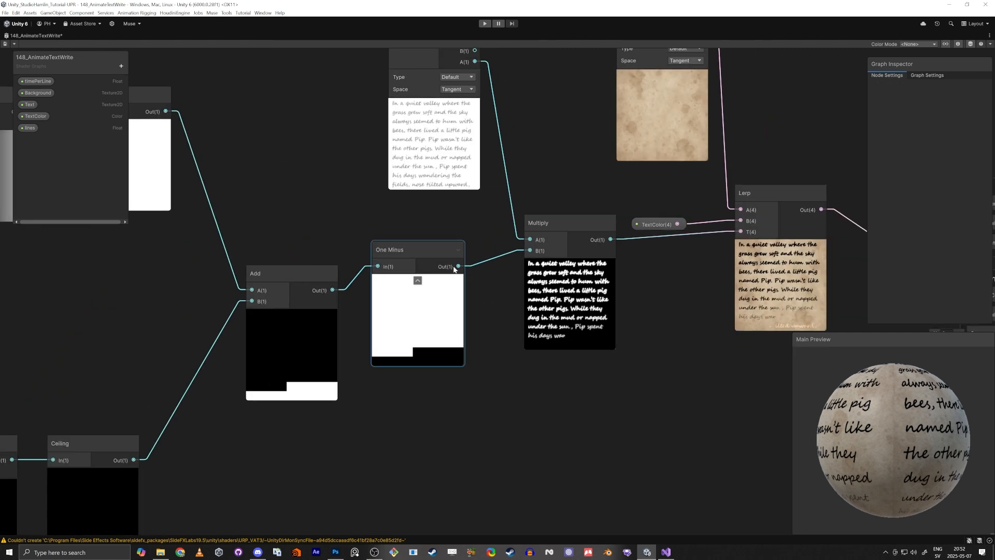
- Insert a Saturate node between the One Minus output and the text Multiply's B input
key("space")
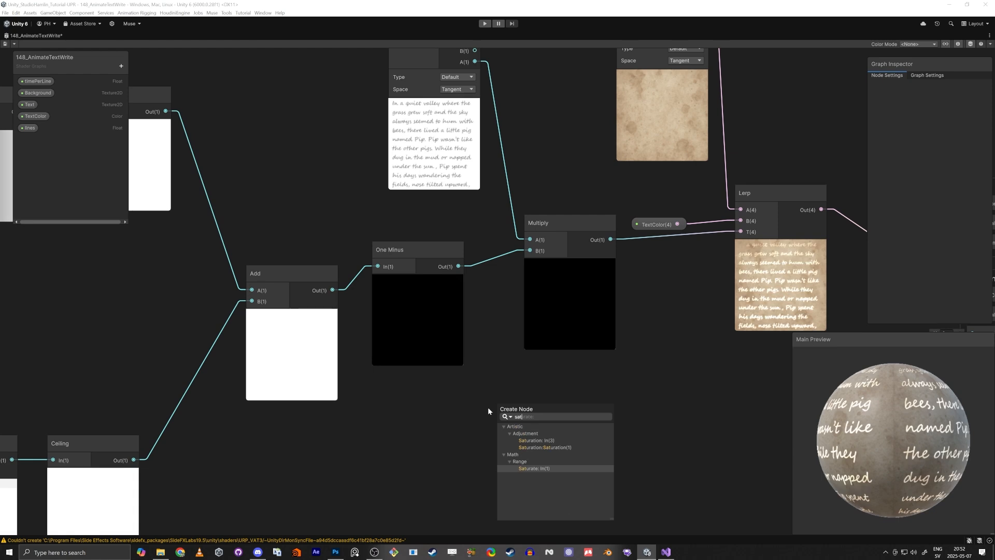
type("aturate")
key("Return")
left_click_drag(579, 424, 529, 250)
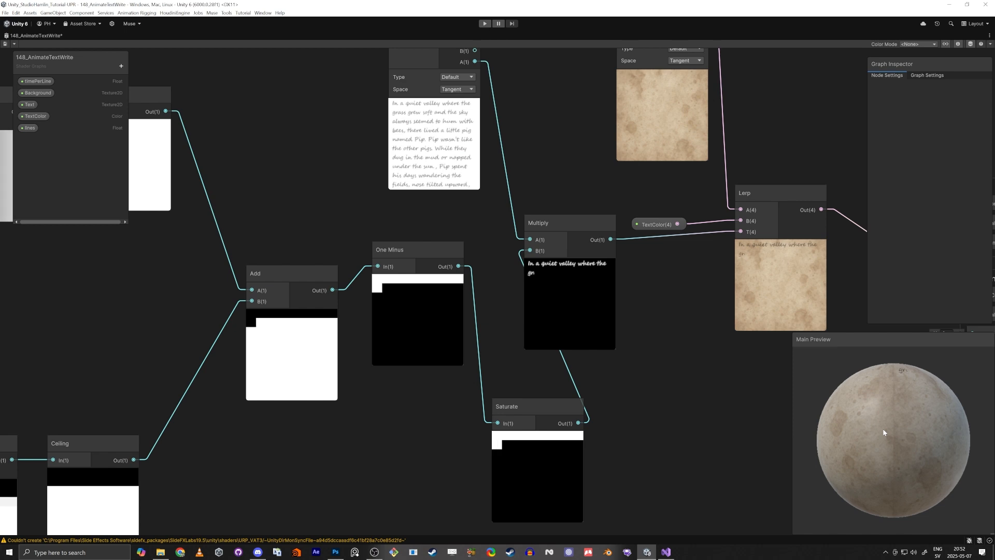
- Move Add and One Minus closer together with their inputs and place Saturate in line between One Minus and the text Multiply
scroll(894, 381, "up", 2)
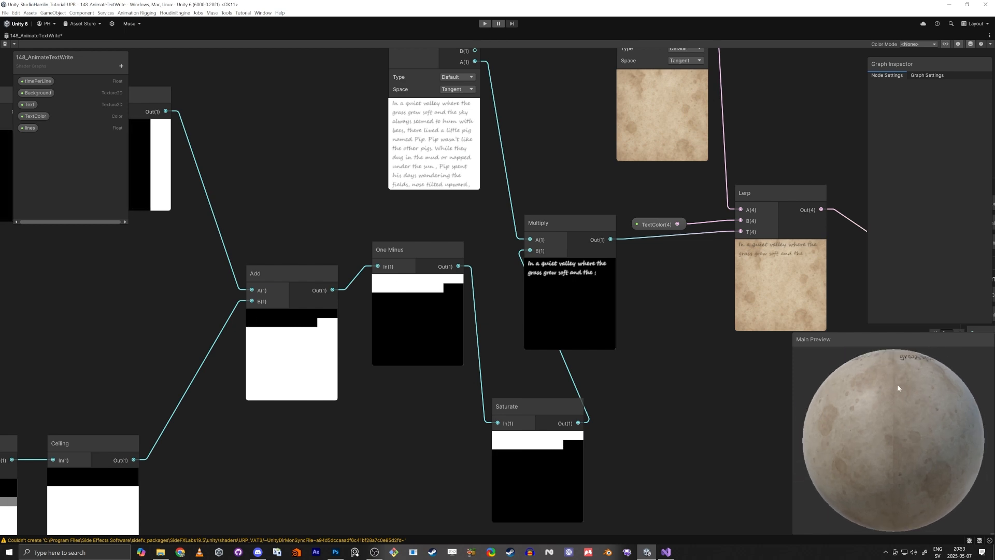
scroll(580, 281, "up", 5)
scroll(581, 281, "down", 3)
scroll(580, 282, "down", 5)
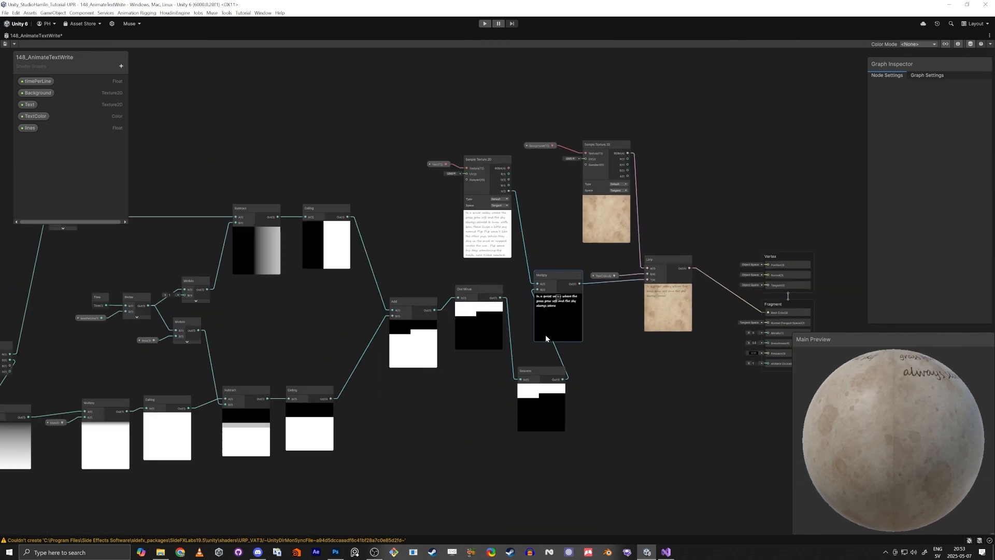
scroll(466, 352, "up", 1)
left_click_drag(476, 307, 462, 331)
left_click_drag(587, 380, 543, 300)
middle_click_drag(518, 354, 578, 356)
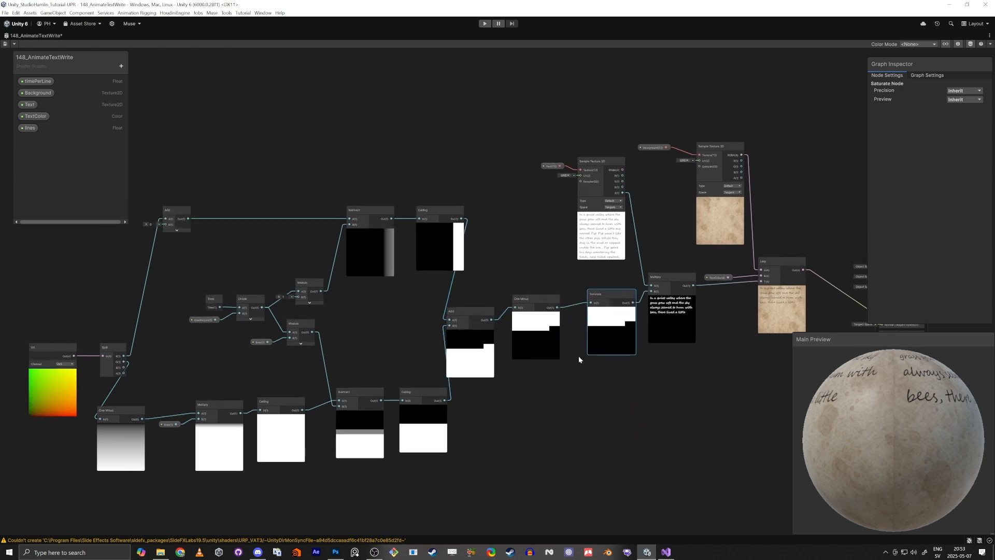
- Switch the main preview mesh to a flat quad and fit the whole letter page in the preview
scroll(579, 356, "down", 1)
scroll(342, 328, "up", 4)
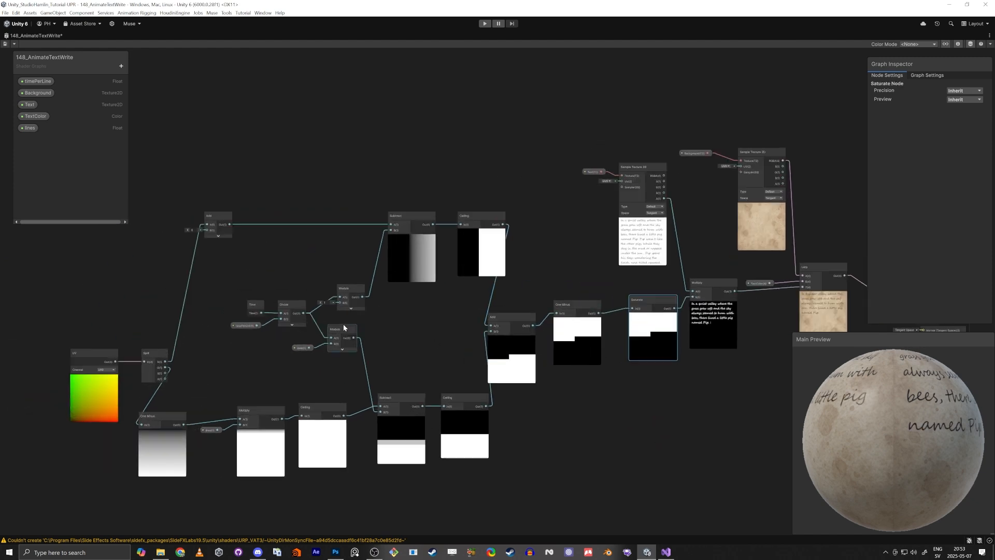
middle_click_drag(427, 344, 555, 291)
scroll(555, 291, "down", 2)
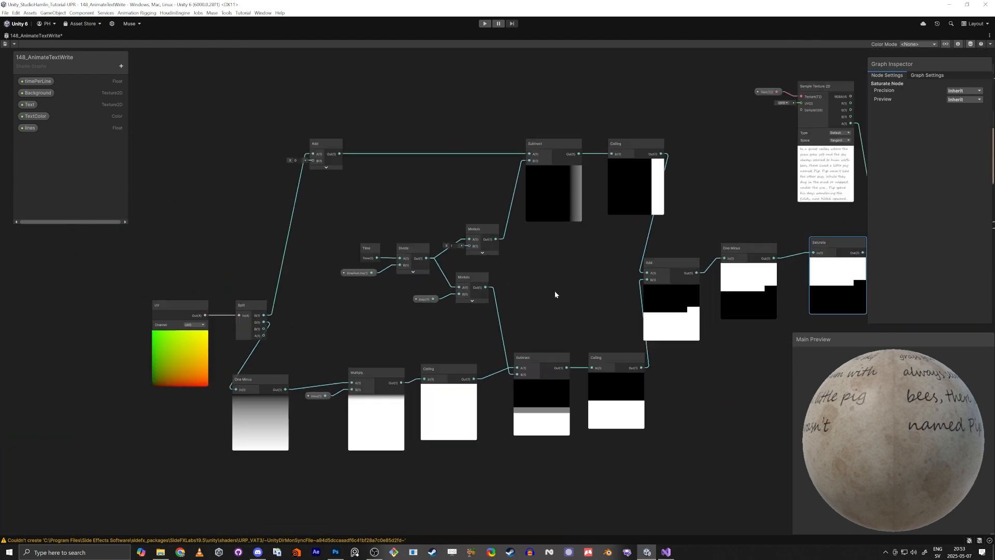
right_click(854, 406)
left_click(880, 441)
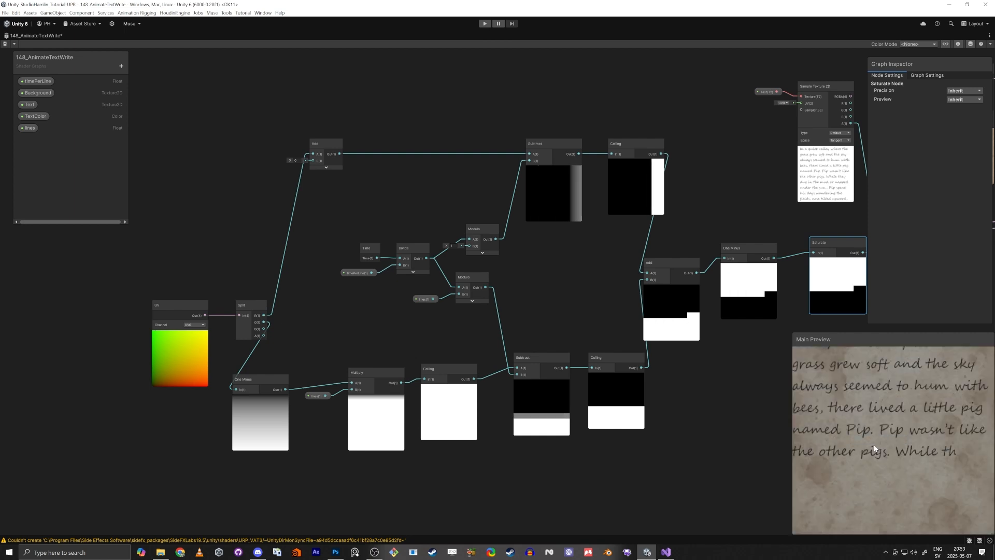
scroll(881, 441, "down", 2)
scroll(882, 441, "down", 2)
- Move the Vertex and Fragment blocks up so that Base Color is roughly level with the Lerp output
middle_click_drag(741, 382, 575, 405)
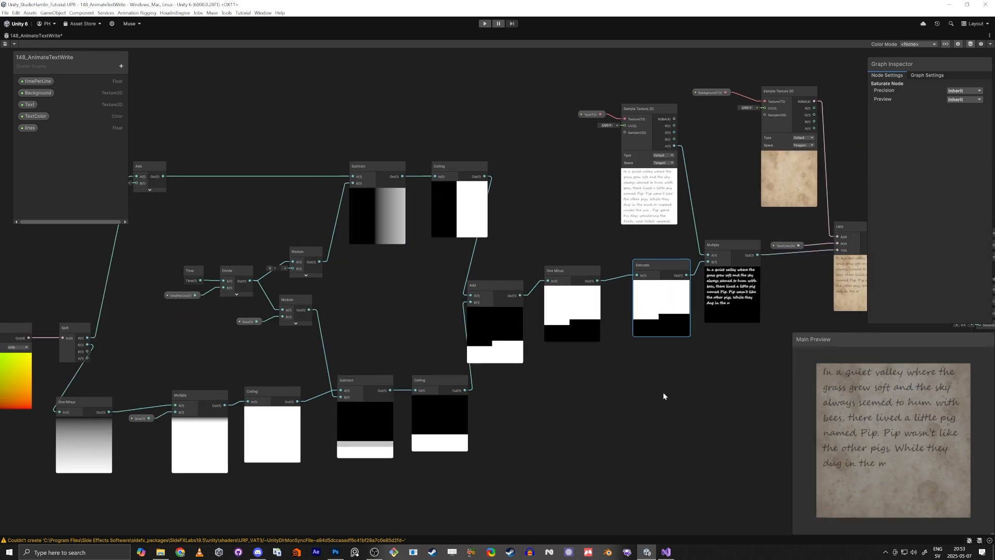
middle_click_drag(664, 396, 477, 406)
middle_click_drag(739, 393, 563, 413)
left_click_drag(563, 414, 625, 234)
left_click_drag(607, 254, 608, 198)
scroll(611, 266, "up", 8)
left_click(431, 377)
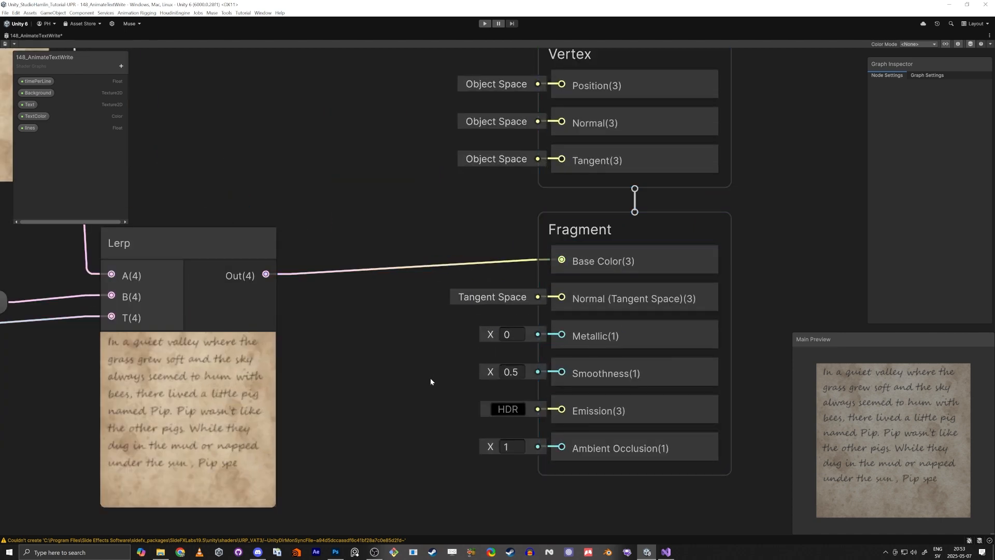
- Create a Normal From Height node fed by the text Multiply's output
scroll(621, 365, "down", 5)
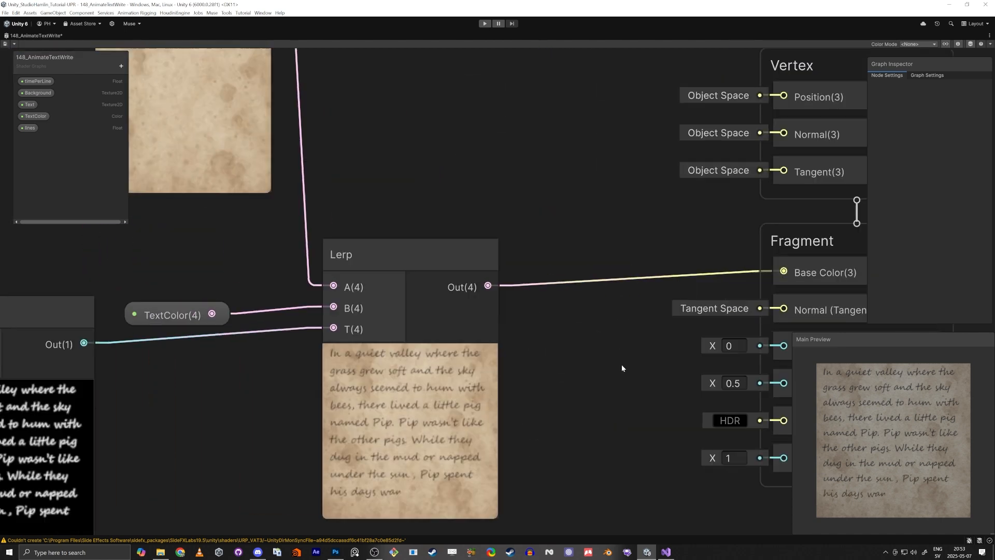
middle_click_drag(210, 365, 344, 284)
scroll(206, 311, "up", 10)
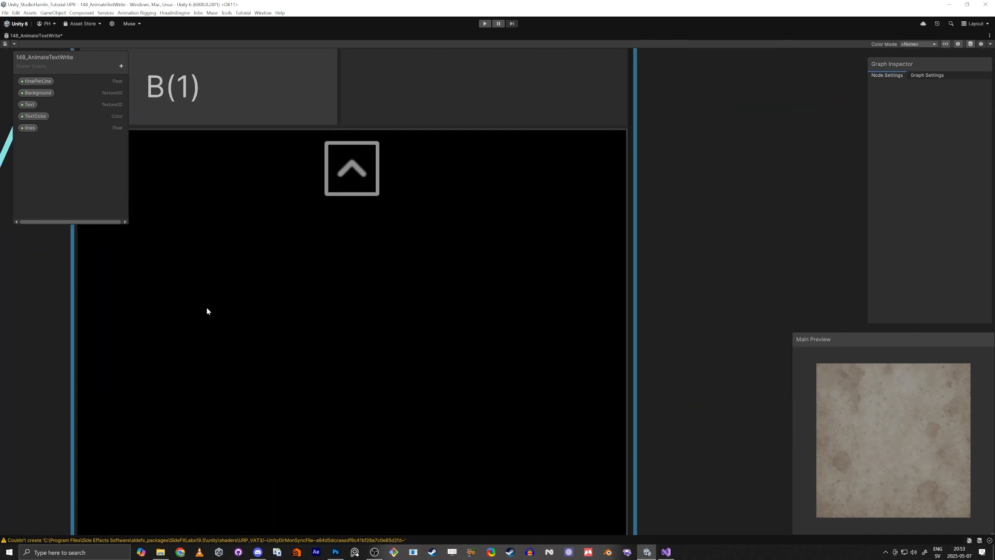
scroll(206, 307, "down", 10)
middle_click_drag(418, 328, 337, 352)
left_click_drag(220, 280, 442, 482)
type("nomral")
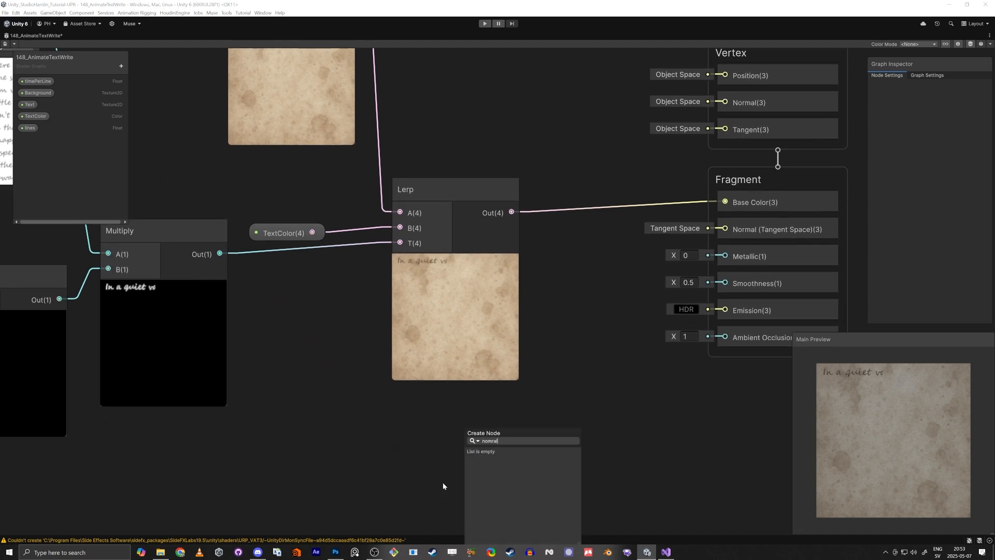
key("BackSpace")
key("BackSpace")
key("BackSpace")
type("ormal from")
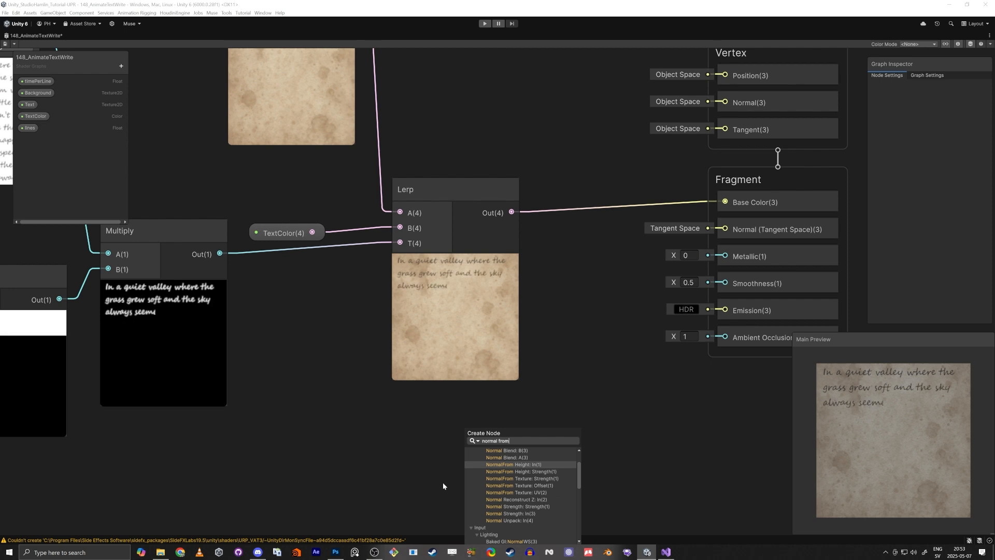
key("Return")
- Connect the Normal From Height output to the Fragment block's Normal (Tangent Space) input
scroll(447, 486, "up", 3)
middle_click_drag(484, 486, 551, 301)
scroll(551, 301, "down", 3)
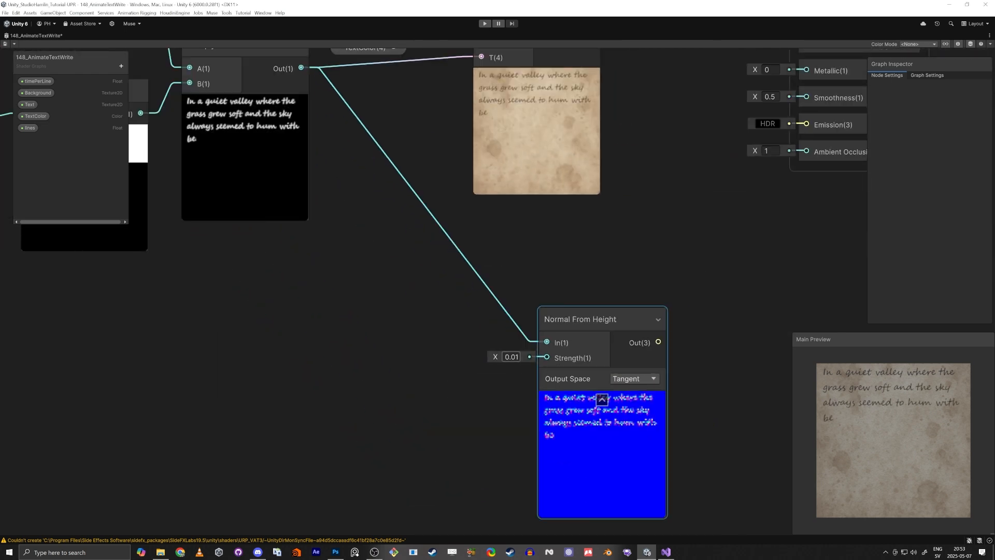
scroll(516, 351, "up", 1)
middle_click_drag(670, 252, 515, 315)
middle_click_drag(630, 355, 533, 452)
scroll(485, 455, "down", 3)
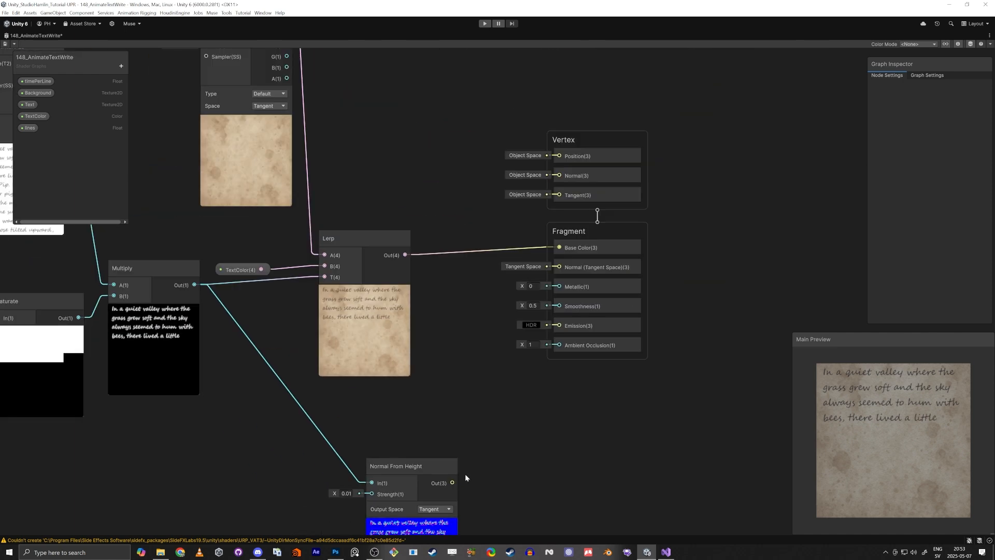
left_click_drag(642, 415, 463, 355)
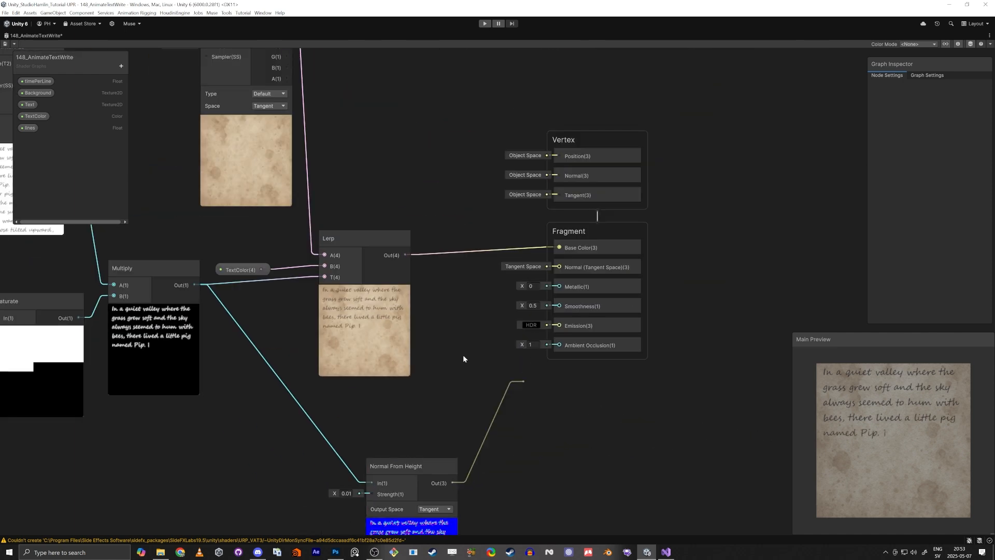
left_click_drag(529, 417, 528, 417)
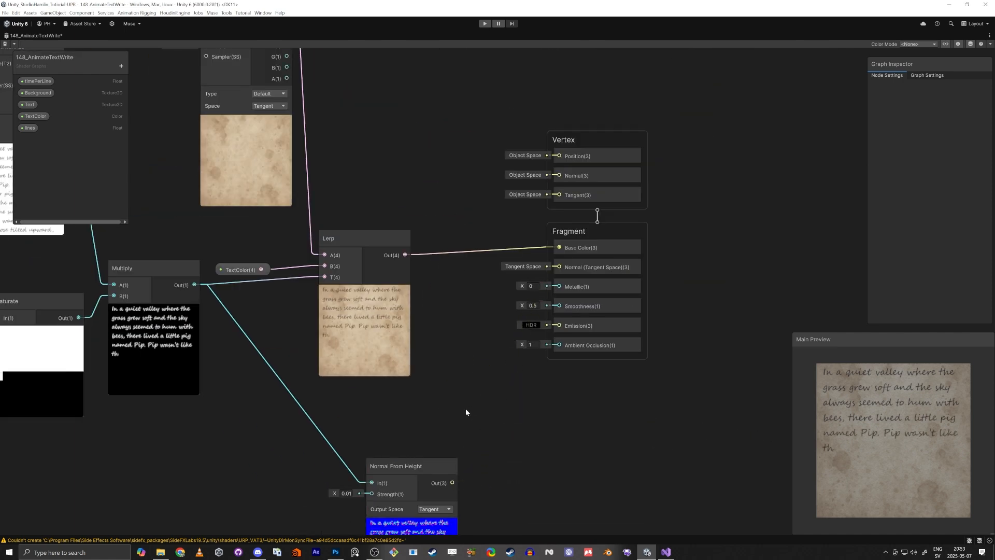
scroll(161, 331, "up", 5)
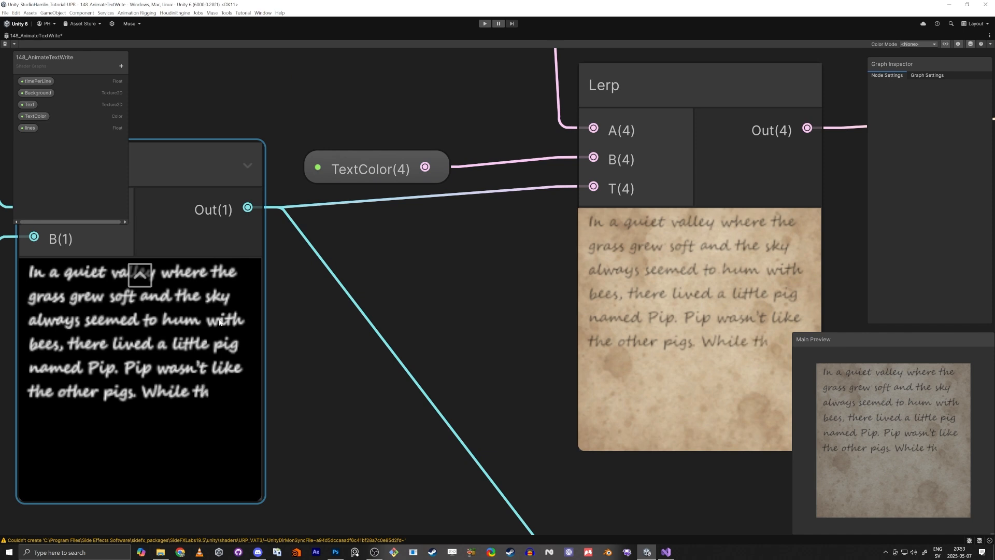
scroll(269, 357, "down", 5)
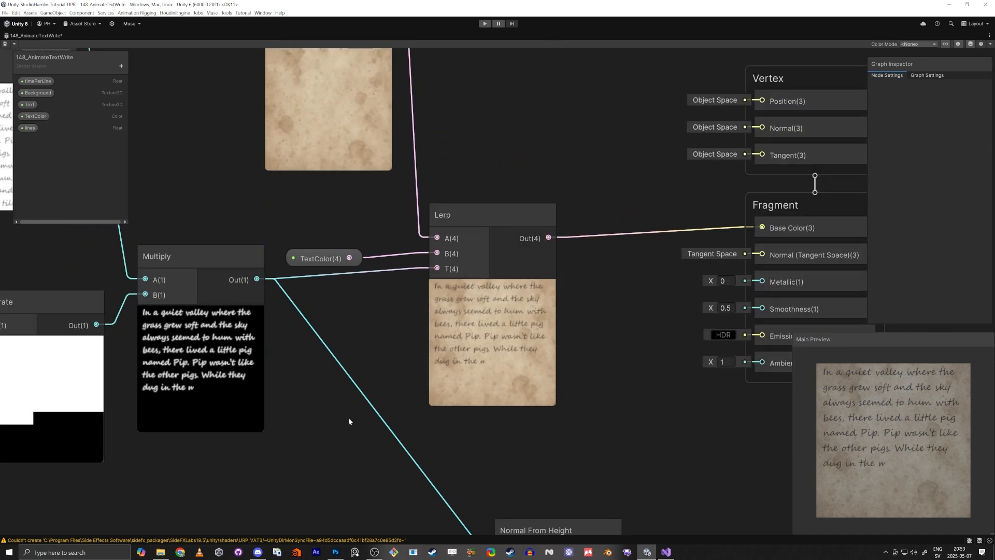
middle_click_drag(367, 446, 296, 328)
left_click_drag(507, 420, 596, 342)
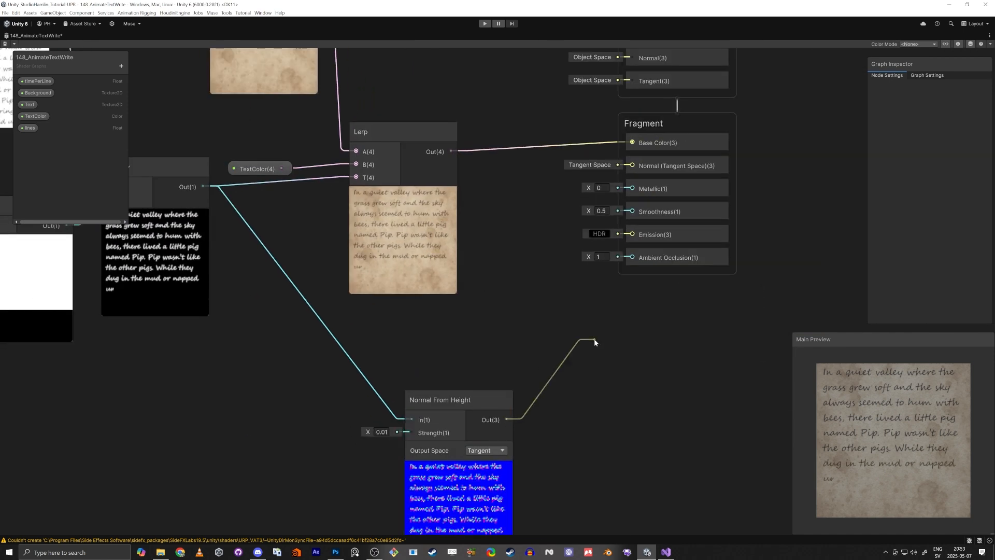
left_click_drag(586, 300, 632, 165)
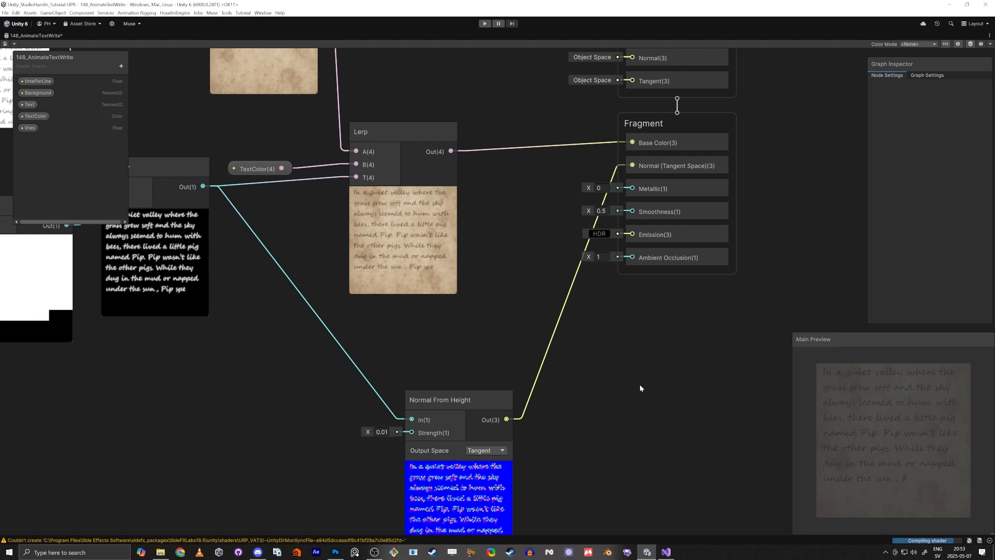
- Inspect the handwriting in the main preview up close and delete the Normal From Height node
mouse_move(918, 458)
left_mouse_down()
mouse_move(900, 415)
mouse_move(939, 413)
mouse_move(866, 423)
mouse_move(840, 402)
mouse_move(897, 439)
mouse_move(891, 405)
mouse_move(862, 427)
mouse_move(862, 409)
mouse_move(873, 415)
left_mouse_up()
scroll(865, 385, "up", 5)
scroll(866, 385, "down", 2)
left_click_drag(860, 362, 905, 363)
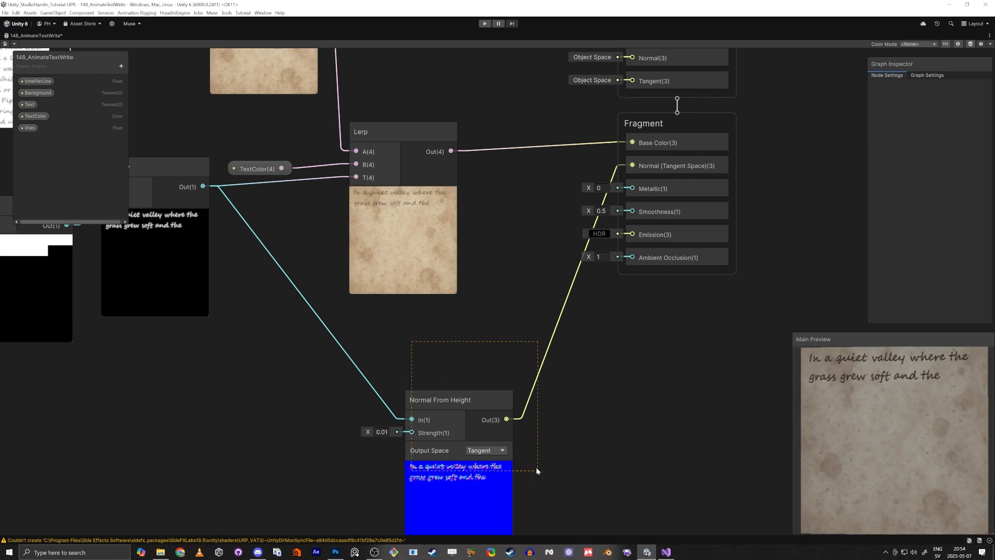
key("Delete")
- Save the shader graph and select the Letter plane in the Scene view of the restored editor layout
scroll(436, 379, "down", 8)
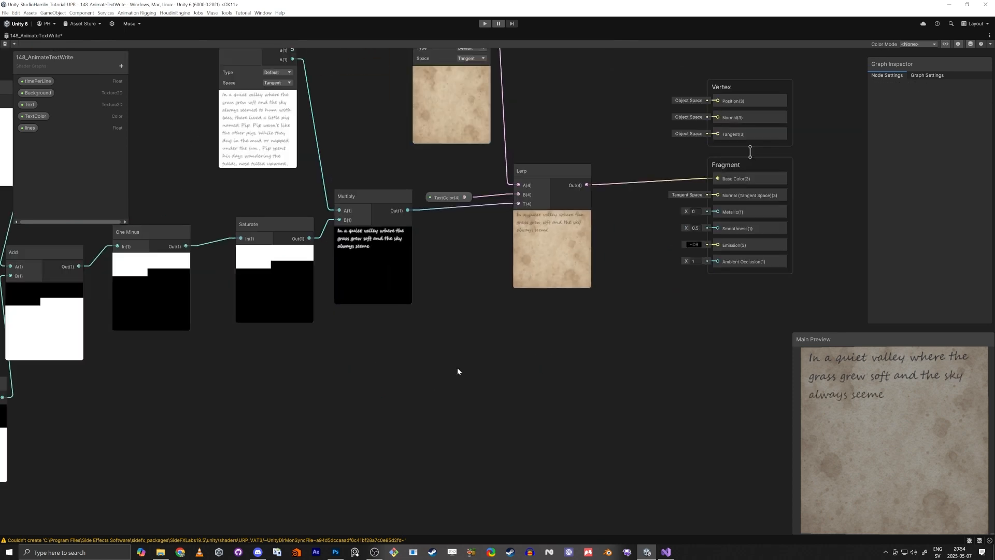
middle_click_drag(469, 403, 522, 387)
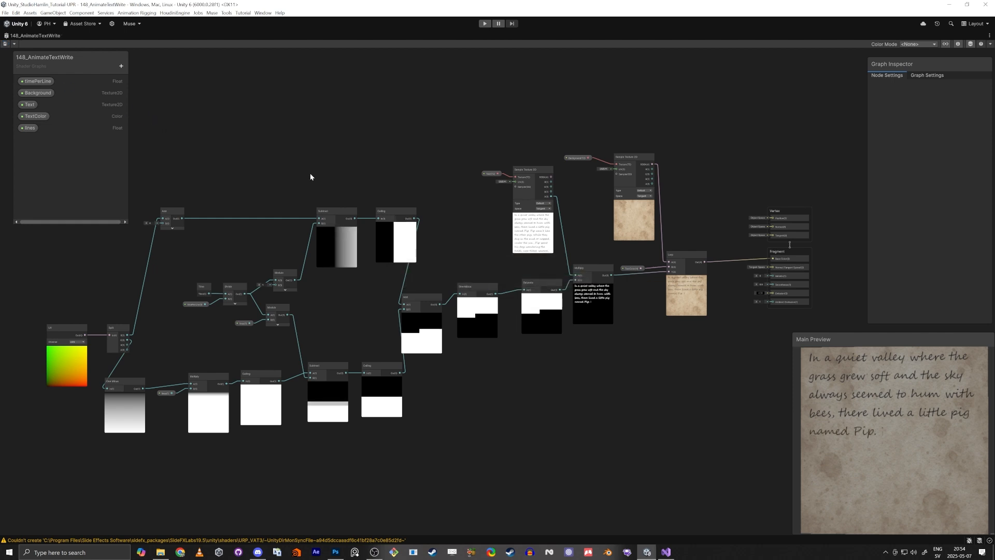
key("shift+space")
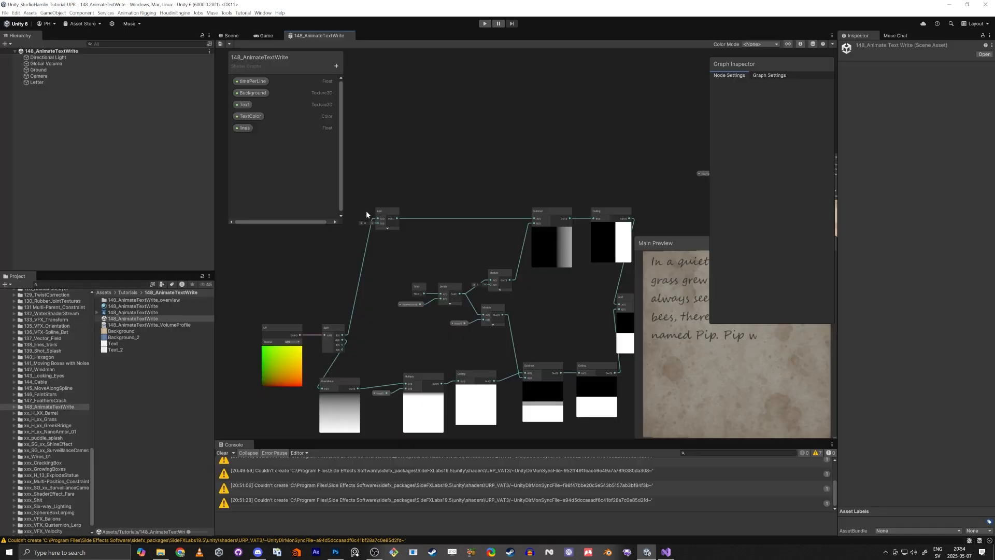
left_click(232, 34)
right_click_drag(543, 314, 565, 306)
key("q")
key("w")
key("s")
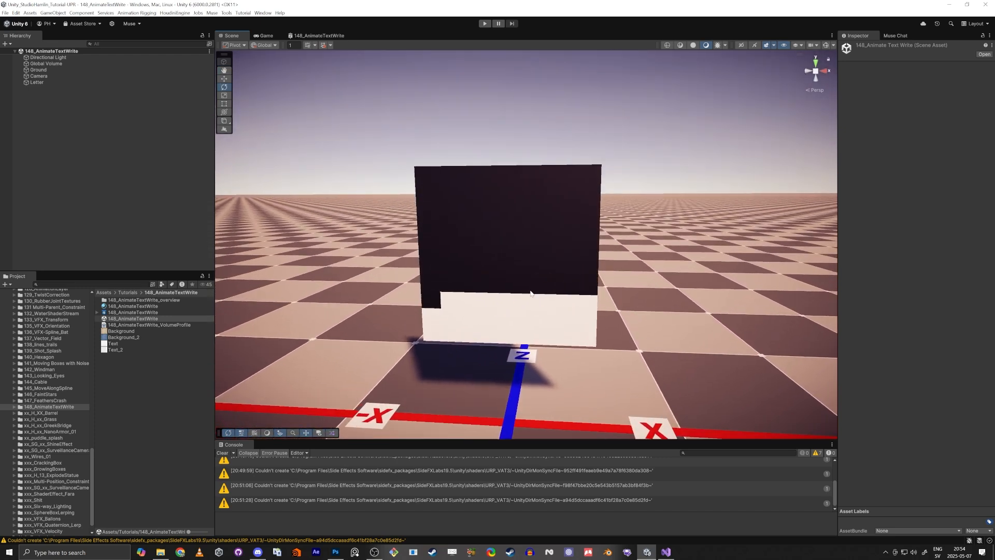
left_click(478, 261)
- Rotate the Letter plane about its facing axis, and set its rotation to X 90, Y 0, Z 180
key("e")
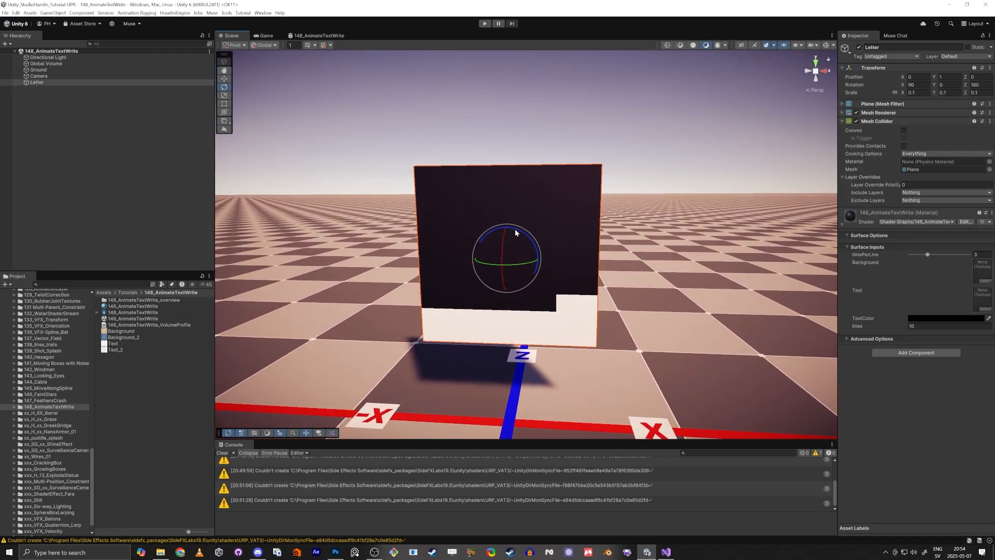
left_click_drag(515, 229, 676, 344)
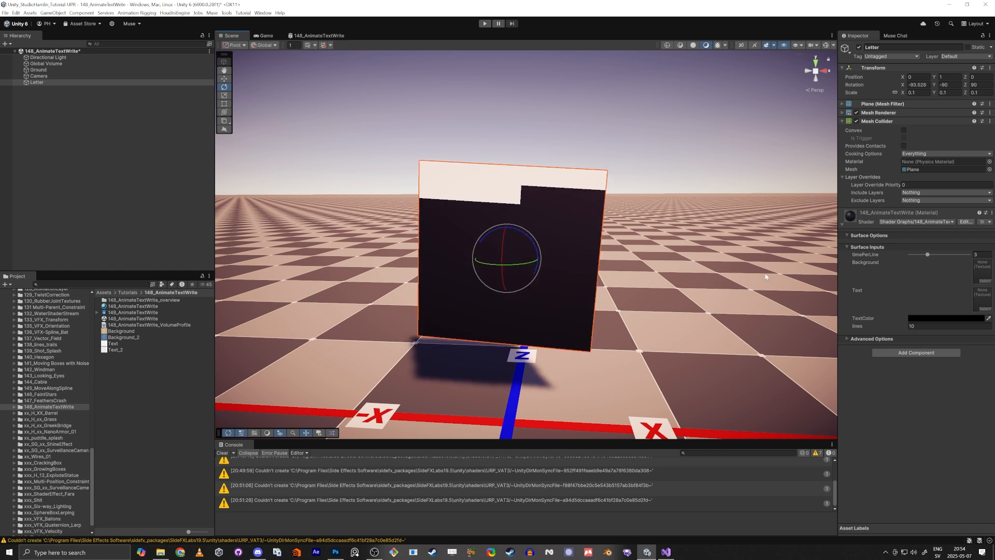
type("90")
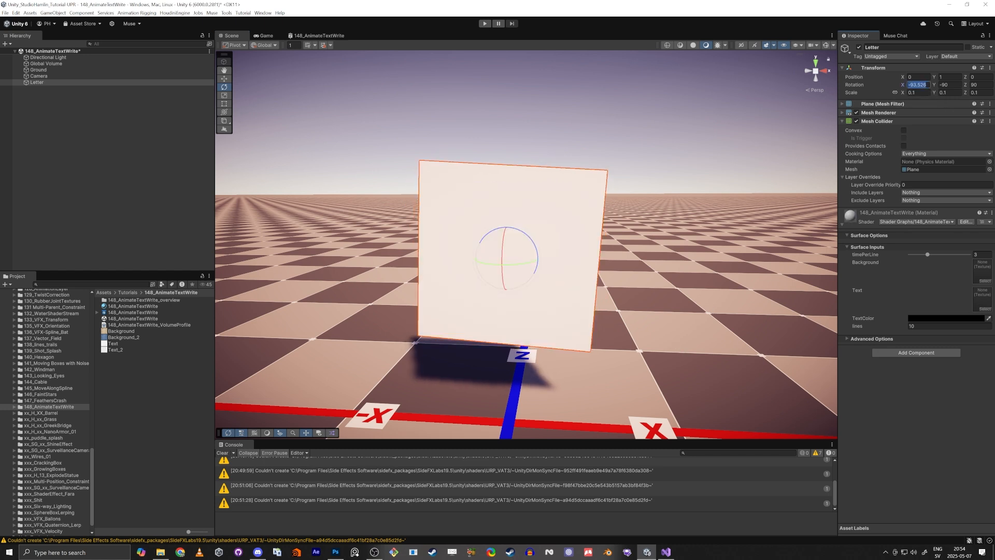
key("Tab")
type("0")
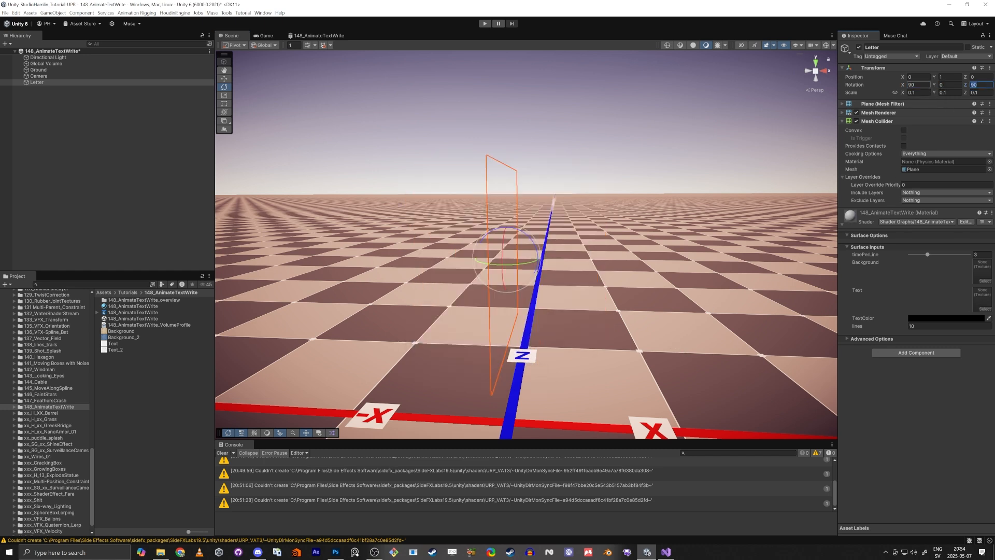
type("180")
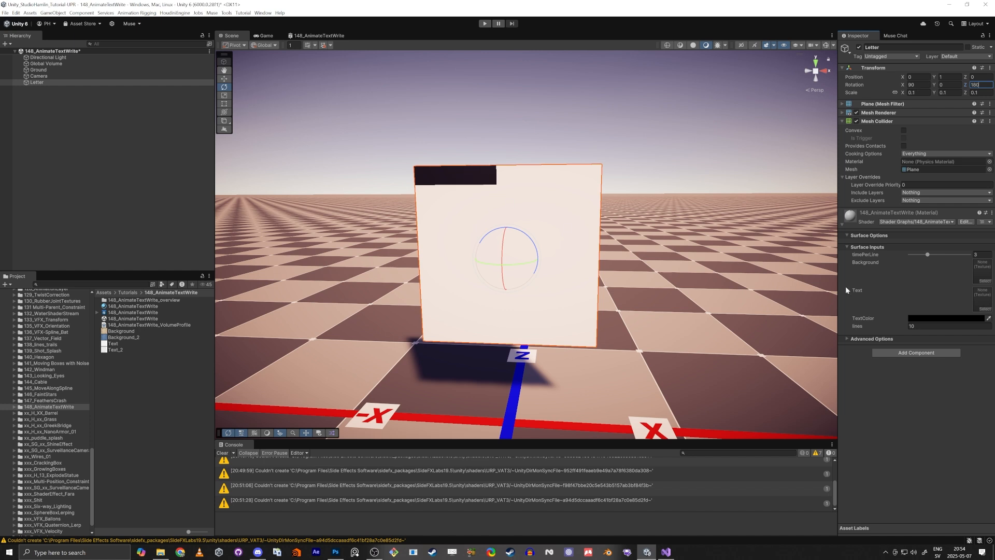
left_click(950, 421)
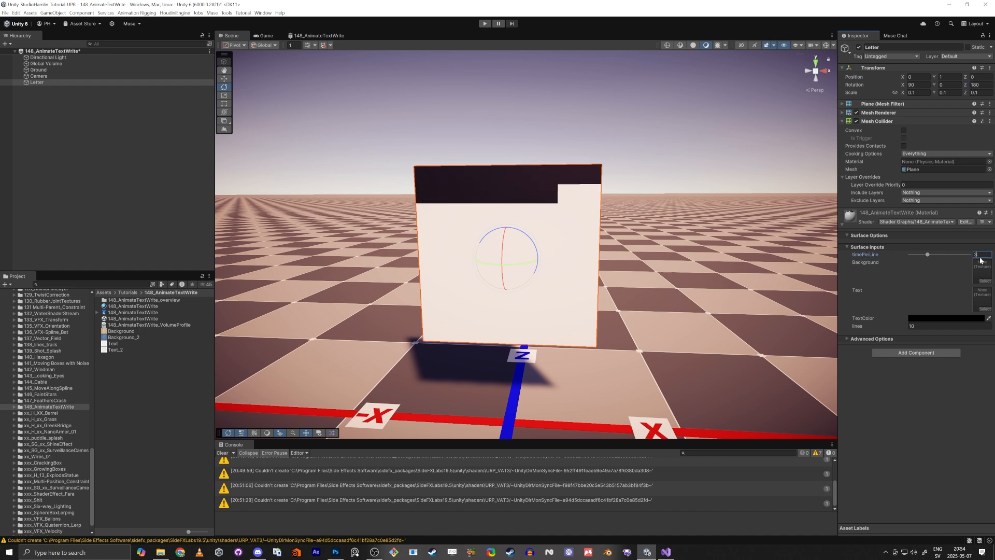
- Set the Letter material's timePerLine to 1 and lines to 2
type("1")
key("Tab")
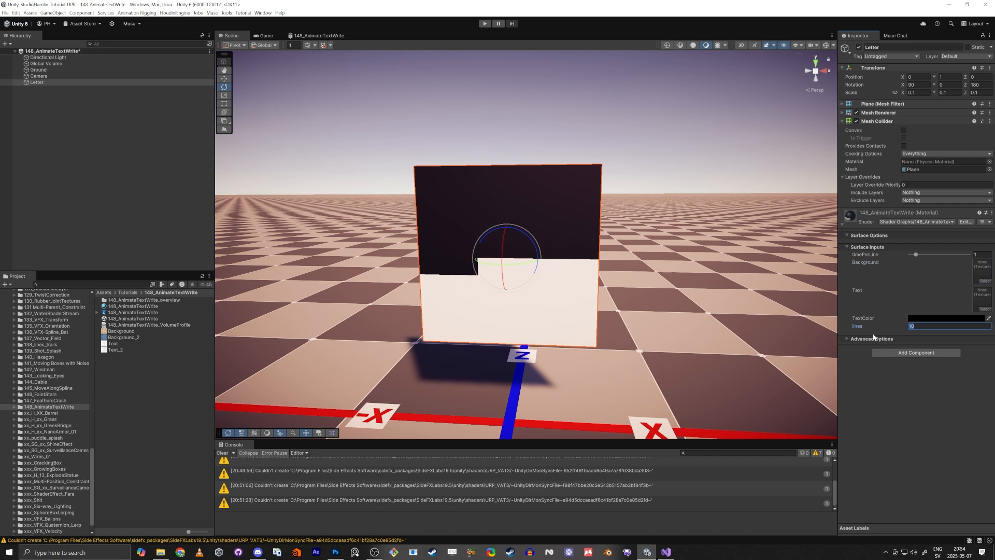
type("2")
key("Return")
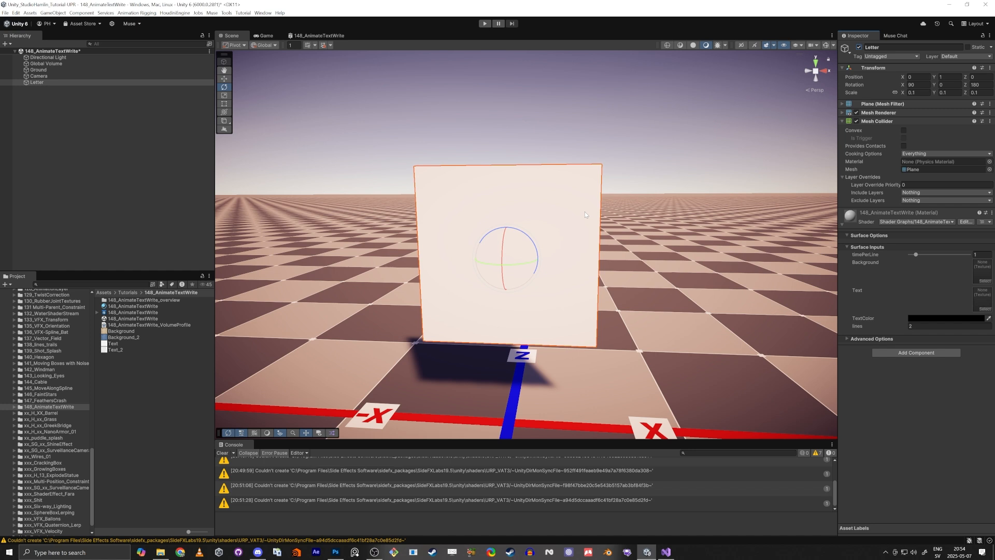
- Return to the shader graph and examine how the Add and One Minus previews change during the line-by-line reveal
left_click(303, 36)
scroll(496, 255, "up", 3)
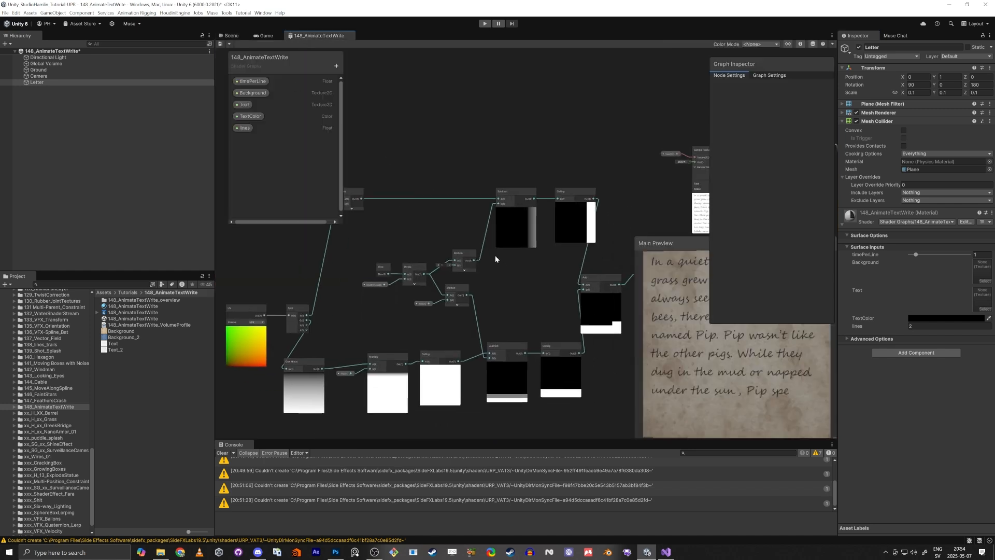
scroll(552, 226, "up", 5)
scroll(530, 254, "down", 2)
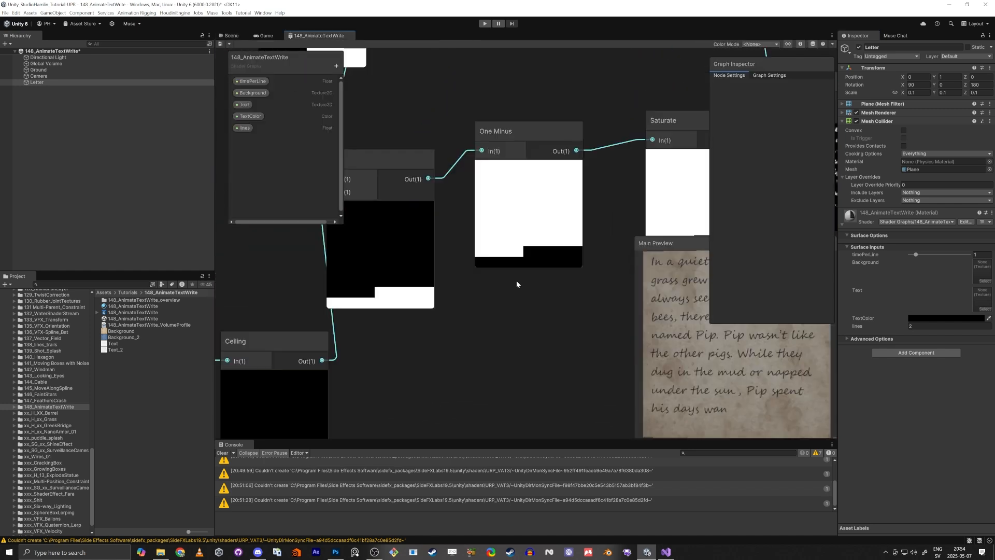
left_click(523, 263)
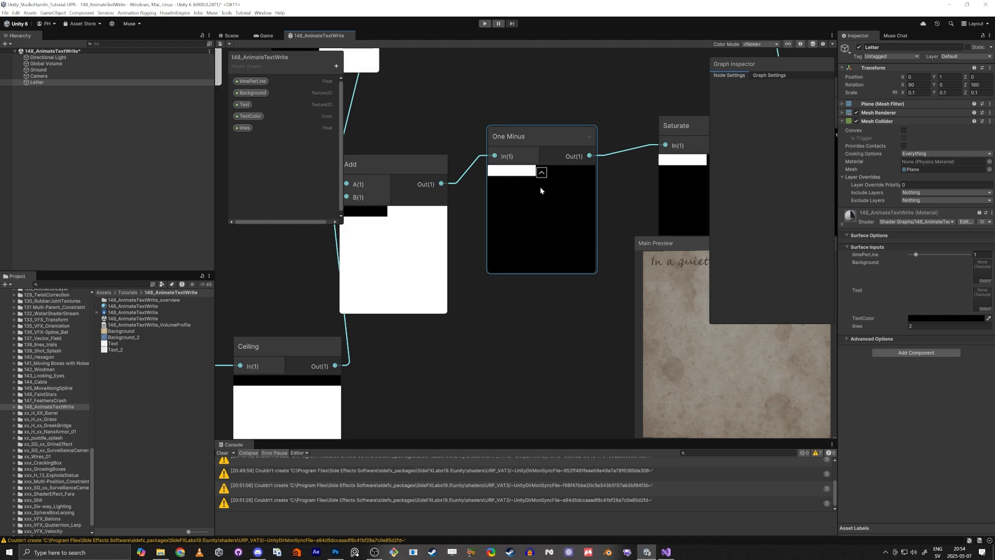
scroll(490, 301, "down", 2)
middle_click_drag(491, 300, 577, 297)
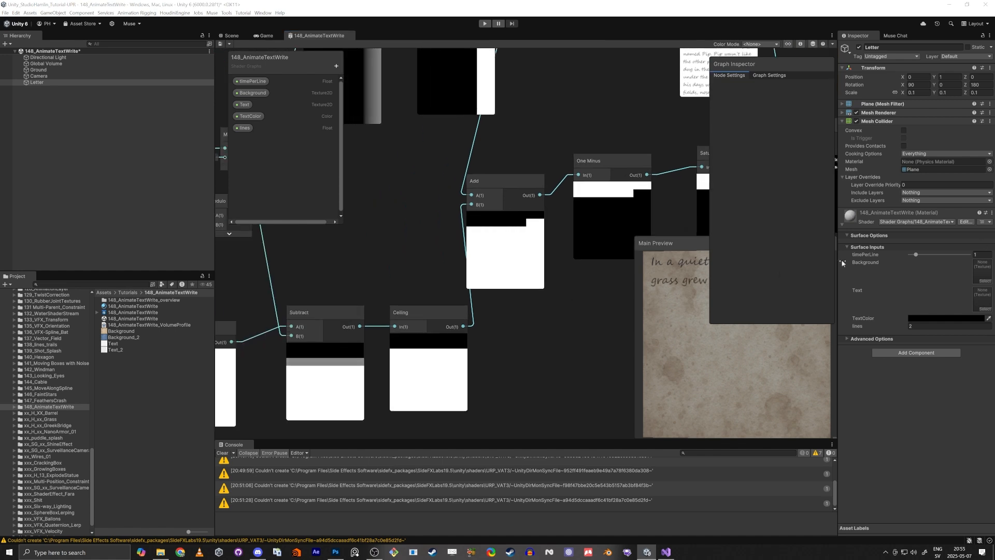
scroll(529, 321, "down", 3)
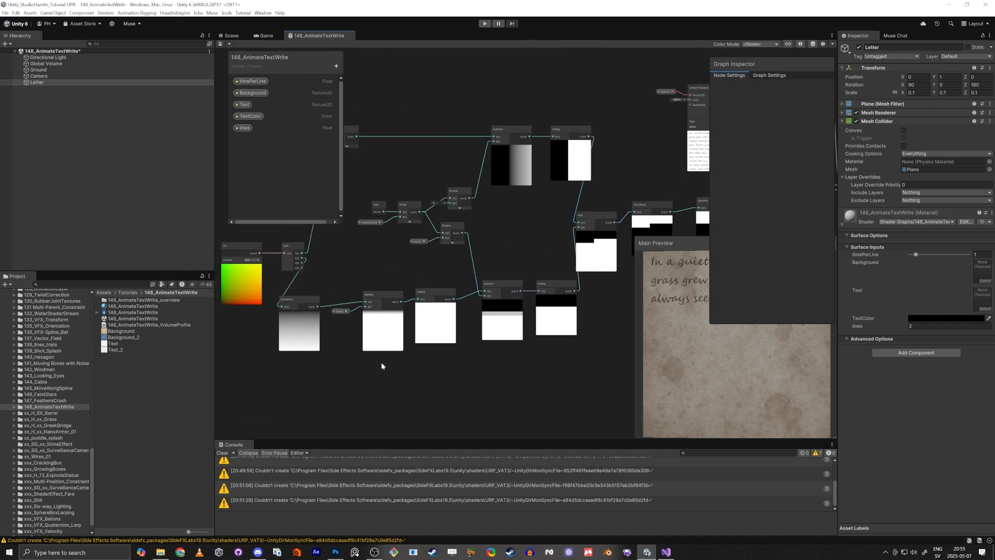
- Move the lower row of line-mask nodes down and inspect the previews of its Subtract and final Ceiling nodes
left_click_drag(306, 406, 547, 353)
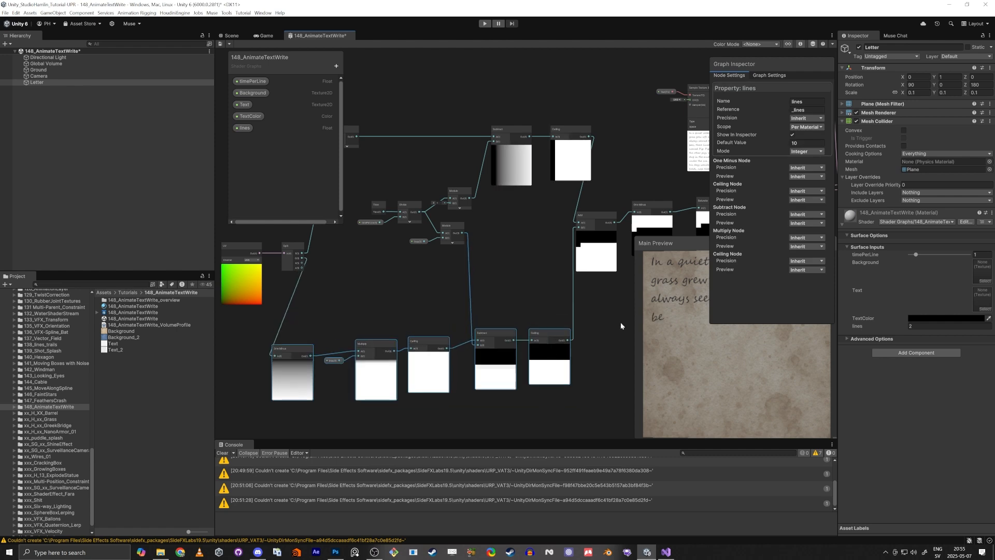
scroll(596, 331, "up", 4)
left_click(544, 280)
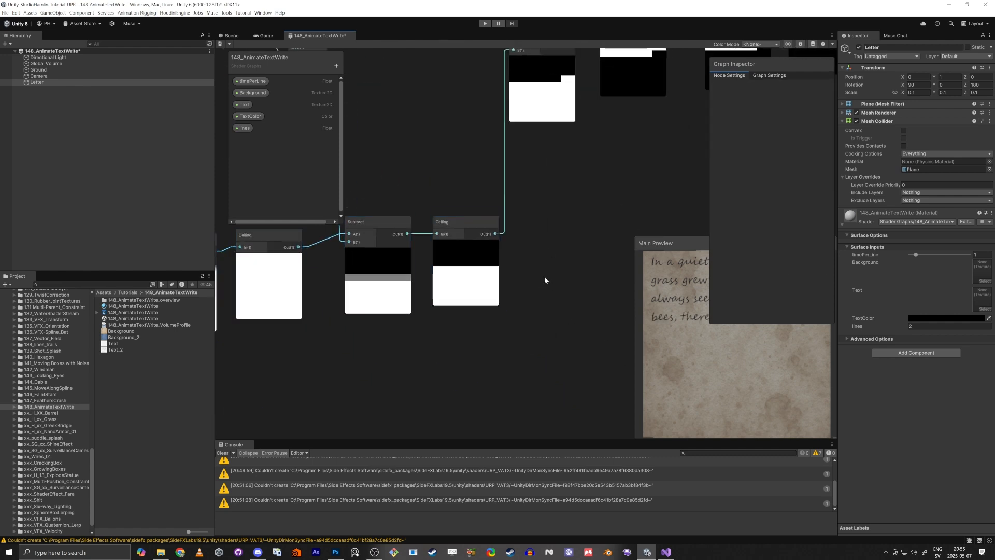
scroll(544, 280, "up", 3)
scroll(518, 284, "down", 3)
left_click(391, 297)
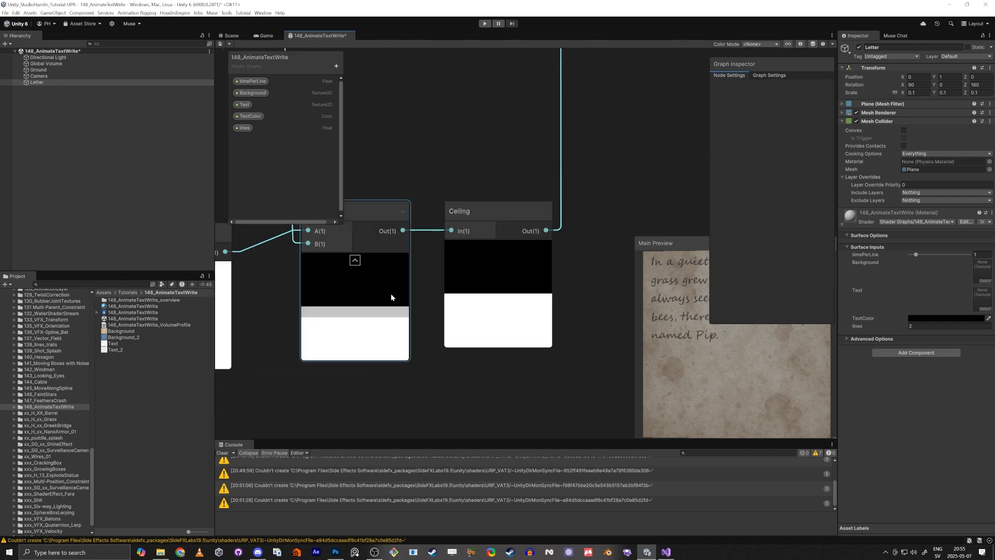
left_click(455, 345)
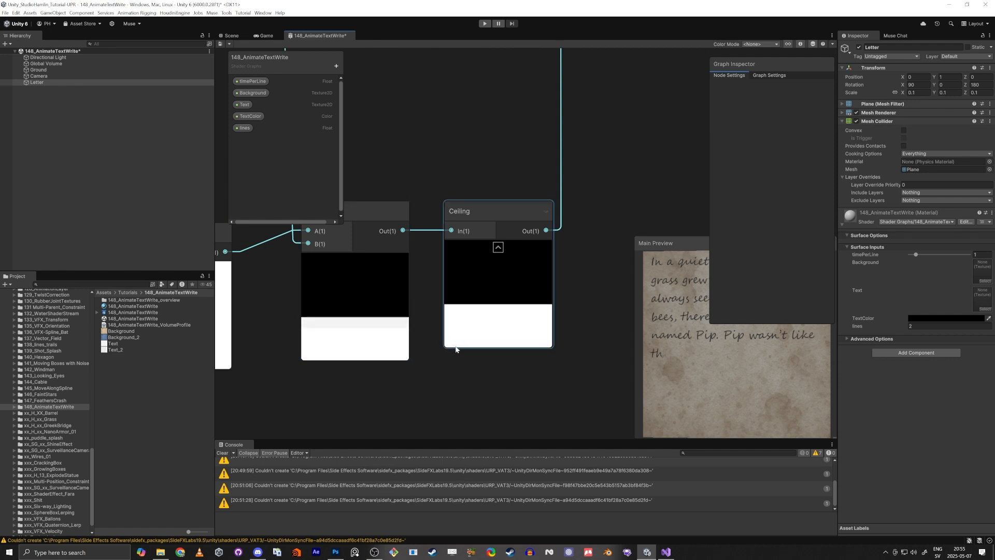
left_click(400, 325)
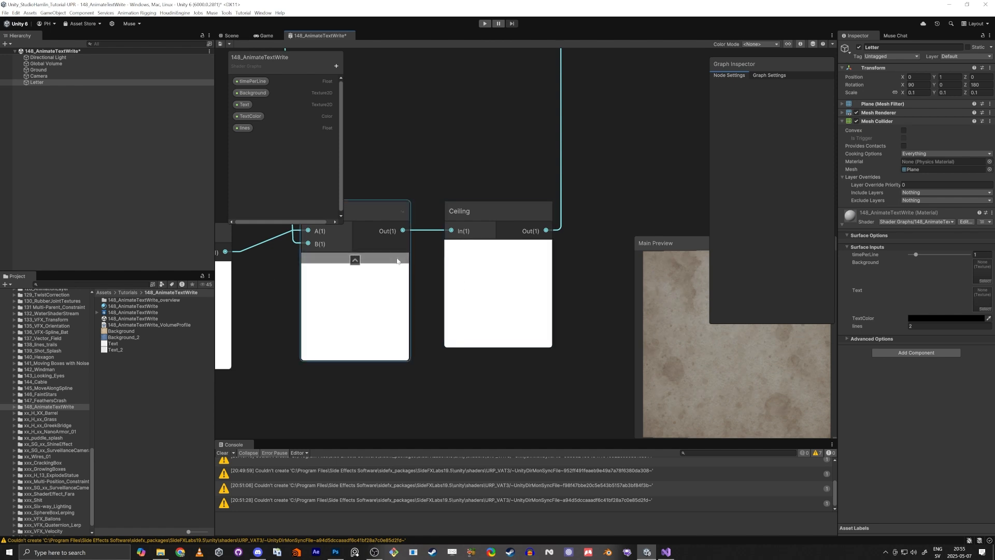
- Insert a Subtract node with a B value of 1 between the lower row's final Ceiling and the Add node's B input
middle_click_drag(621, 254, 482, 334)
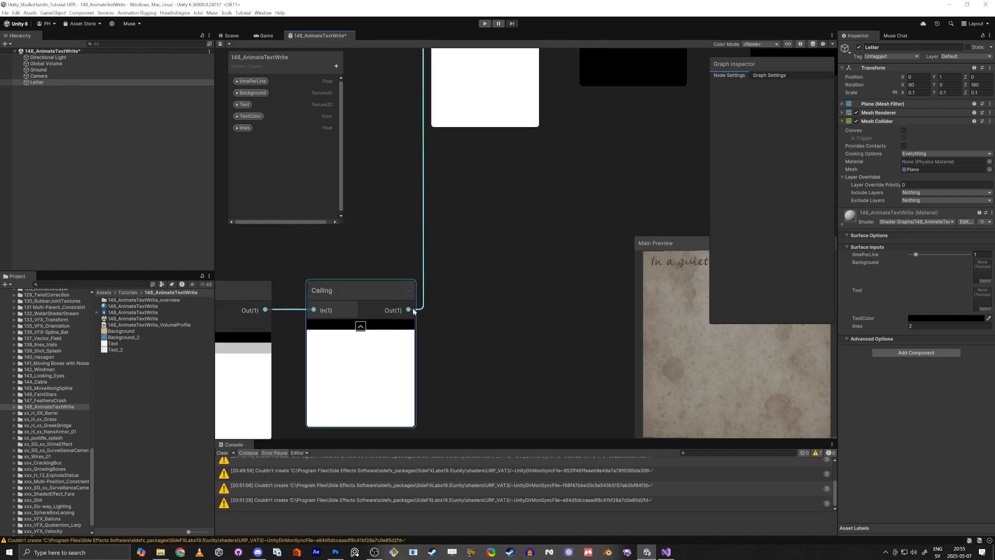
left_click_drag(413, 311, 483, 316)
type("s")
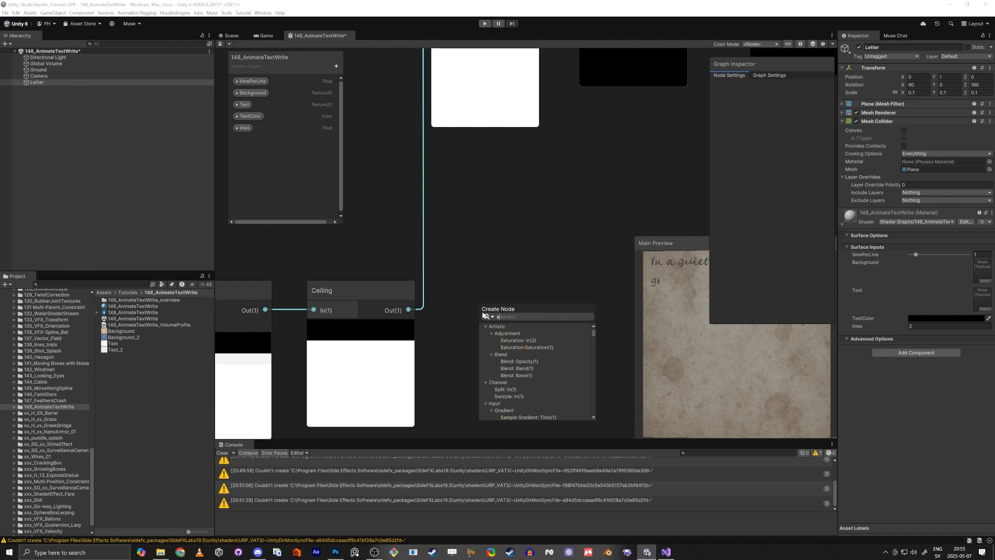
type("ub")
key("Down")
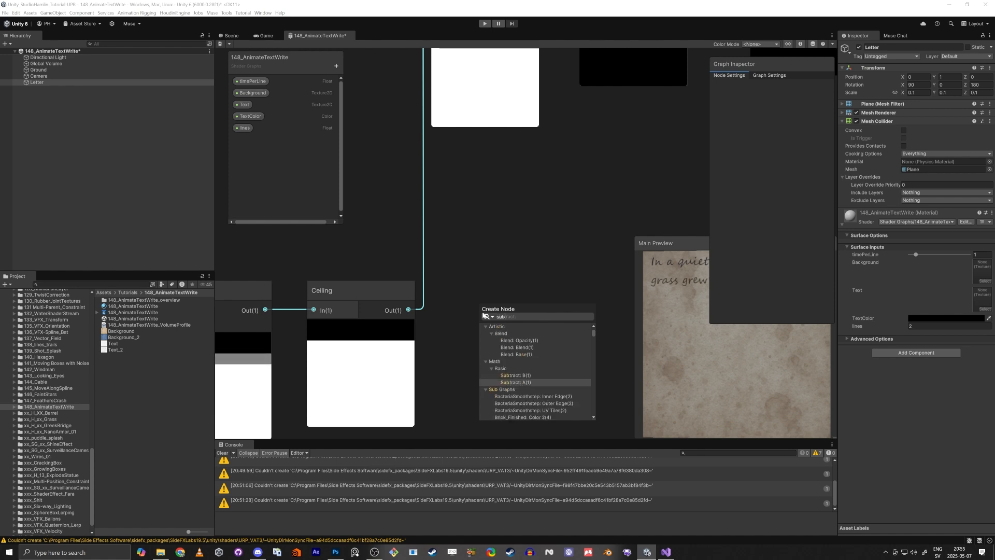
key("Return")
scroll(524, 237, "down", 3)
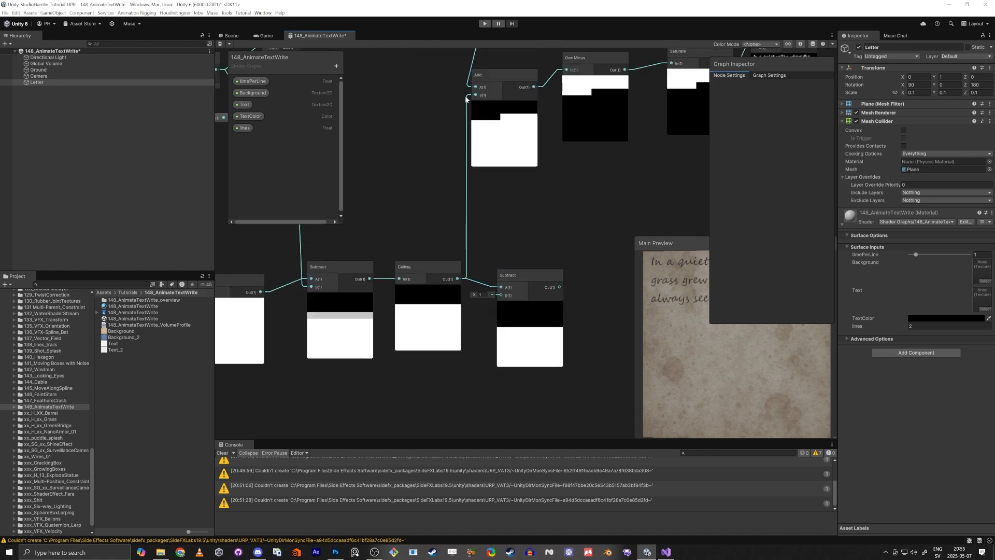
left_click_drag(476, 95, 506, 262)
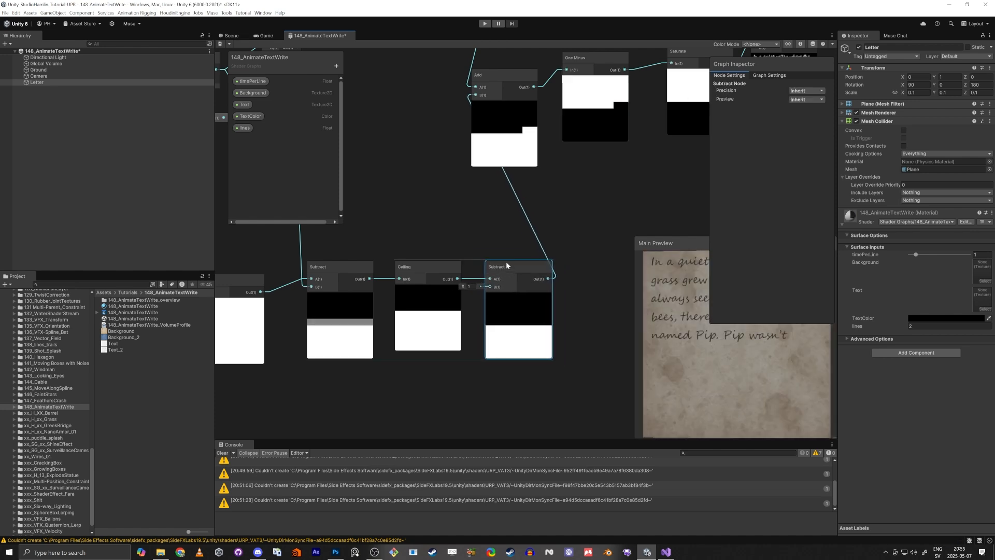
- Check the corrected reveal in the One Minus preview and save the shader graph
middle_click_drag(620, 195, 545, 259)
scroll(533, 232, "up", 2)
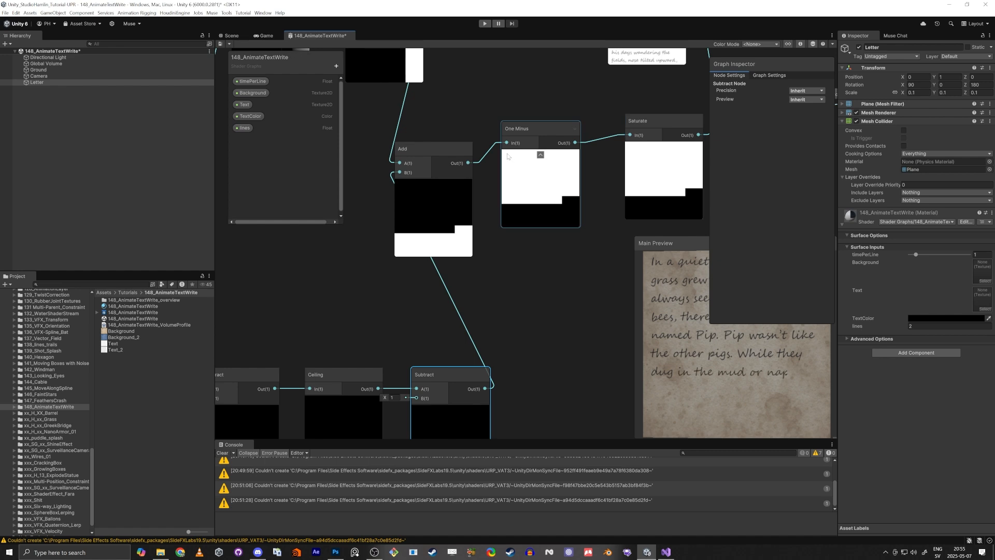
middle_click_drag(551, 275, 553, 255)
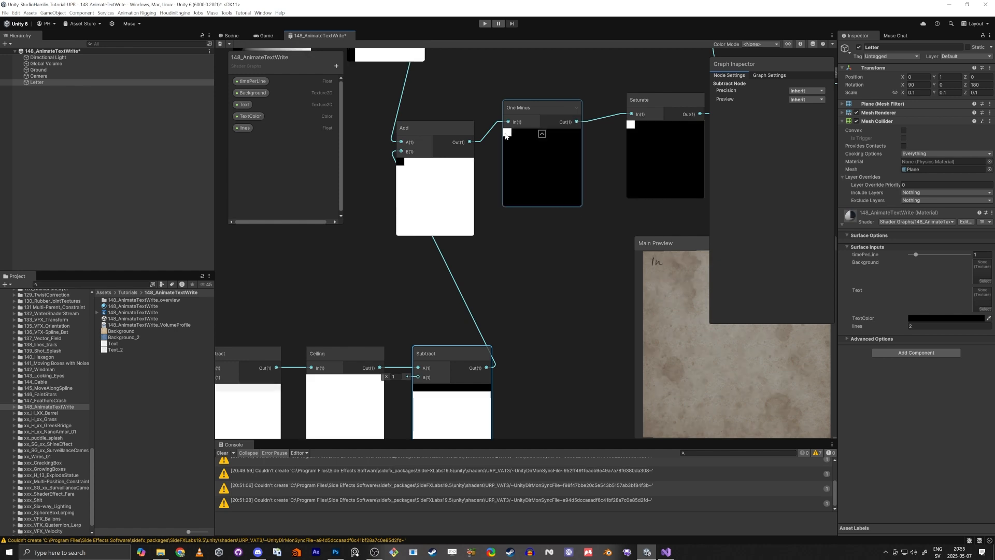
scroll(560, 264, "down", 3)
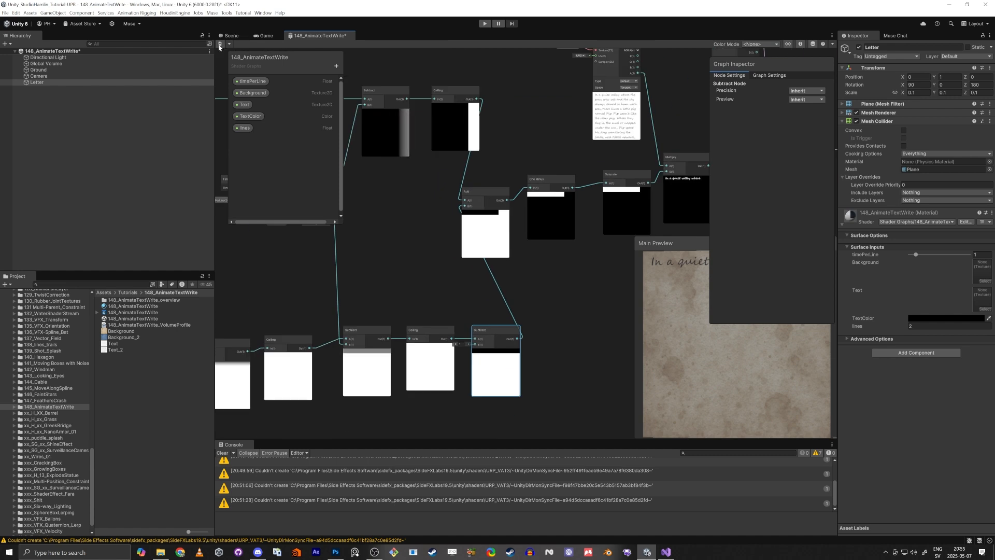
key("ctrl+s")
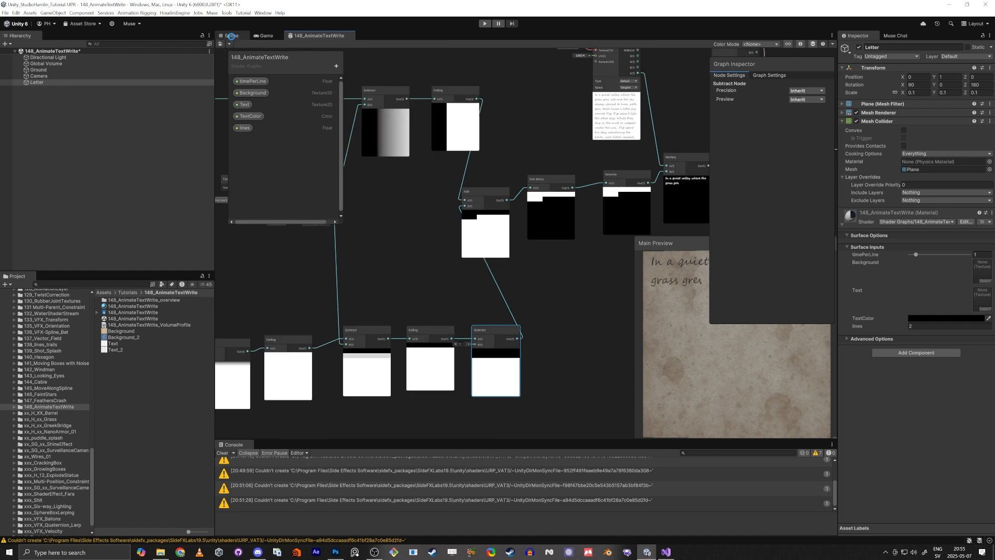
- Return to the Scene view and set the Letter material's lines to 10
left_click(232, 36)
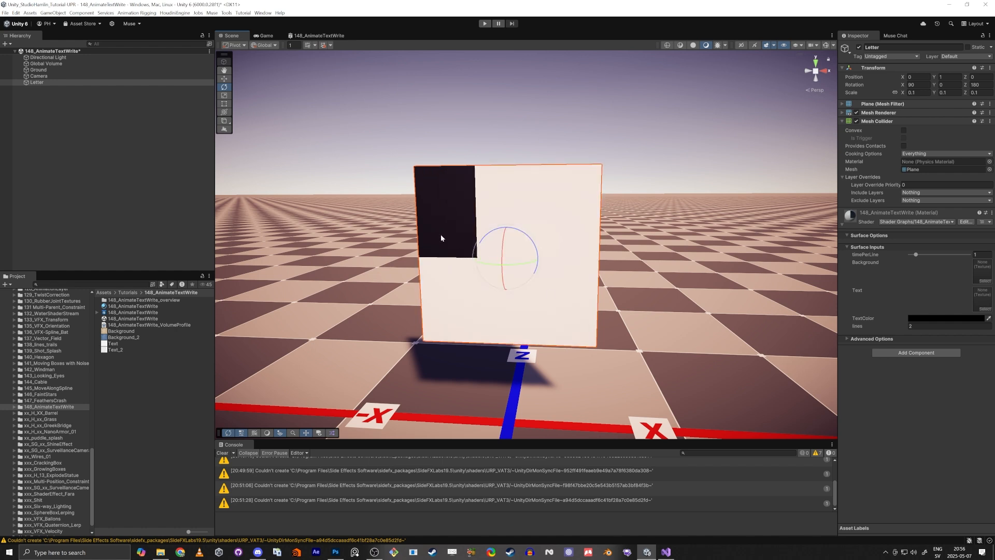
left_click(923, 325)
type("1")
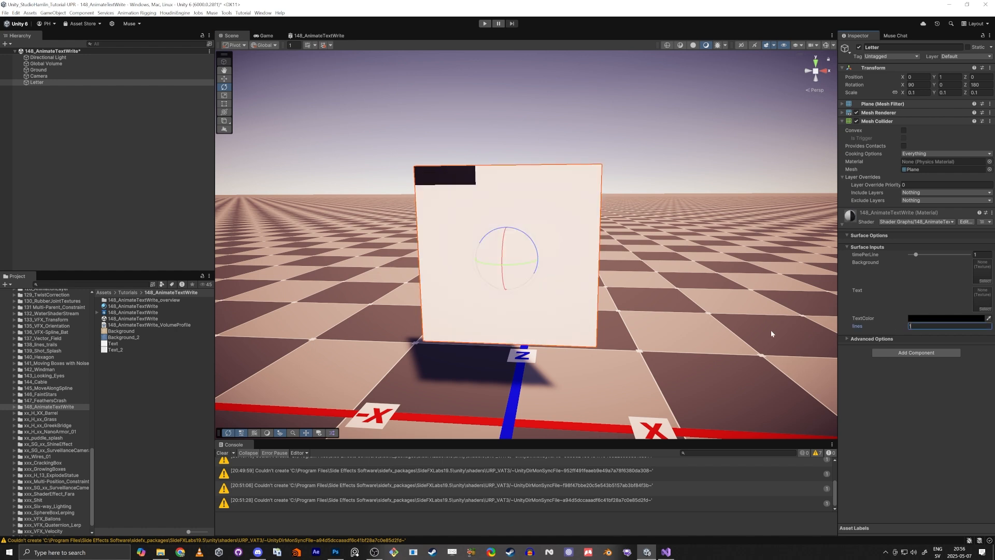
type("0")
key("Return")
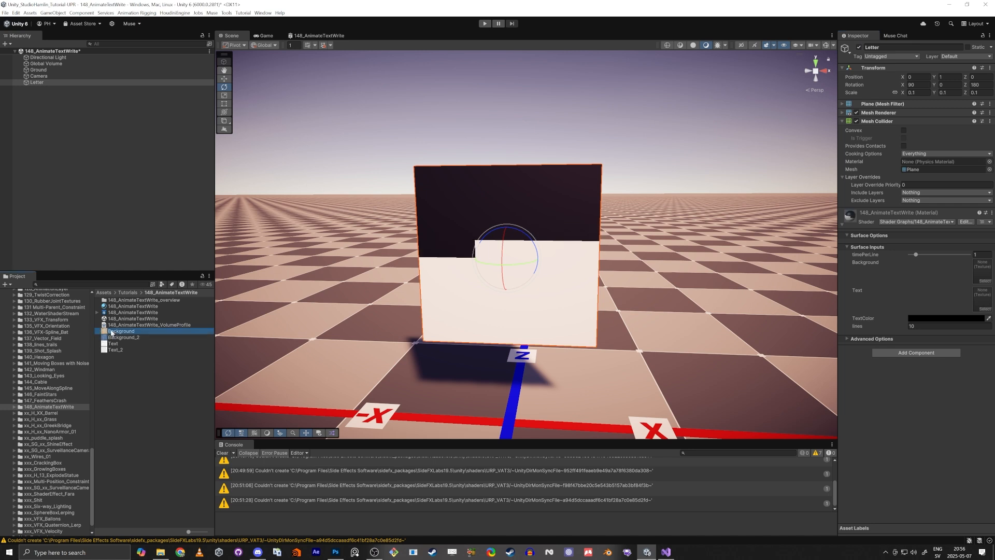
- Assign the Background texture and the handwritten text texture to the Letter material's matching slots, and view the plane up close
left_click_drag(965, 264, 981, 270)
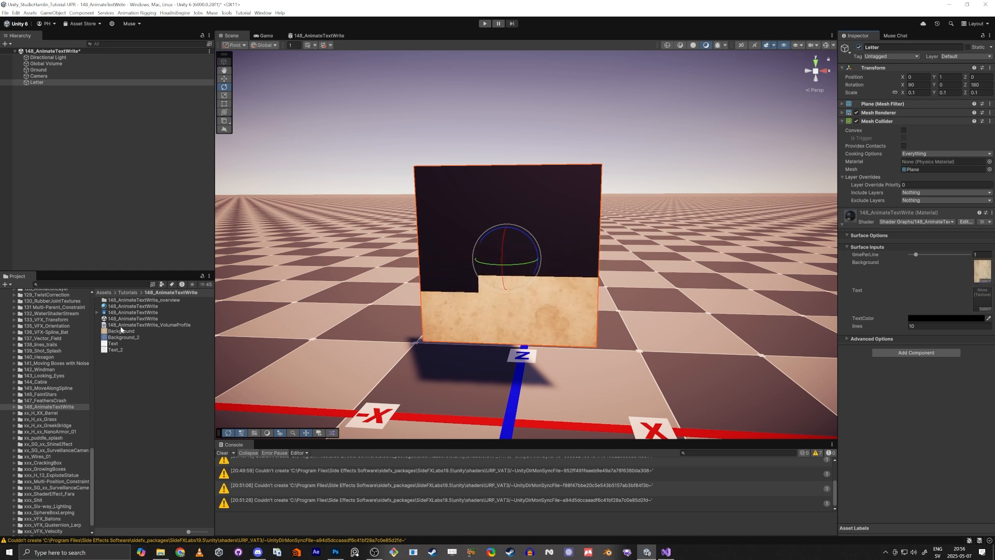
left_click_drag(115, 348, 828, 320)
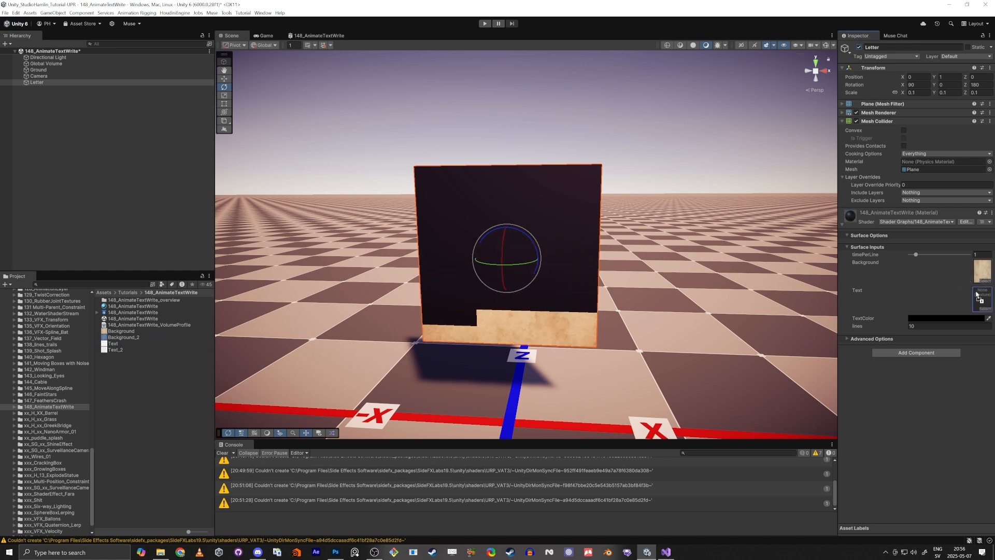
left_click_drag(976, 294, 982, 299)
mouse_move(481, 348)
right_mouse_down()
mouse_move(481, 363)
mouse_move(476, 335)
mouse_move(477, 363)
right_mouse_up()
key("w")
key("s")
key("e")
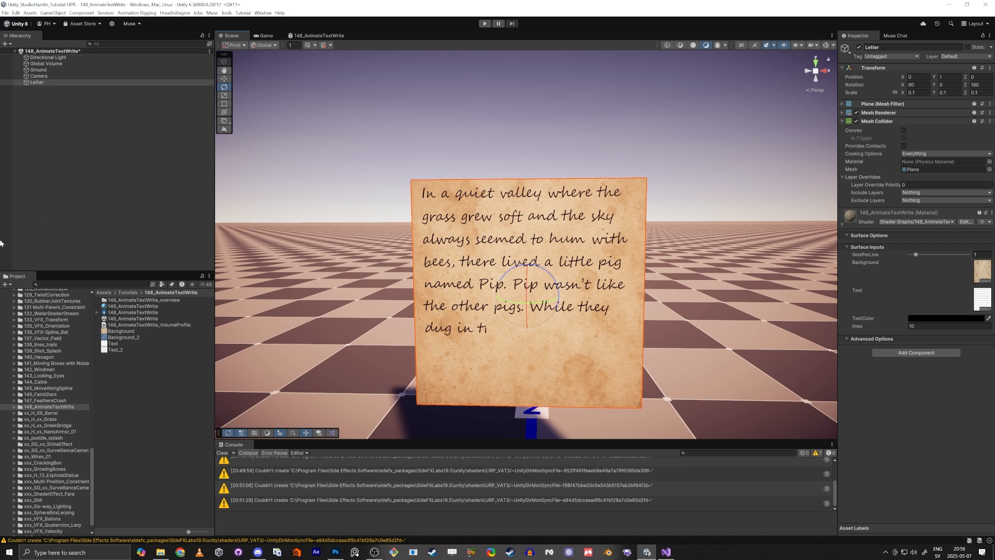
- Add the AnimateTextWrite_148_overview script to the Letter object and assign the 148_AnimateTextWrite material to its Material field
double_click(131, 301)
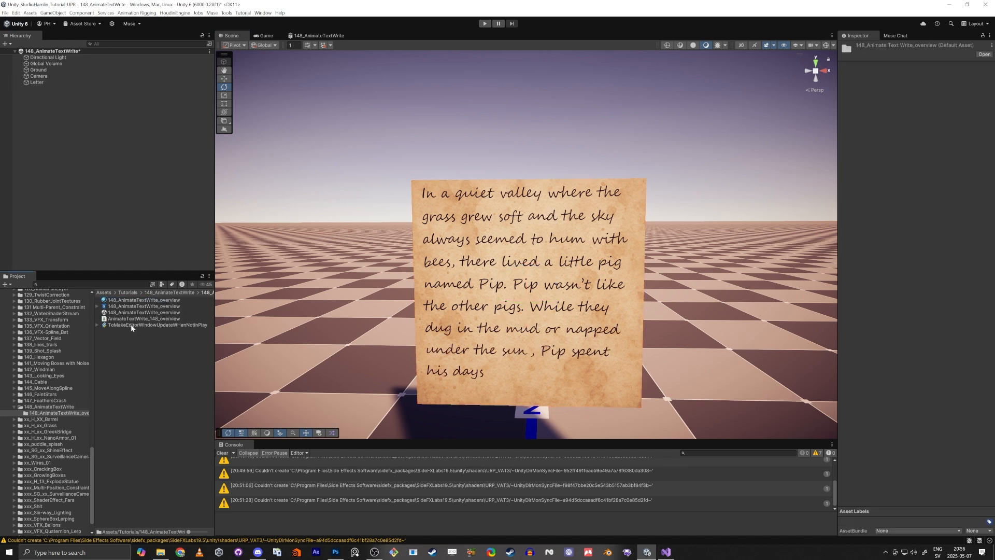
left_click(37, 82)
left_click_drag(110, 320, 907, 381)
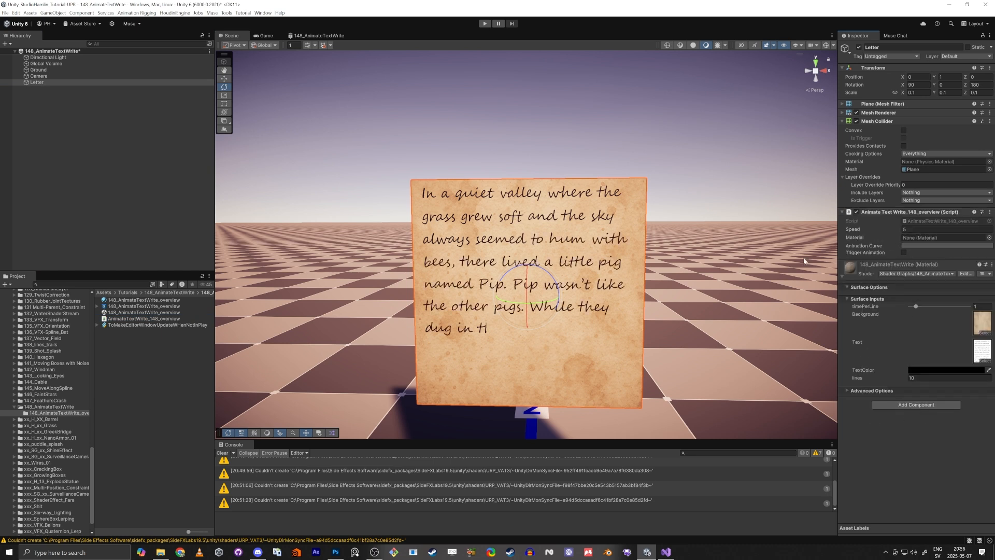
left_click(52, 407)
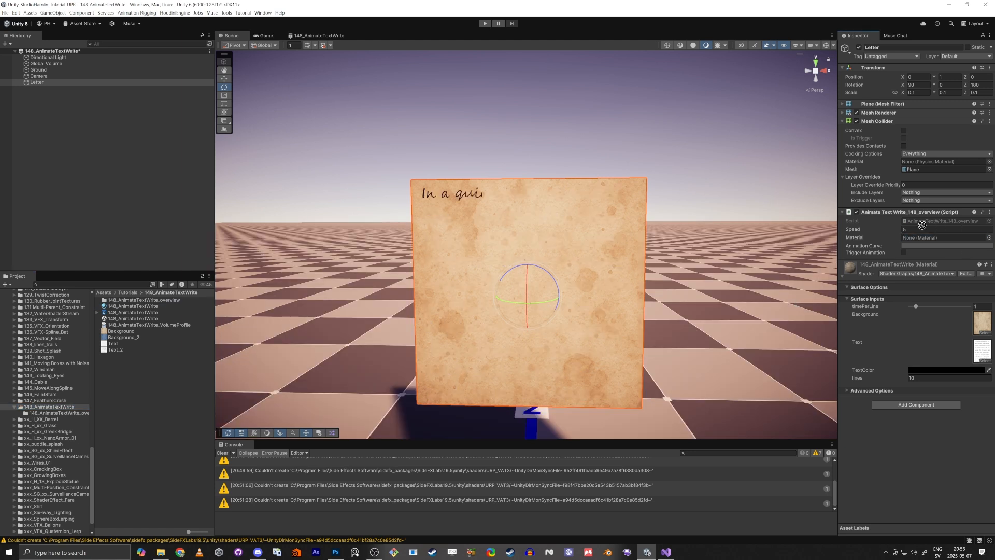
left_click_drag(920, 229, 916, 239)
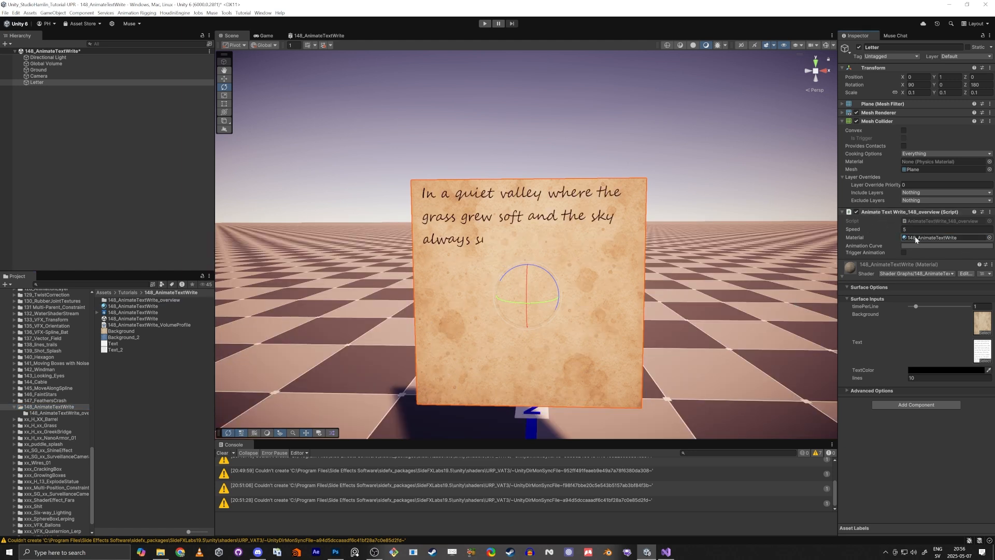
- Set the script's Animation Curve to the straight rising linear preset and start Play mode
left_click(911, 246)
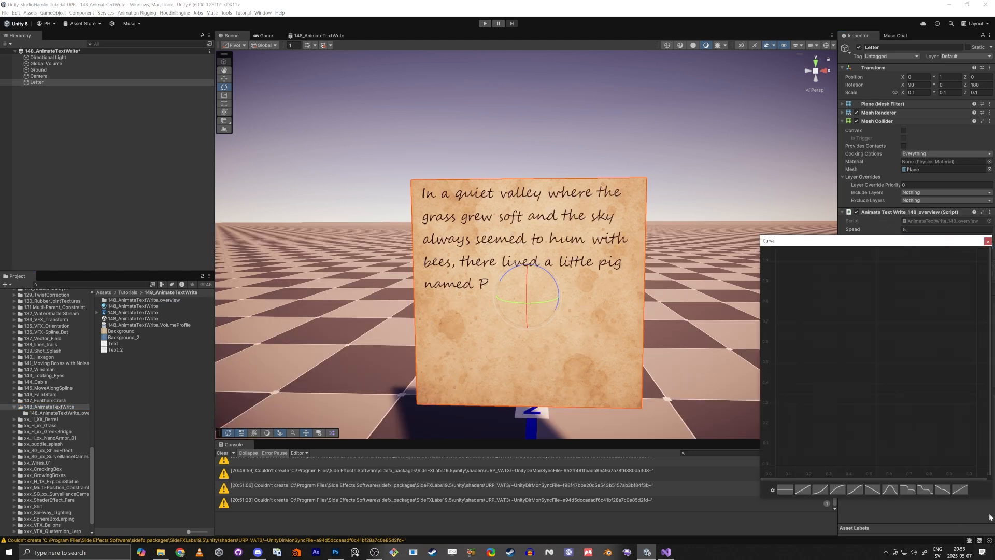
left_click(962, 490)
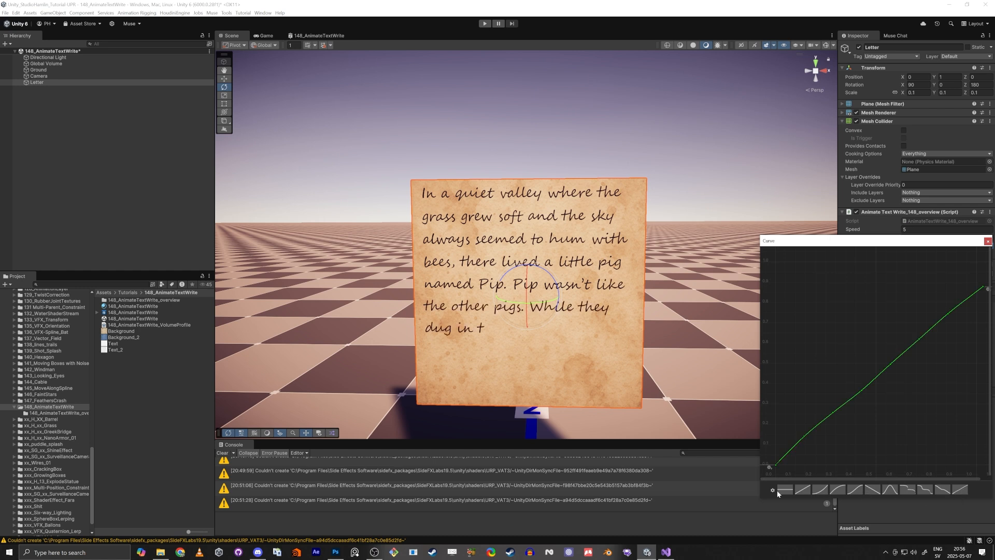
left_click(802, 490)
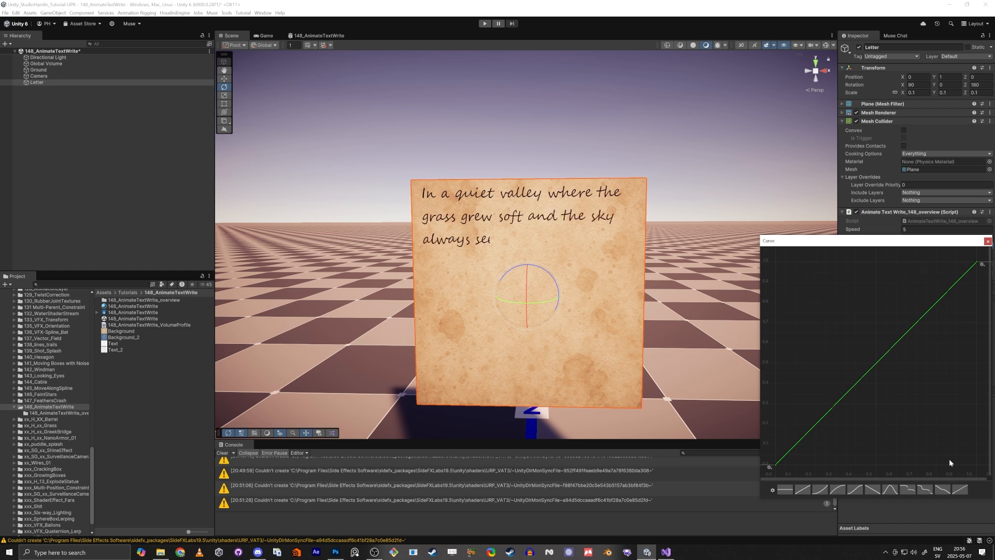
left_click_drag(951, 244, 776, 152)
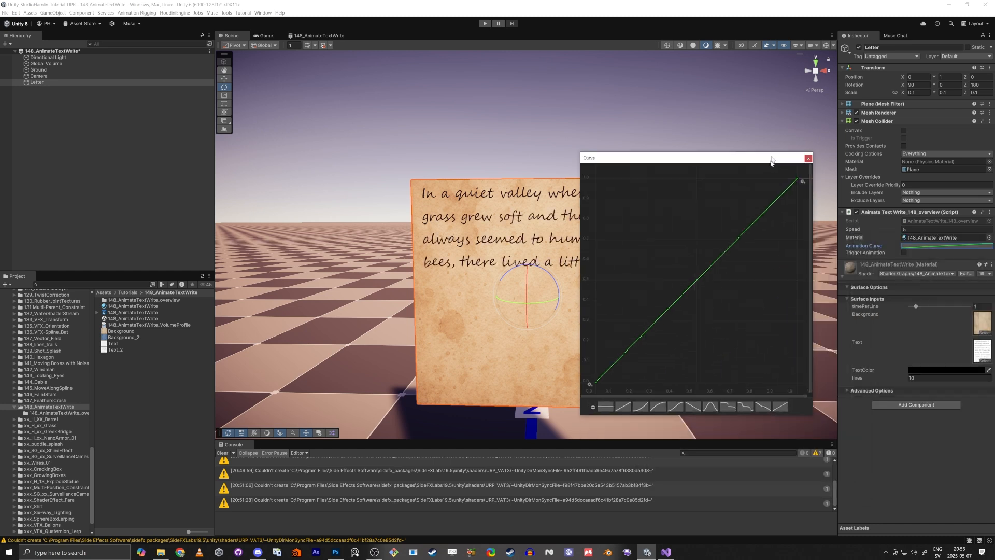
left_click(920, 467)
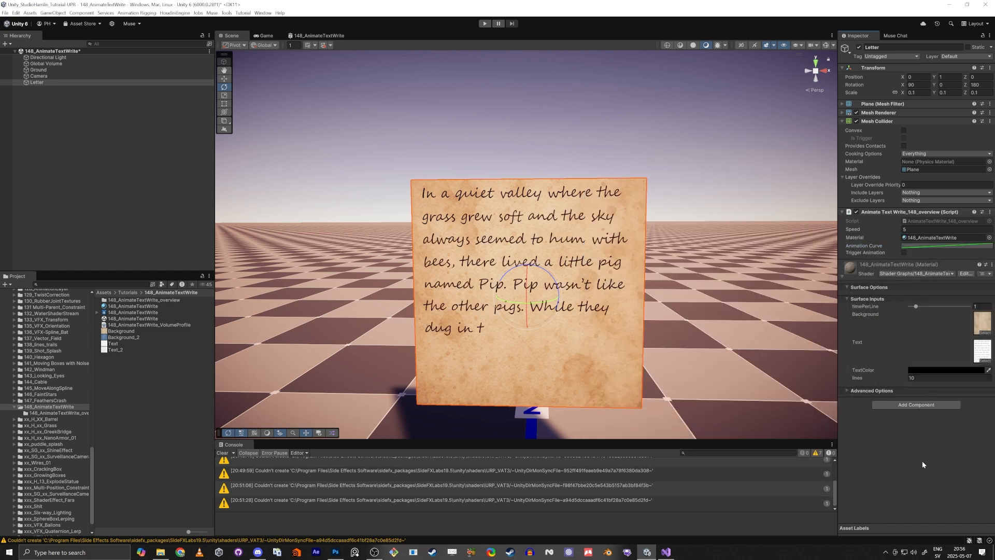
left_click(484, 24)
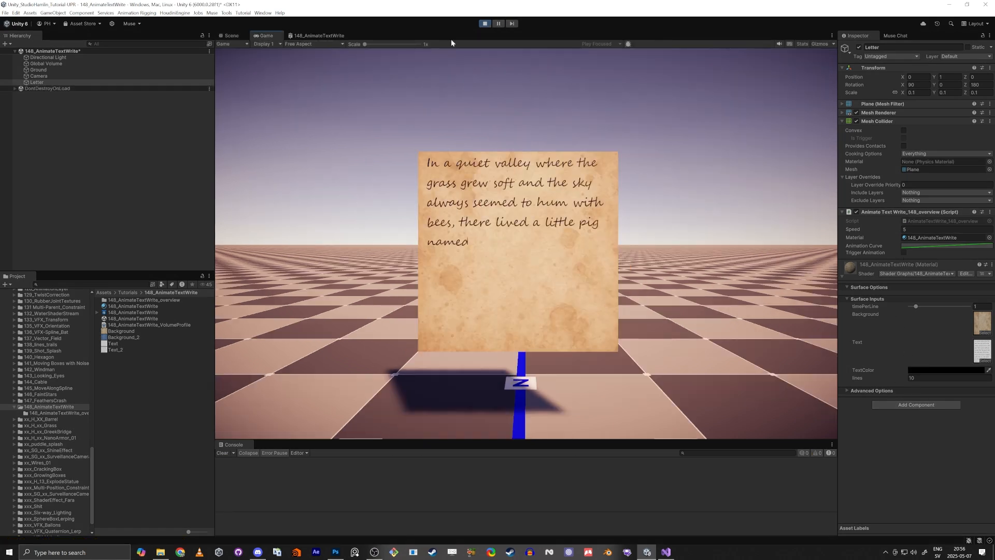
- Stop Play mode and return to the 148_AnimateTextWrite shader graph, bringing the time-based nodes into view
left_click(485, 24)
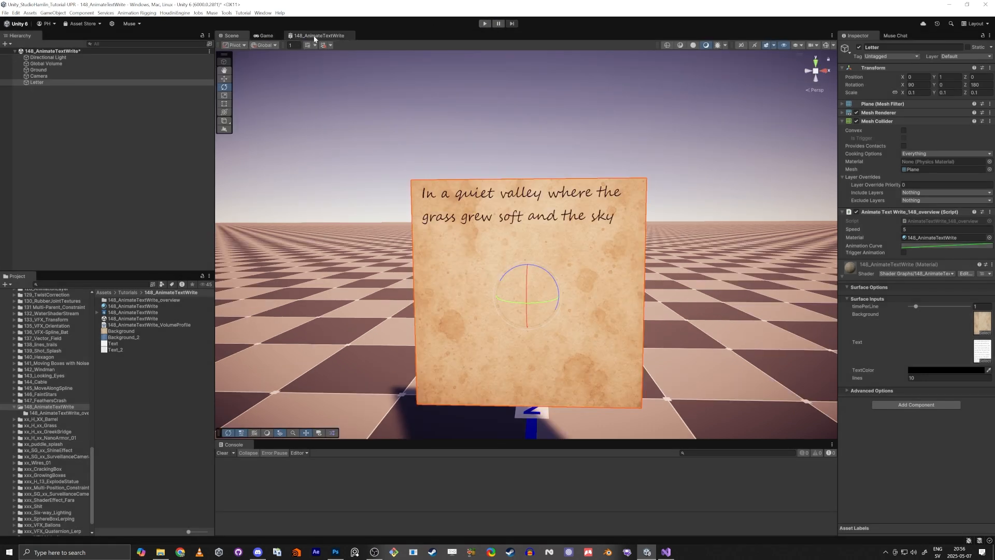
left_click(317, 35)
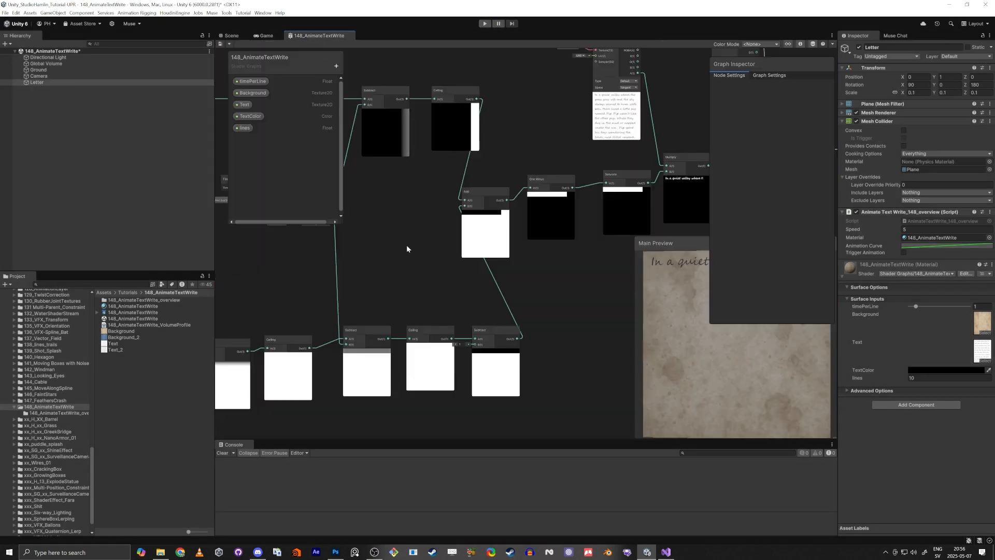
middle_click_drag(407, 249, 580, 272)
scroll(579, 272, "down", 3)
scroll(478, 271, "up", 6)
scroll(420, 275, "down", 3)
- Move the Time, timePerLine, Divide, lines and both Modulo nodes lower in the graph to free space above them
left_click_drag(406, 292, 528, 211)
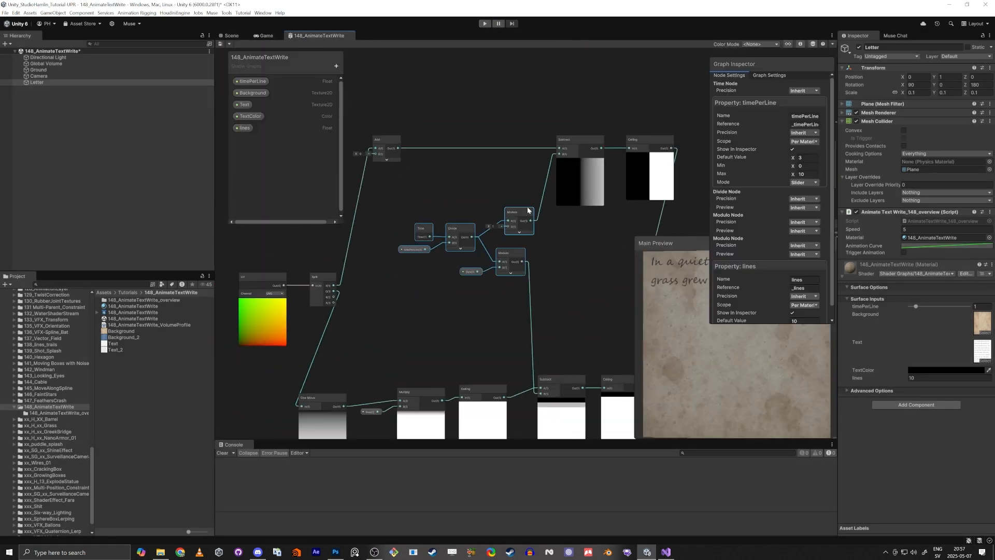
left_click(444, 290)
scroll(408, 289, "up", 2)
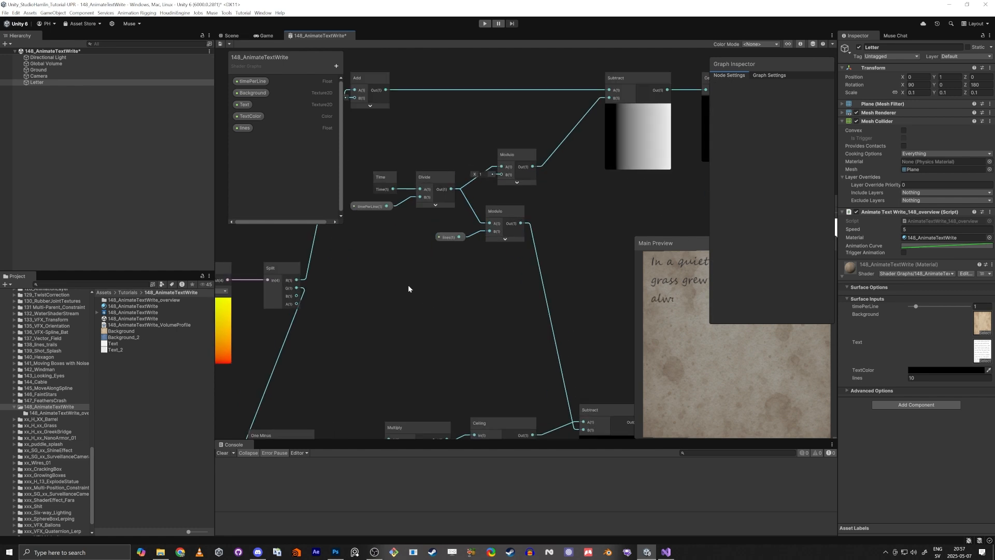
middle_click_drag(408, 285, 438, 305)
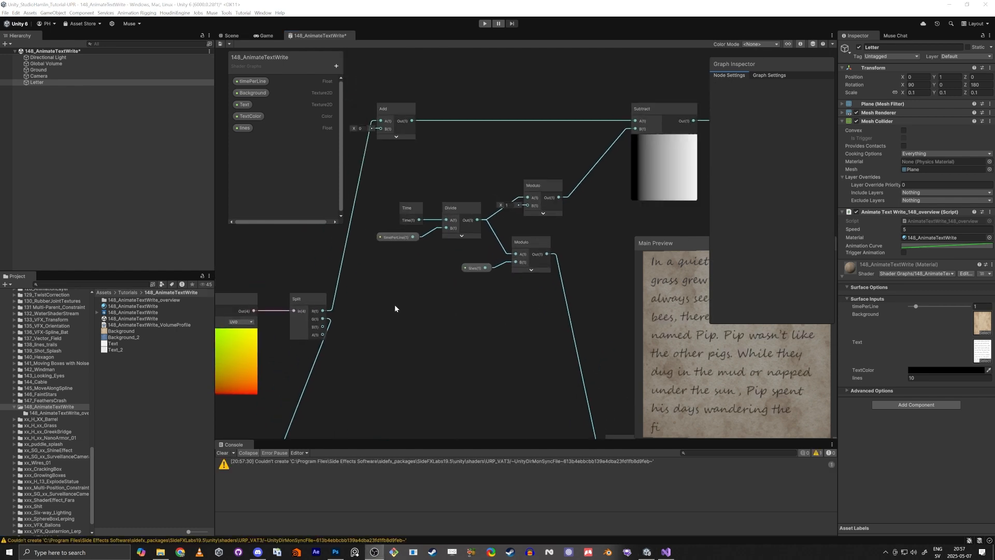
left_click_drag(392, 289, 542, 322)
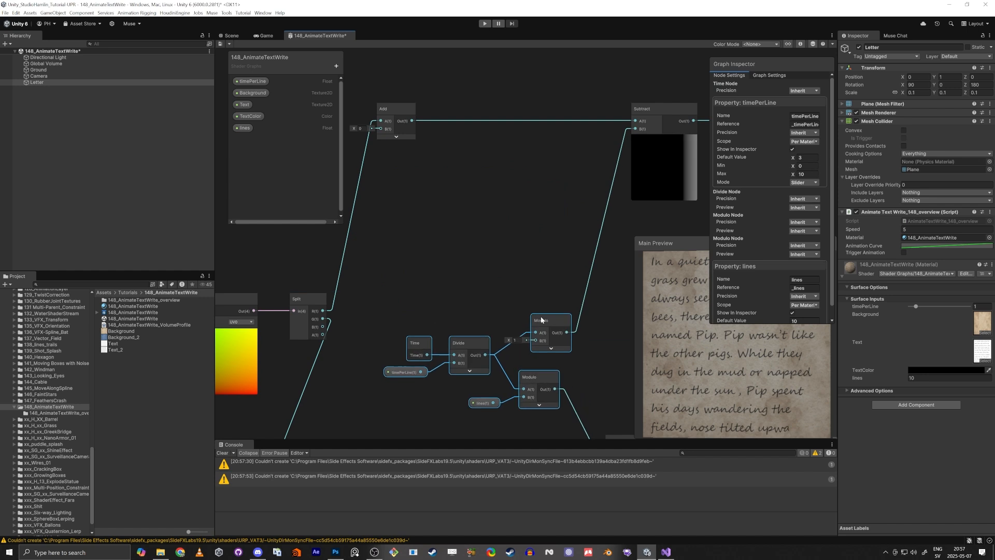
middle_click_drag(449, 367, 421, 316)
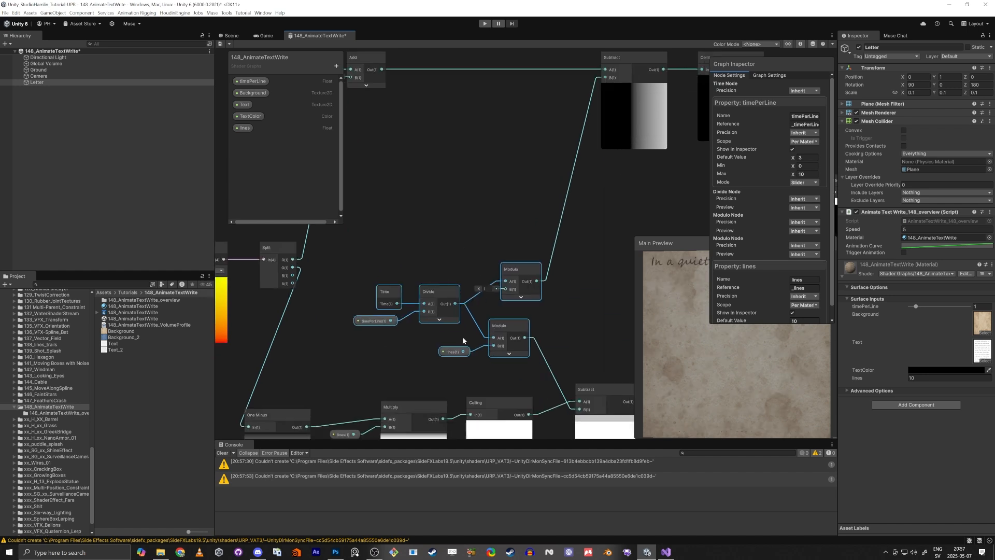
- Add a Float property named progress to the shader graph
left_click(332, 141)
left_click(336, 66)
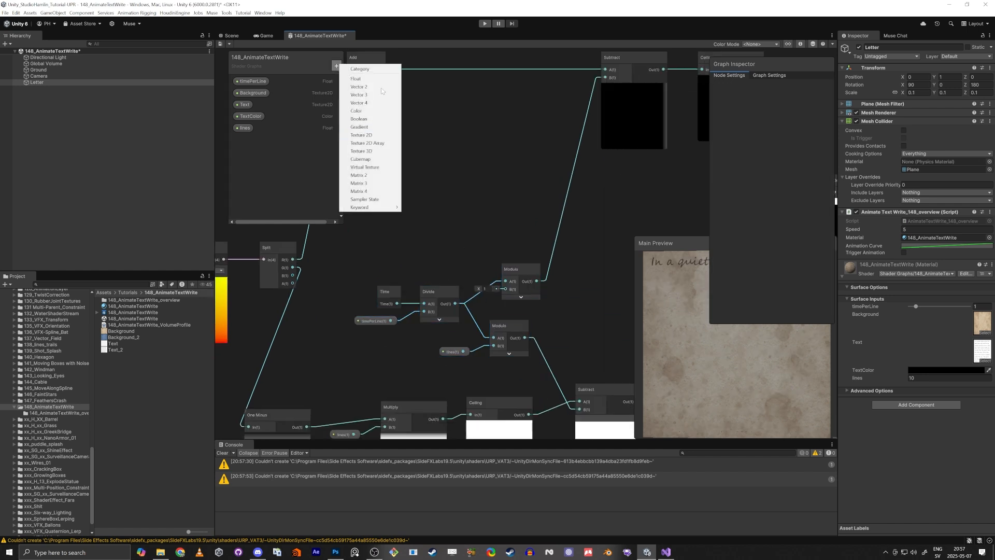
left_click(368, 79)
type("prog")
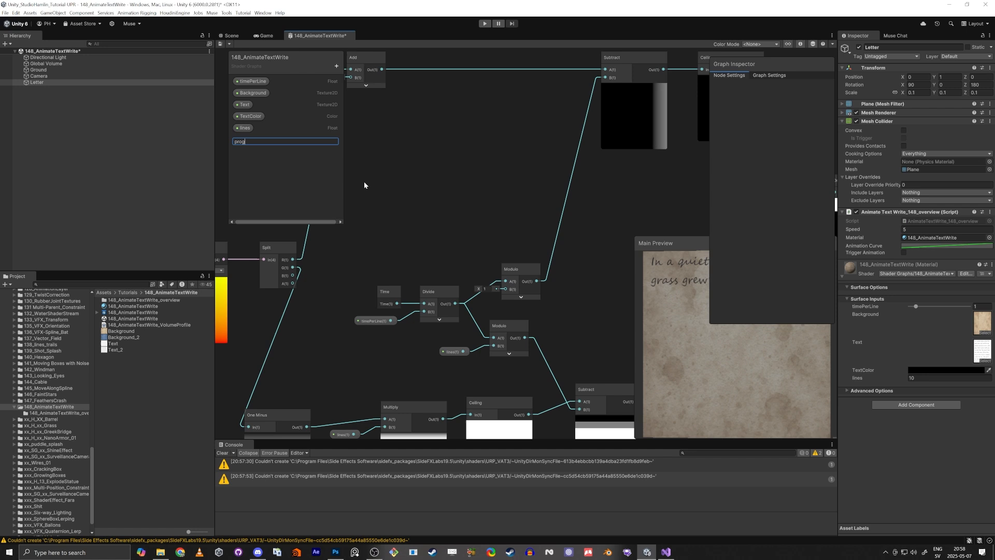
type("ress")
key("Return")
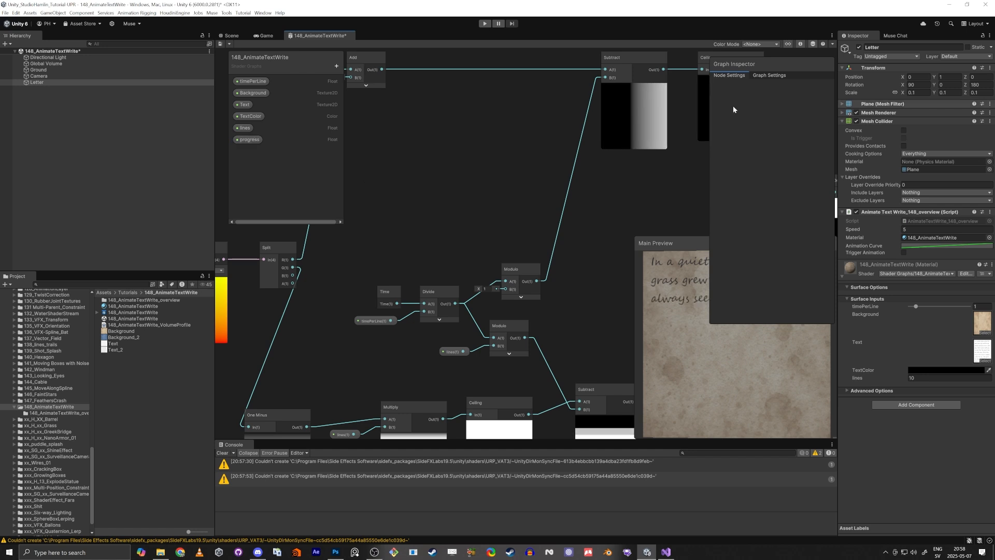
- Maximize the shader graph and set the progress property's mode to Slider
key("shift+space")
middle_click_drag(210, 230, 303, 316)
left_click(34, 140)
left_click(964, 151)
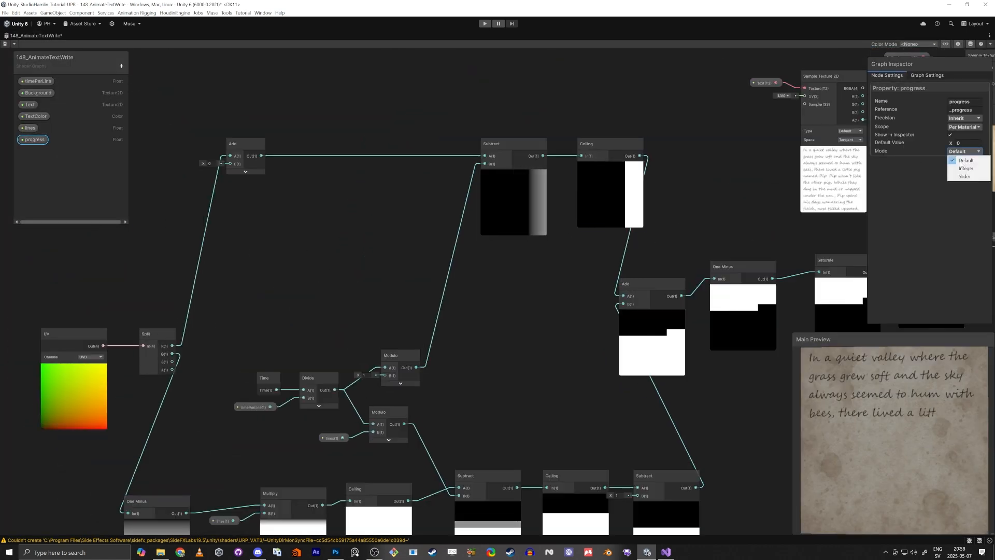
left_click(964, 177)
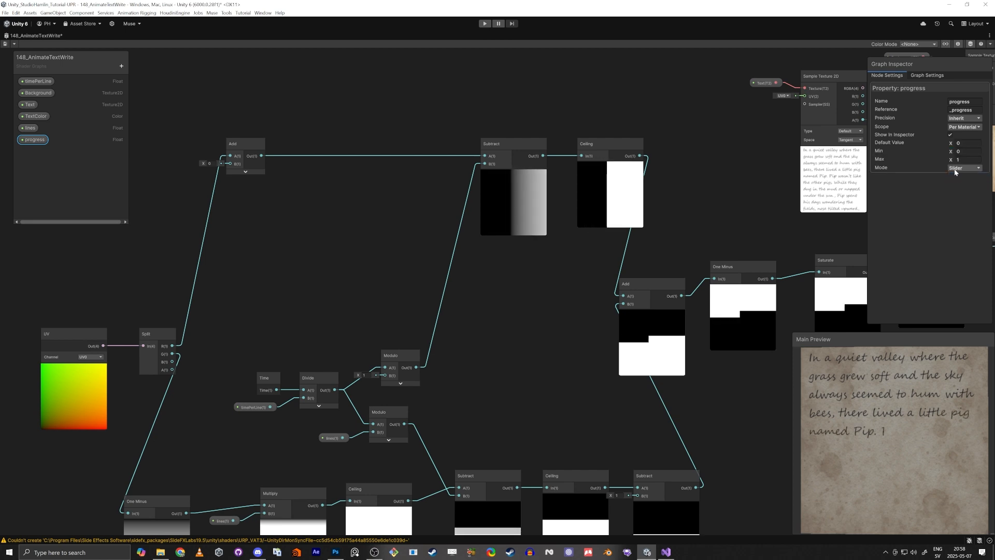
- Place the progress and lines properties above the time-based nodes and feed both into a new Multiply node
left_click_drag(34, 140, 256, 248)
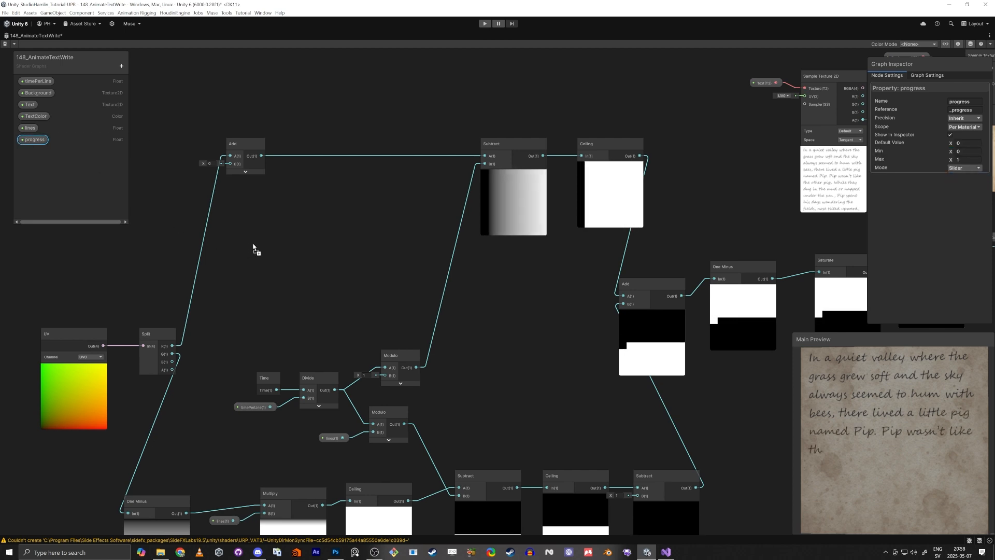
key("space")
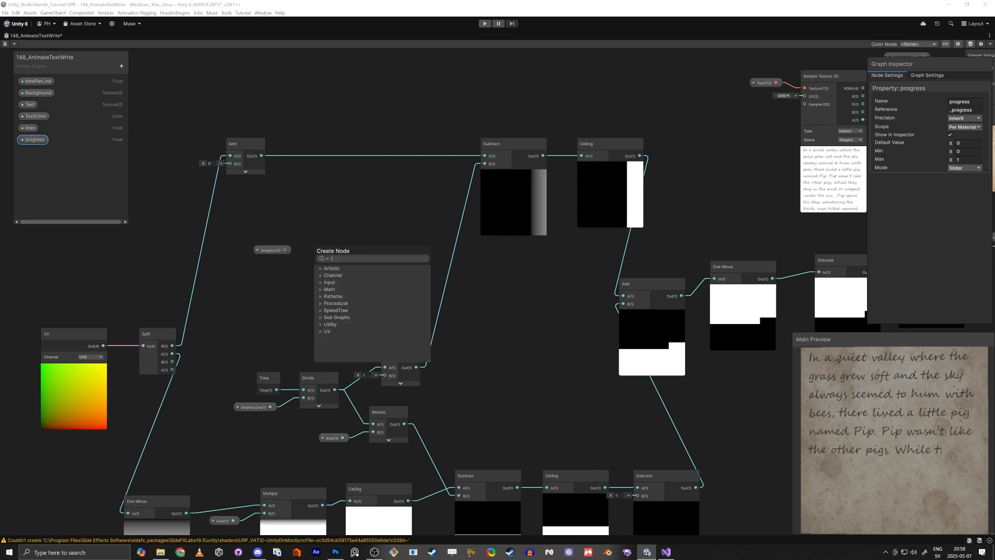
type("multiply")
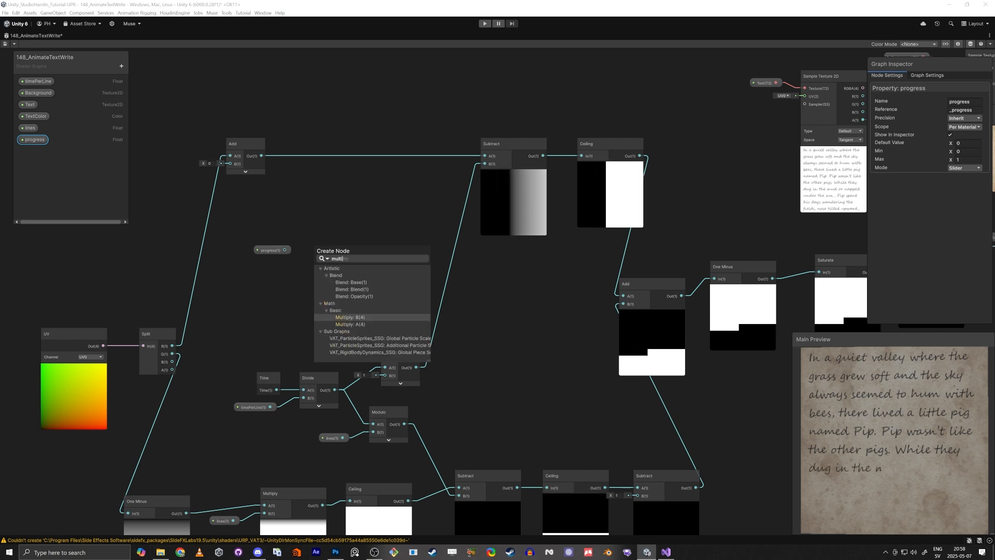
key("Return")
left_click_drag(51, 127, 335, 244)
left_click(343, 282)
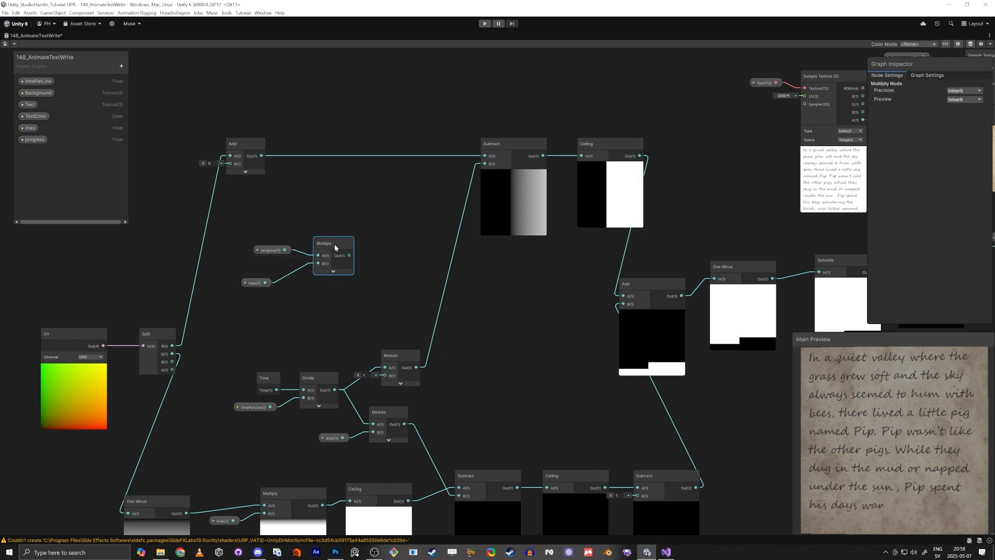
left_click_drag(273, 251, 262, 251)
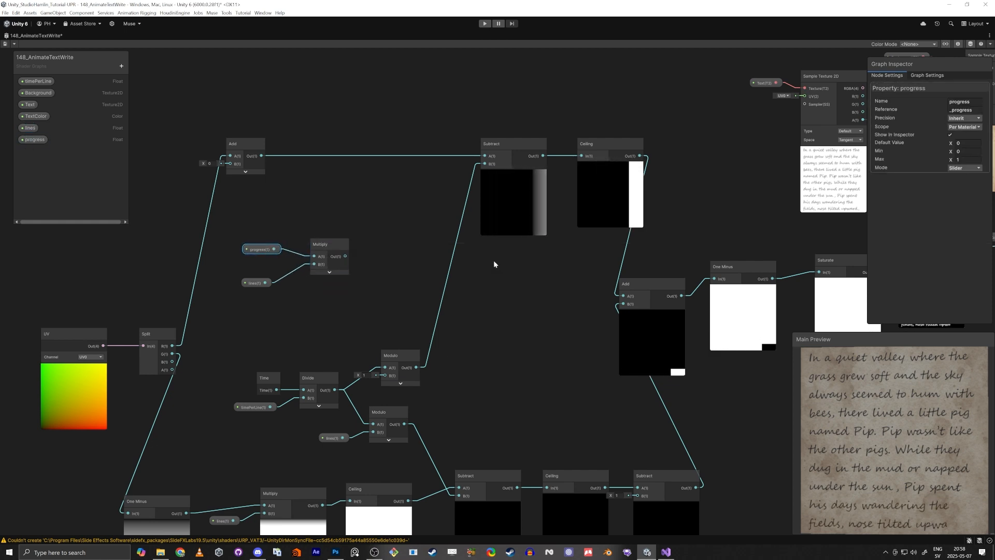
left_click(254, 283)
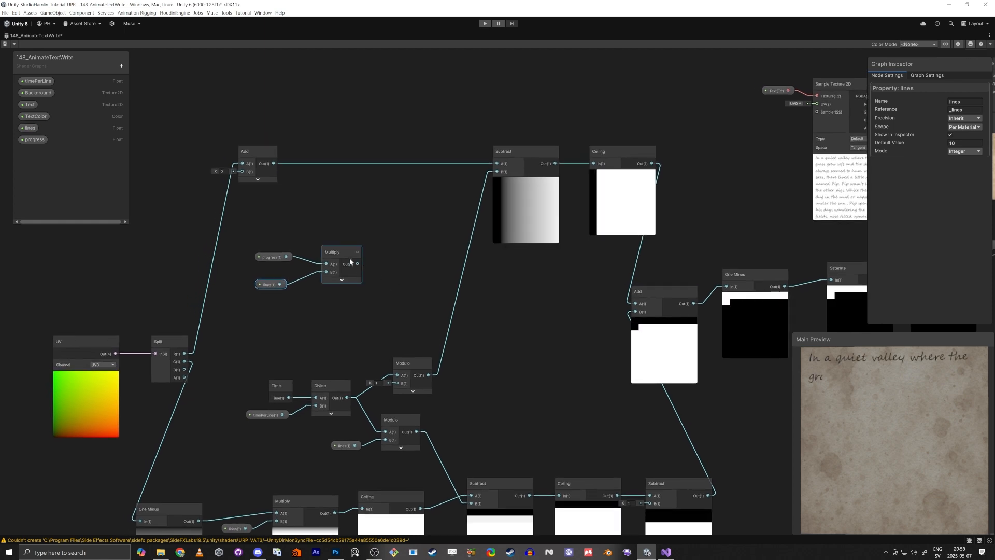
- Add a Modulo node with the new Multiply result on its A input, and collapse its preview
left_click(341, 256)
left_click_drag(358, 263, 394, 254)
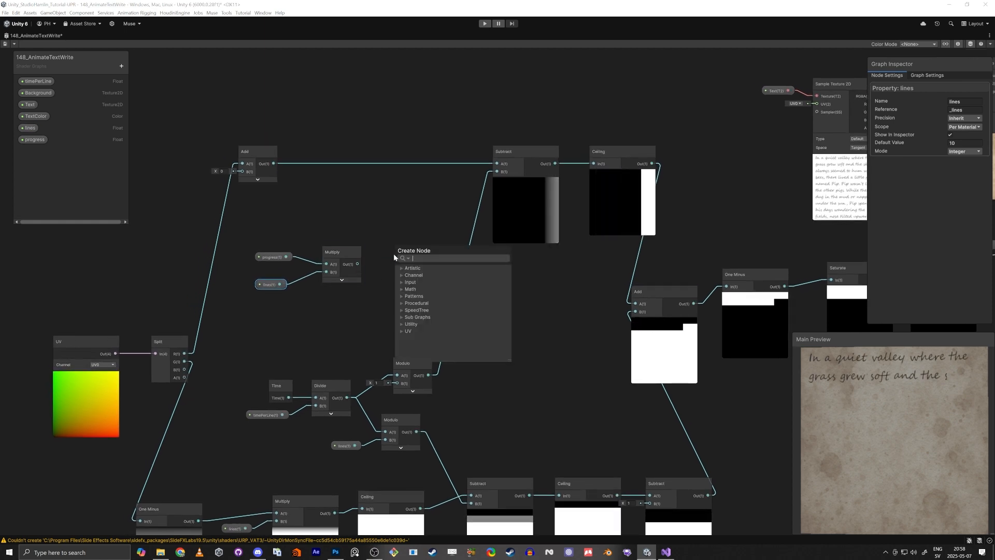
type("modulo")
key("Return")
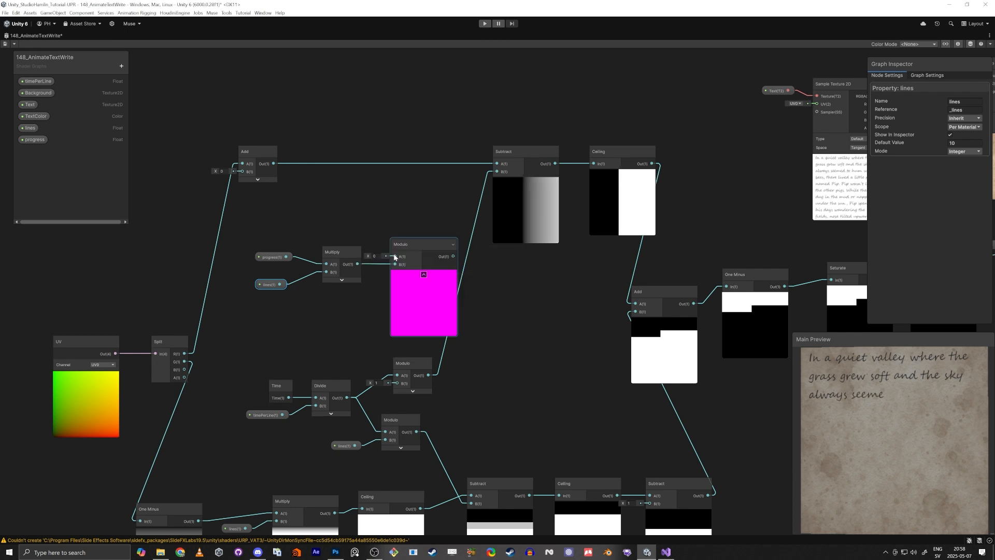
left_click_drag(391, 264, 395, 256)
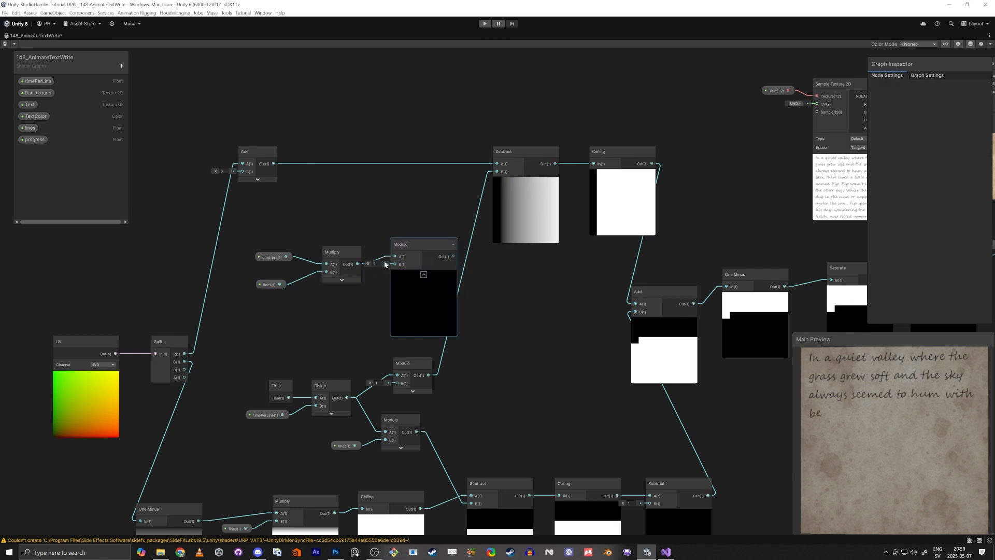
left_click(424, 274)
left_click_drag(408, 245, 411, 255)
- Tidy the spacing of the progress, lines, Multiply and new Modulo nodes
left_click_drag(253, 226, 390, 288)
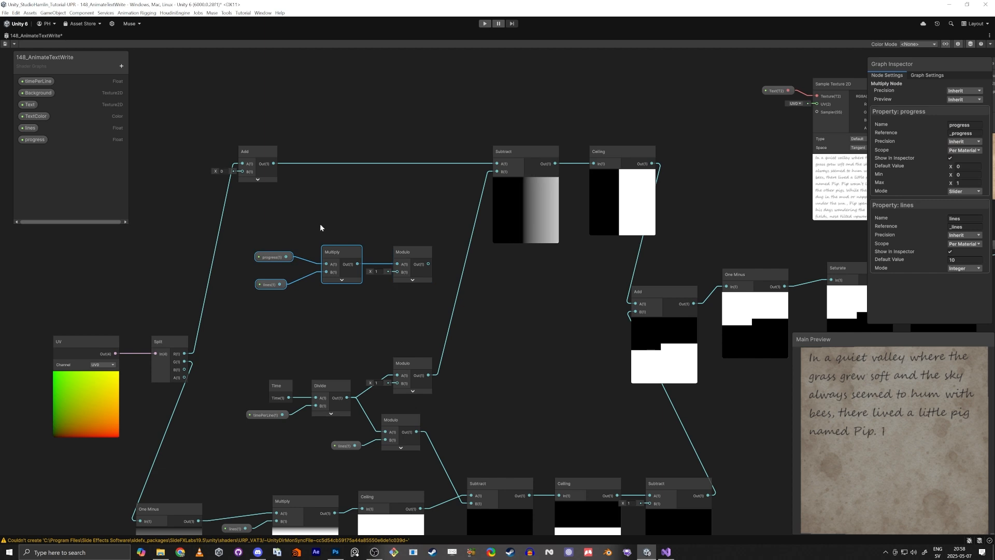
left_click_drag(247, 227, 352, 293)
mouse_move(411, 256)
left_mouse_down()
mouse_move(403, 248)
mouse_move(403, 258)
left_mouse_up()
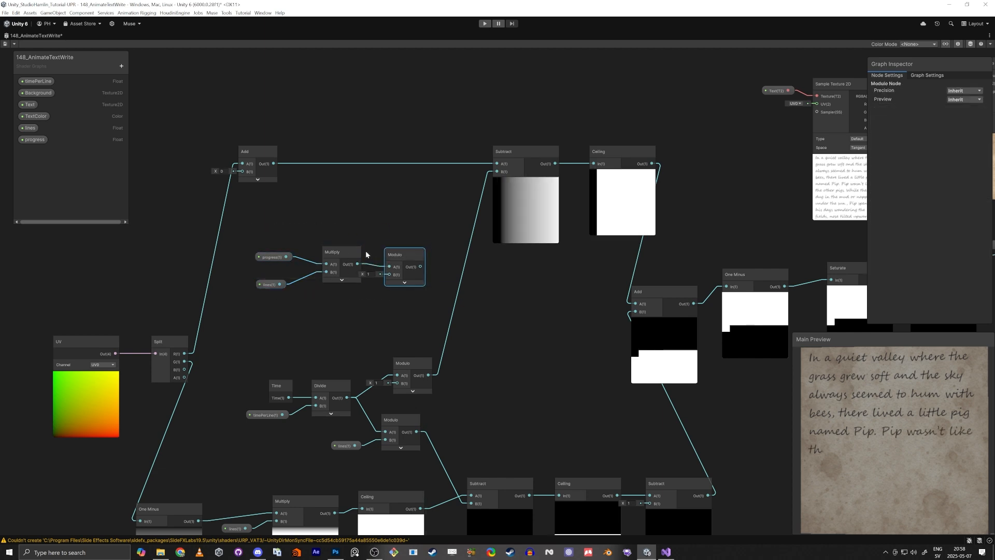
left_click_drag(259, 218, 342, 290)
left_click_drag(339, 253, 326, 253)
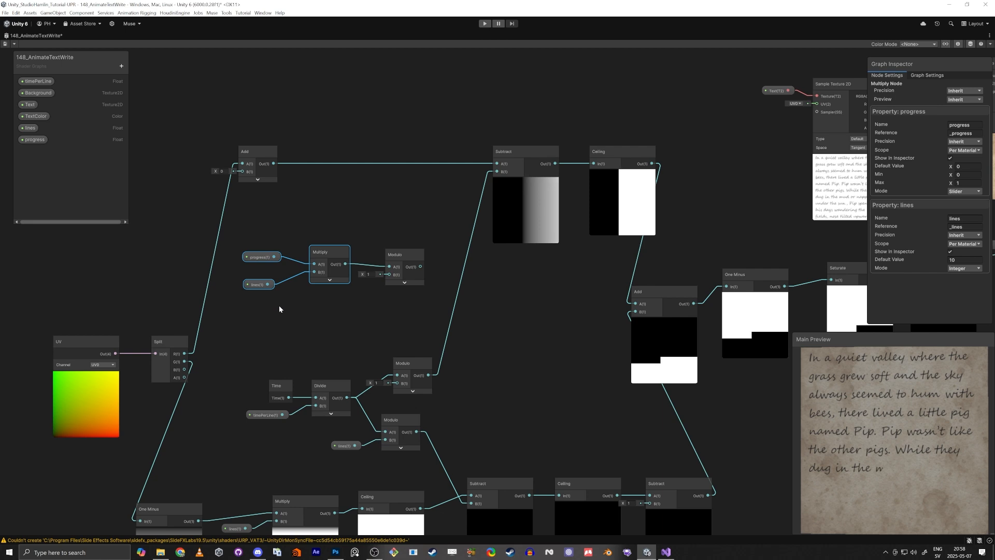
left_click(300, 253)
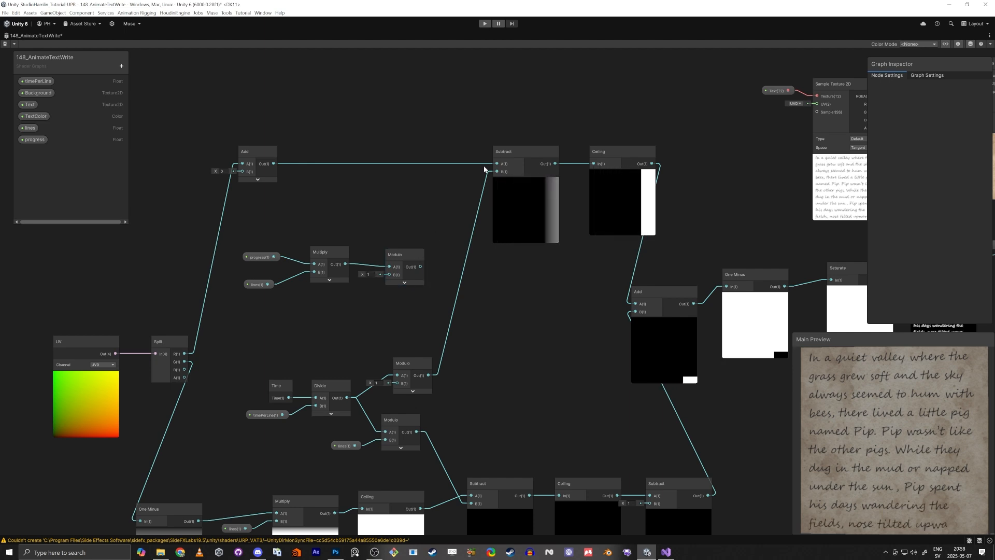
- Connect the new Modulo output to the upper Subtract's B input and vary progress's default value, ending at 0.67
left_click_drag(420, 266, 497, 171)
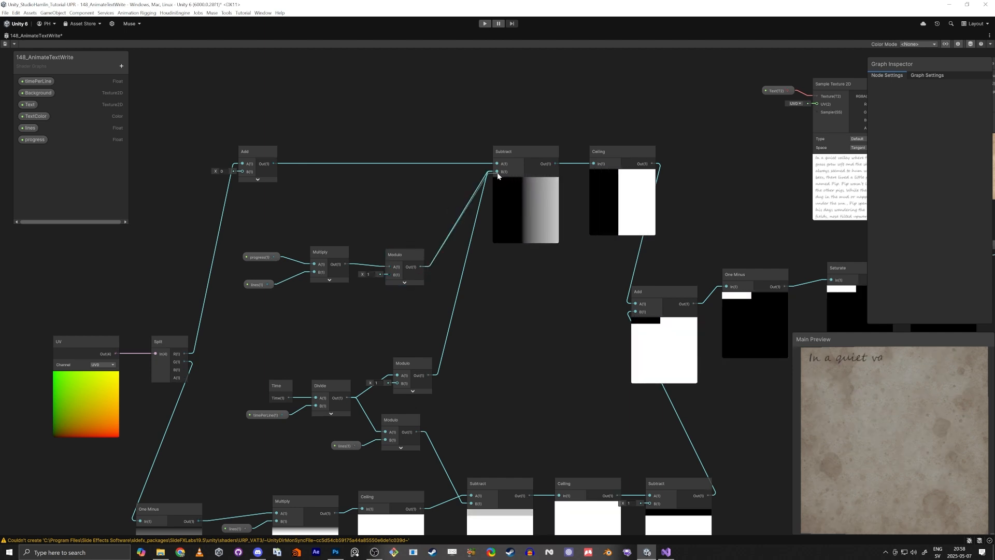
left_click(33, 139)
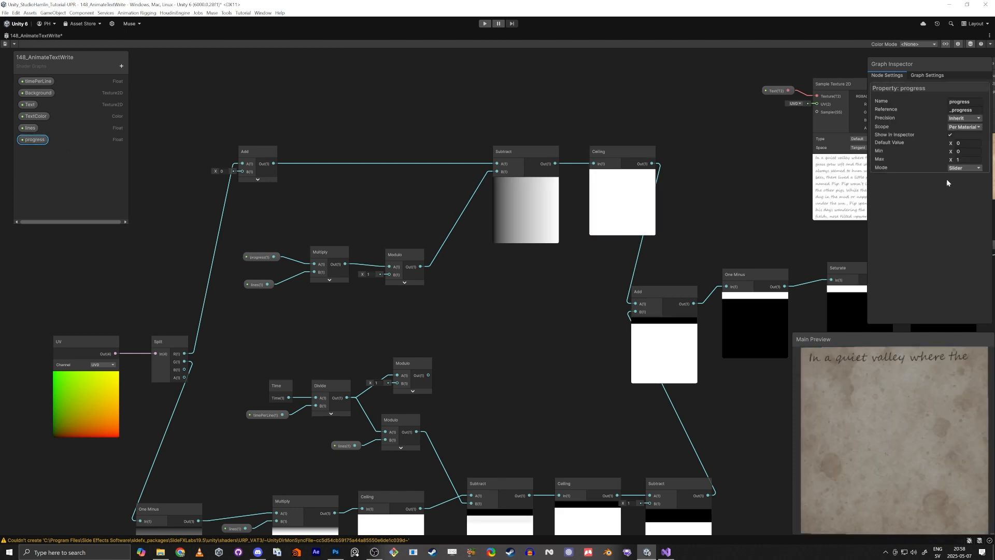
left_click_drag(951, 142, 961, 149)
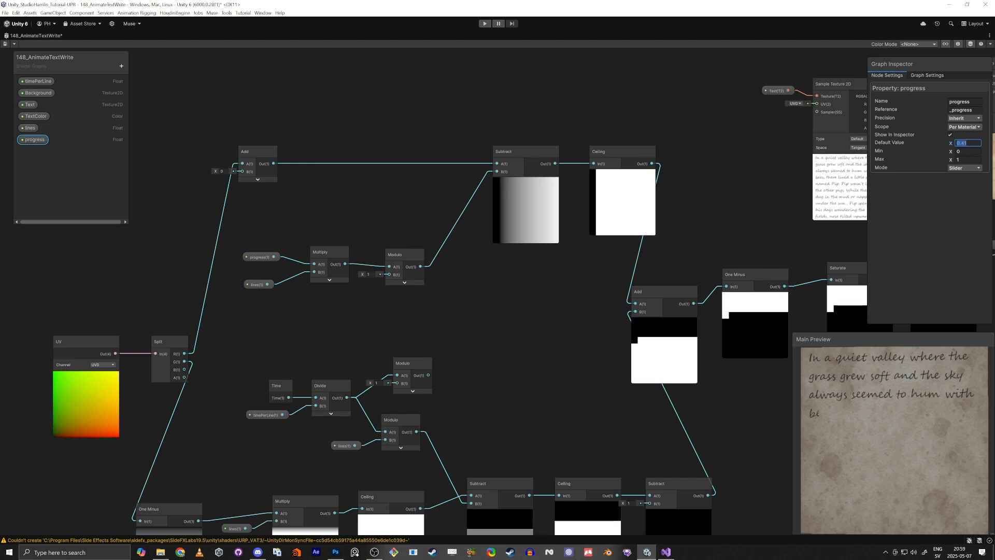
type("0.51")
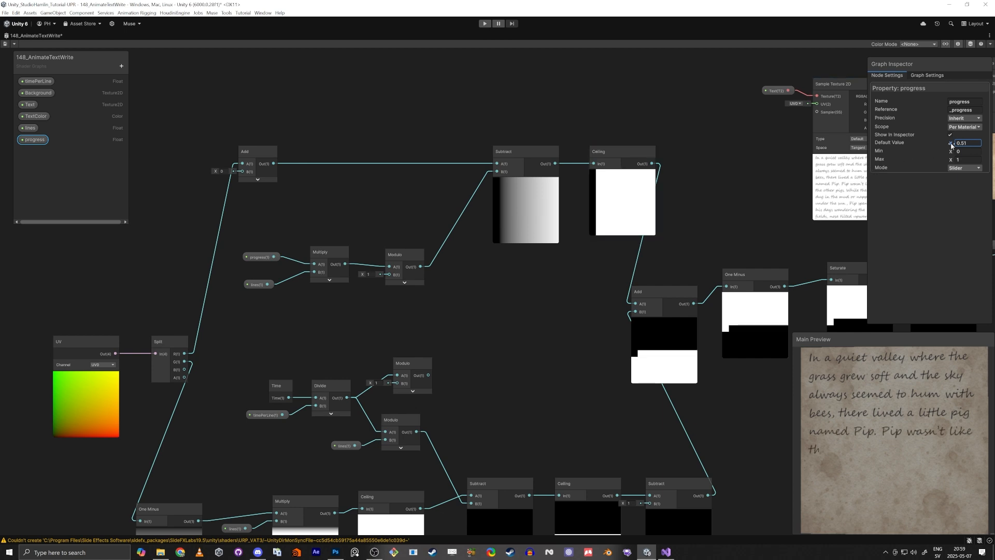
left_click_drag(952, 145, 954, 146)
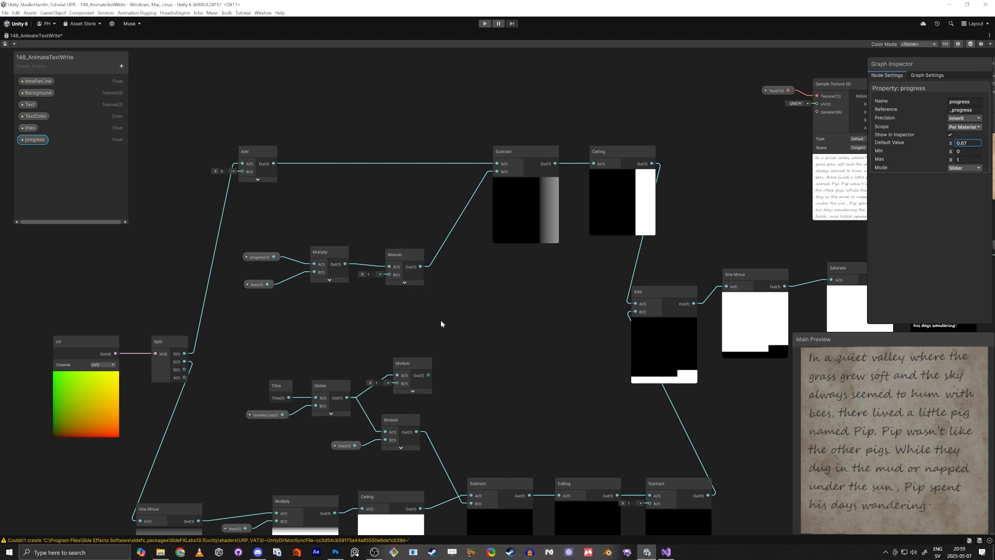
- Raise the new Modulo node slightly and connect the progress Multiply output to the lower Subtract's B input
middle_click_drag(441, 320, 458, 235)
left_click_drag(409, 189, 418, 163)
left_click_drag(356, 182, 482, 413)
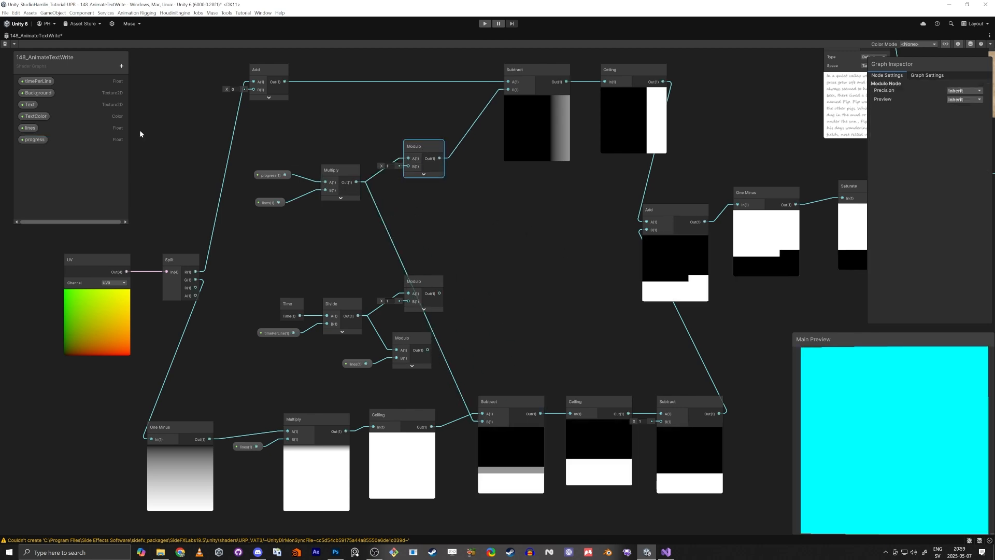
- Adjust the progress property's default value to 0.83 while checking the text reveal in the previews
left_click(32, 140)
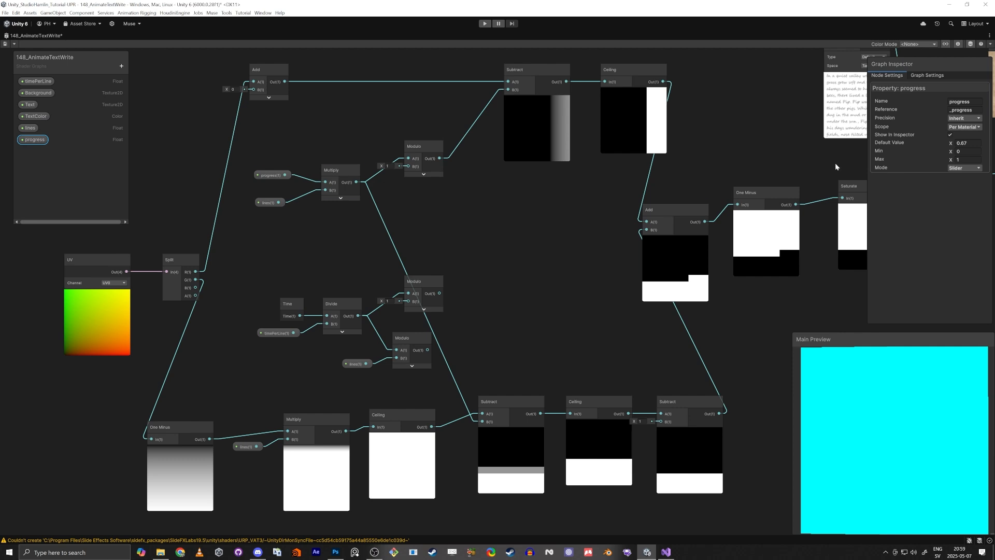
left_click_drag(957, 145, 960, 145)
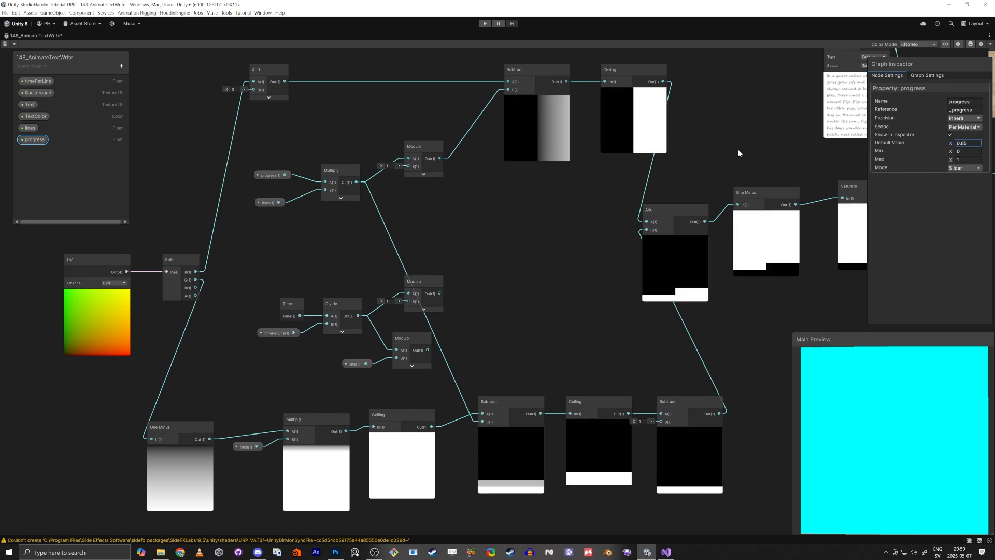
middle_click_drag(731, 149, 414, 176)
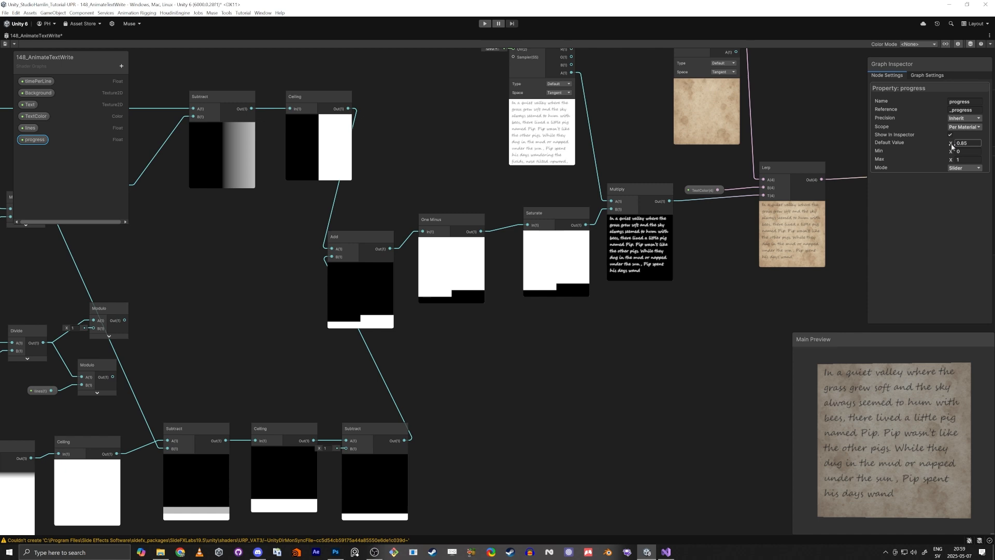
left_click_drag(951, 146, 952, 149)
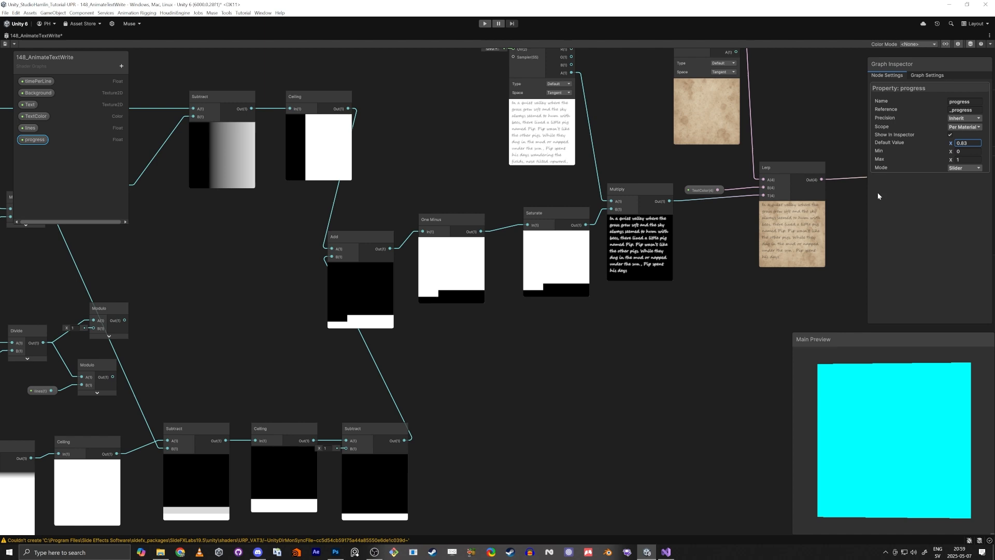
- Create a Boolean property named useProgress in the shader graph
middle_click_drag(207, 294, 590, 264)
left_click_drag(335, 249, 464, 334)
left_click(443, 218)
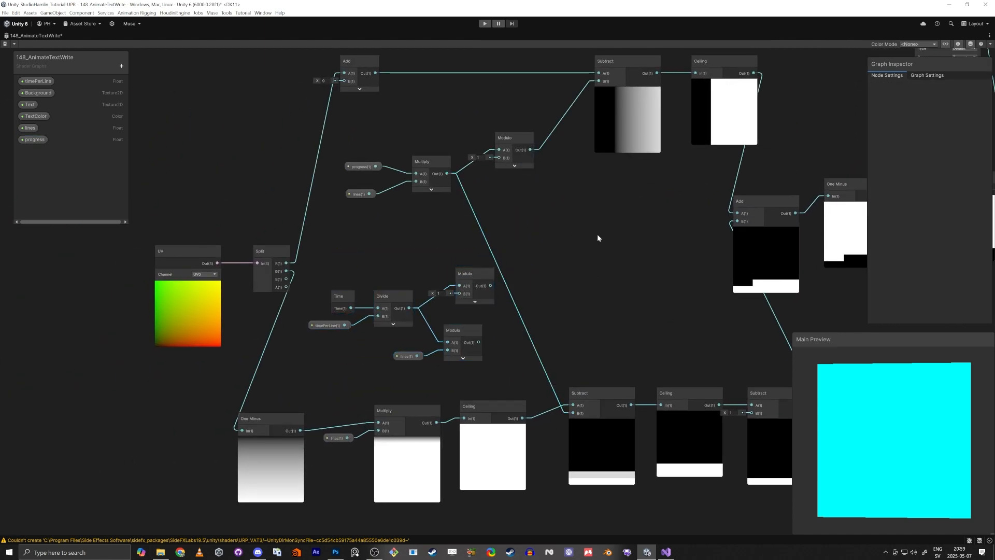
left_click(121, 65)
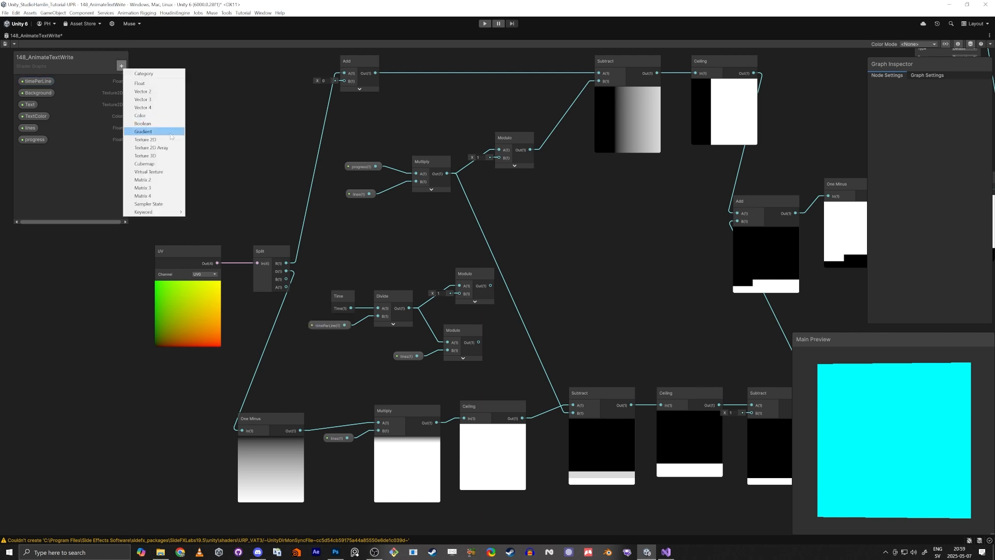
left_click(137, 124)
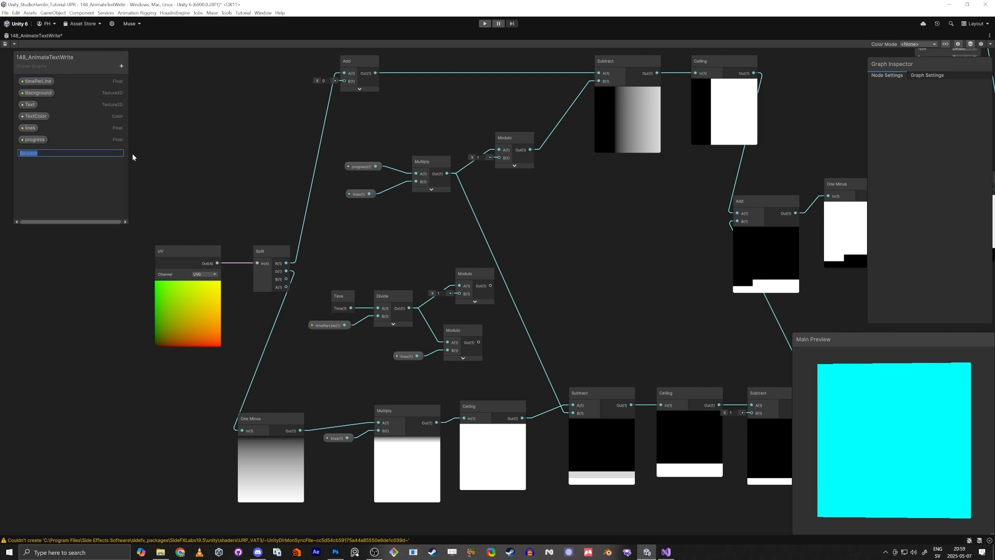
type("usePrigr")
key("BackSpace")
key("BackSpace")
type("gress")
key("Return")
- Place the useProgress property in the graph and create a Branch node near it
left_click(41, 152)
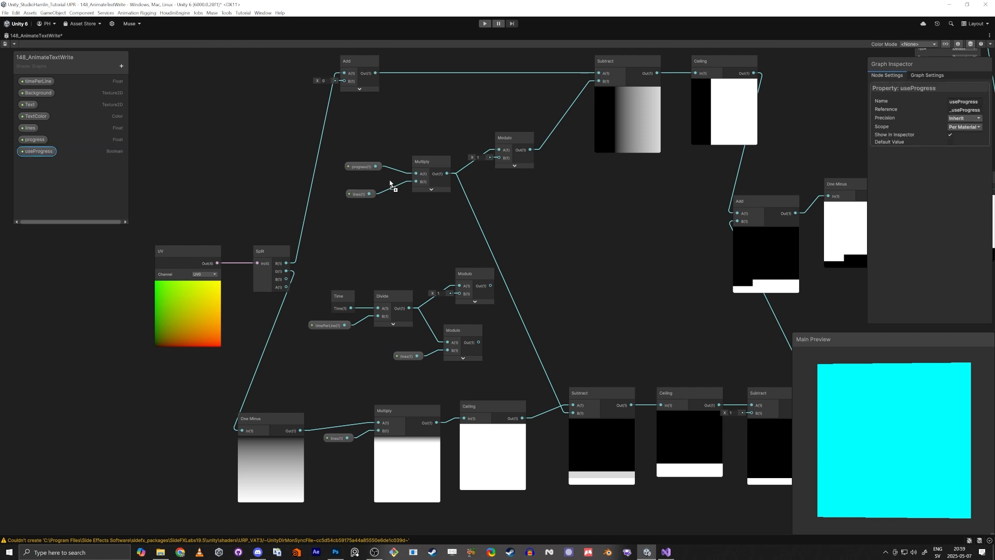
left_click(592, 248)
key("space")
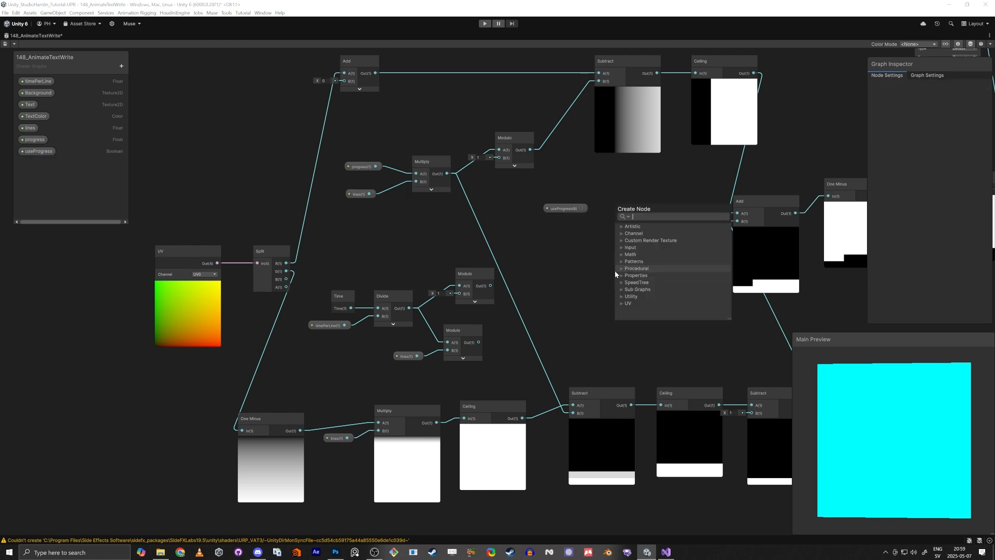
type("branc")
key("Return")
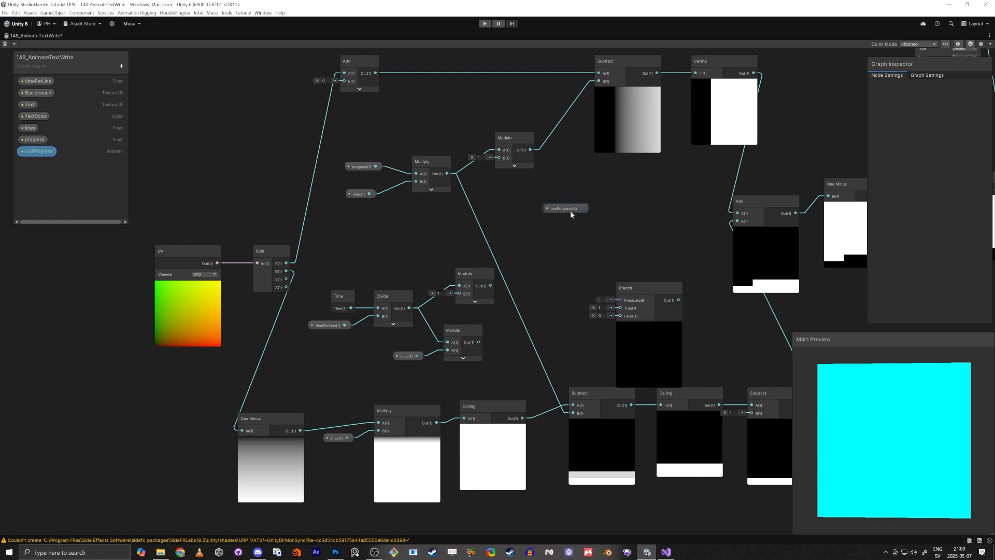
- Move the useProgress and Branch nodes side by side and connect useProgress to the Branch's Predicate input
left_click_drag(572, 215, 541, 233)
left_click_drag(628, 287, 633, 220)
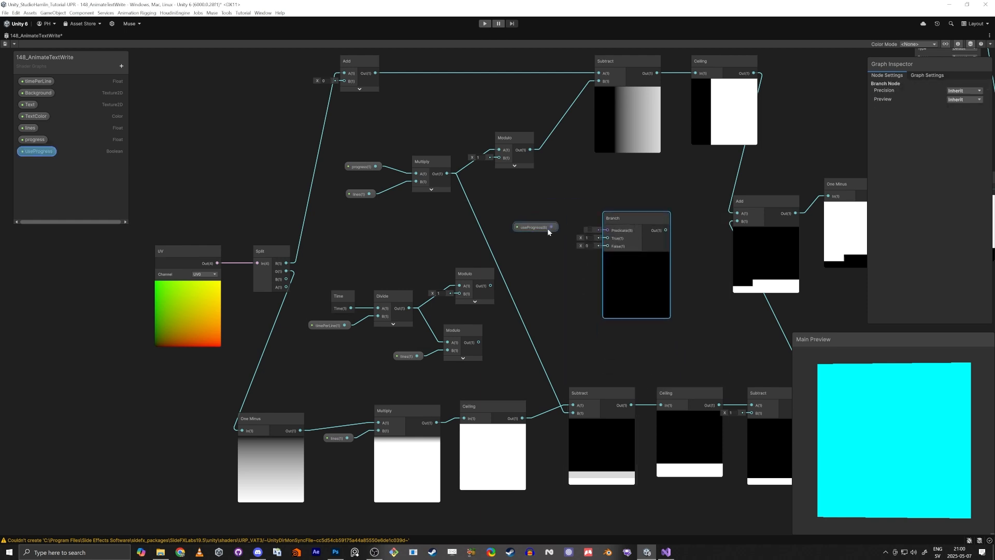
mouse_move(551, 227)
left_mouse_down()
mouse_move(596, 231)
mouse_move(559, 227)
left_mouse_up()
left_click(575, 194)
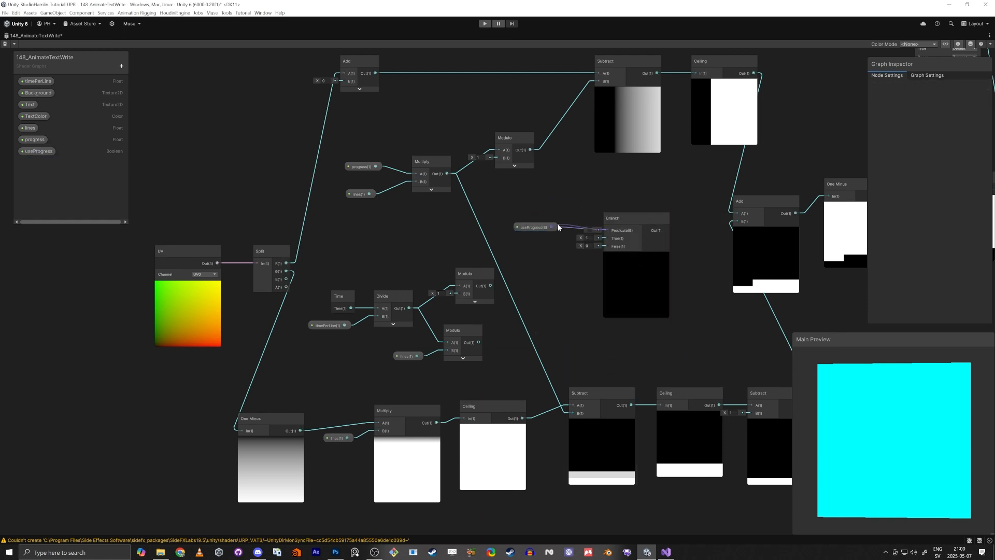
left_click(646, 222)
left_click(666, 219)
left_click(666, 218)
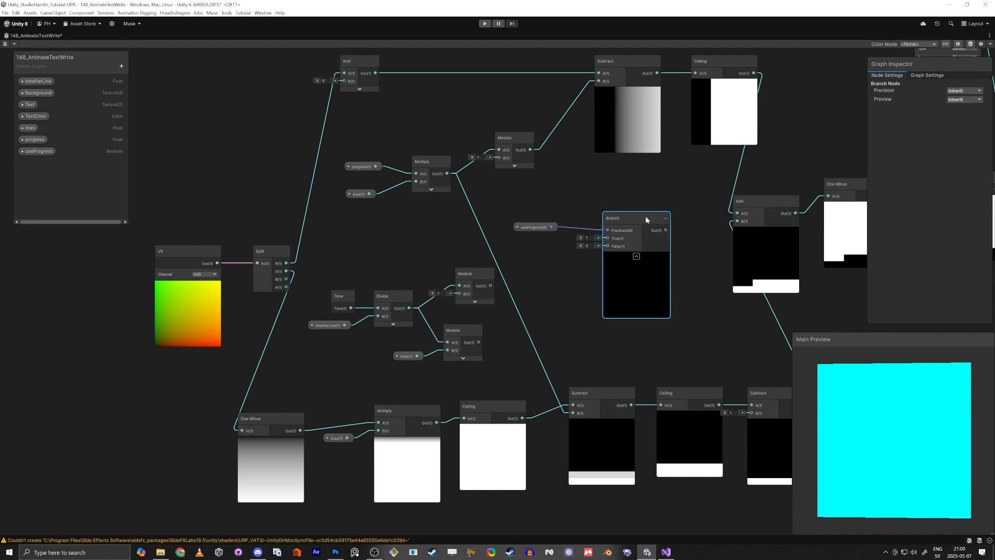
left_click(972, 100)
left_click(963, 91)
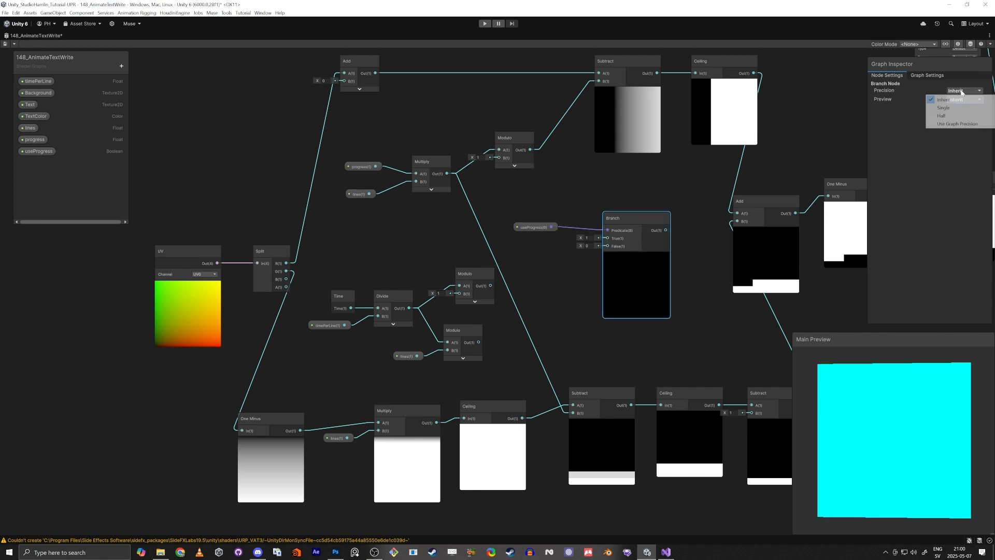
left_click(624, 187)
left_click(537, 216)
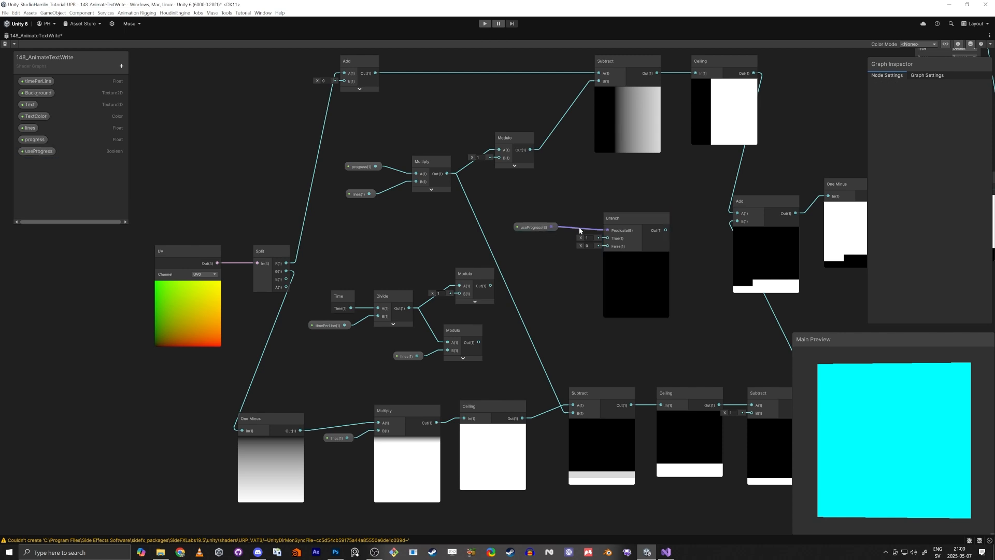
- Shift the useProgress and Branch nodes slightly closer to the progress and time node groups
scroll(496, 210, "up", 2)
left_click(495, 243)
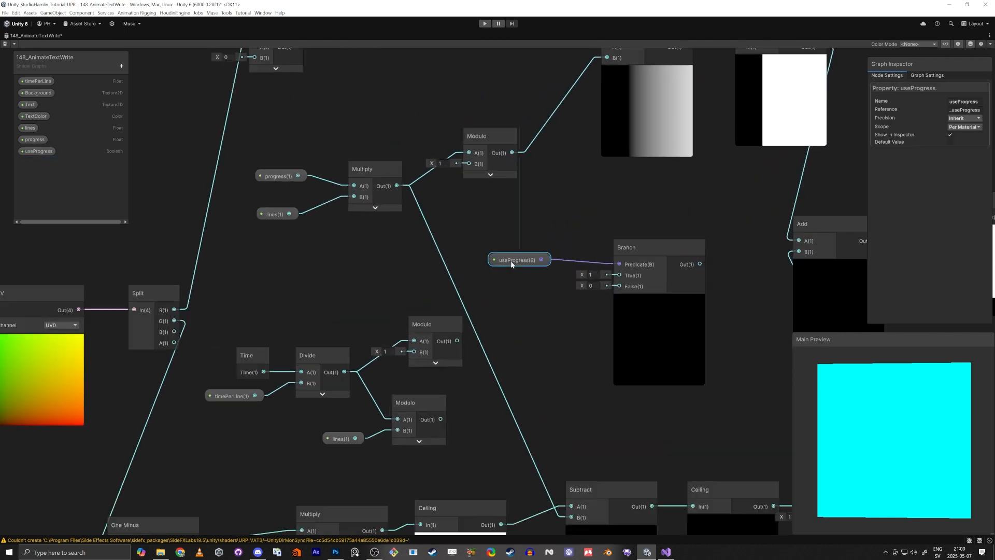
left_click_drag(638, 247, 604, 230)
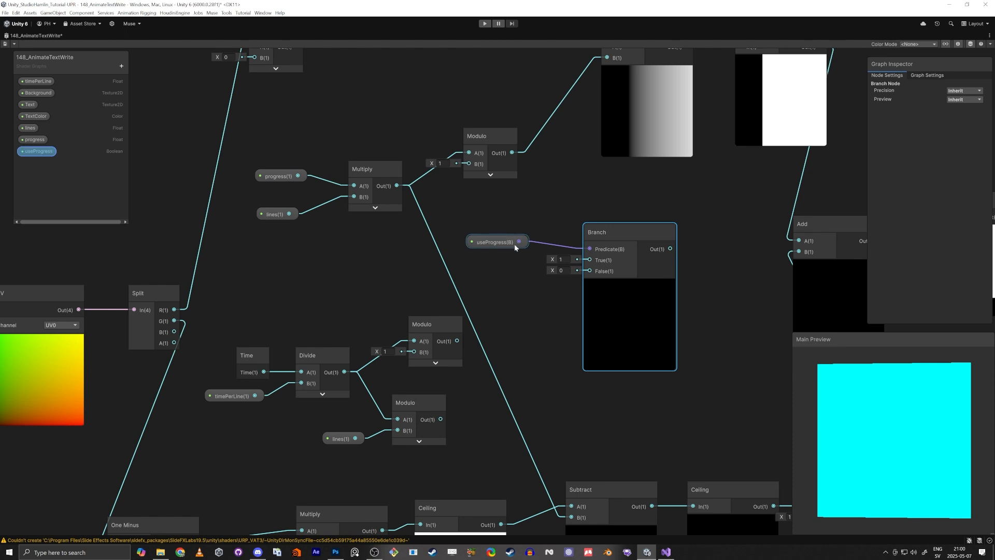
left_click(495, 243)
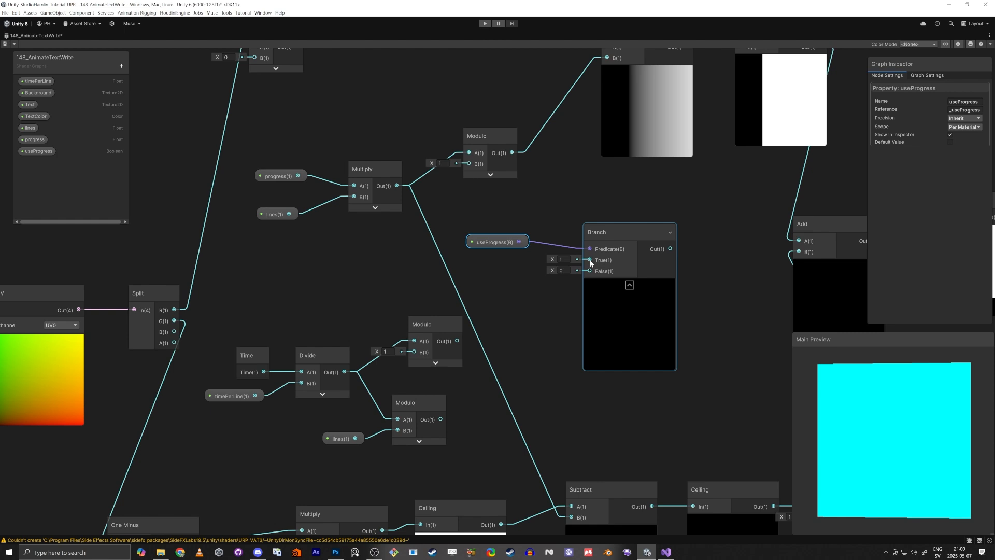
- Connect the progress Modulo output to the Branch's True input and the upper time-based Modulo output to its False input
left_click_drag(590, 260, 513, 156)
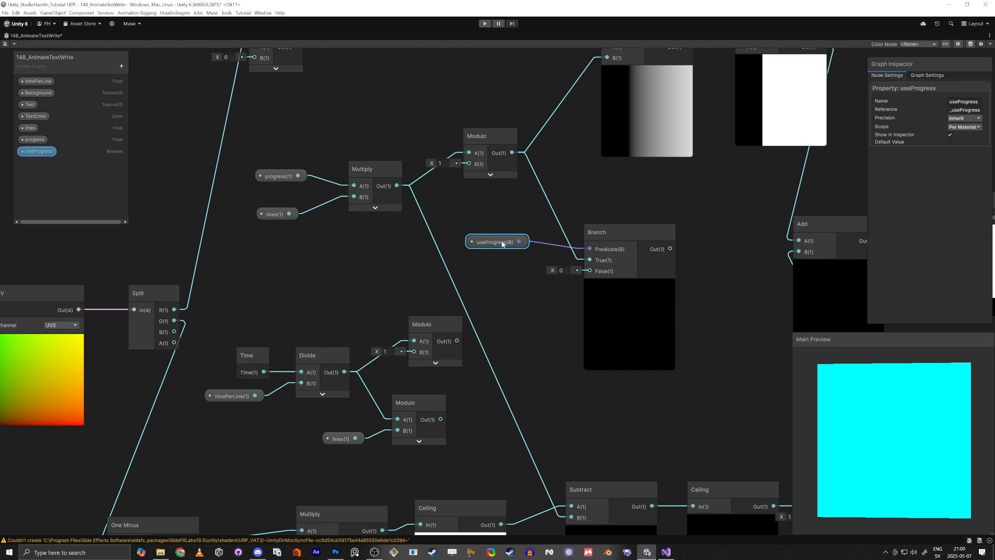
left_click_drag(211, 273, 409, 449)
left_click(359, 279)
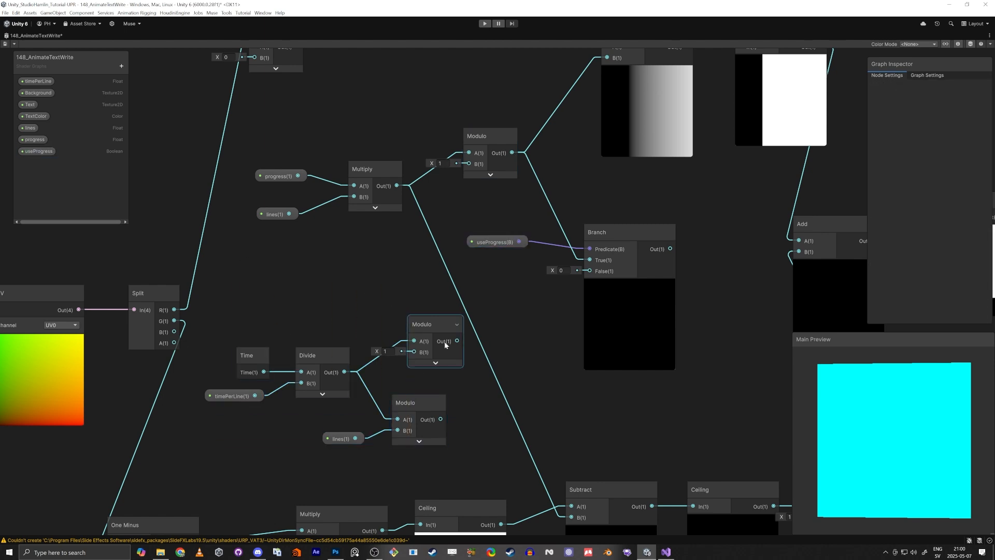
left_click_drag(458, 342, 590, 271)
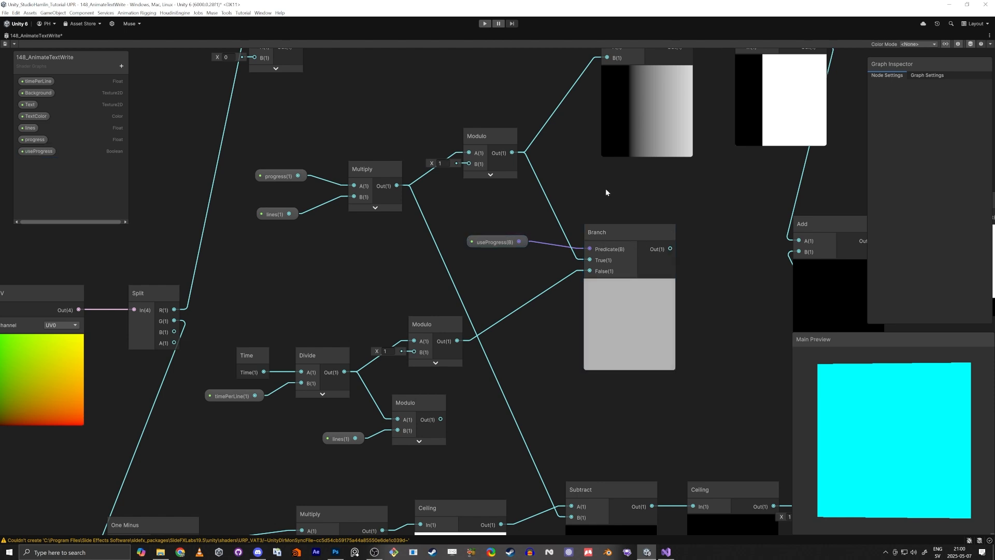
- Connect the Branch output to the upper Subtract's B input, then collapse the Branch preview and reposition the node
middle_click_drag(606, 188, 508, 278)
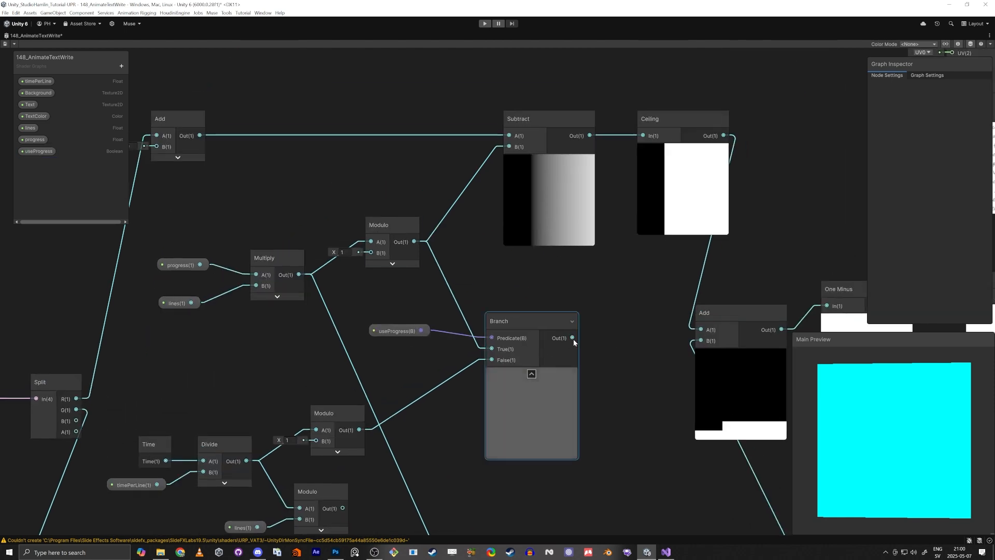
left_click_drag(573, 338, 504, 149)
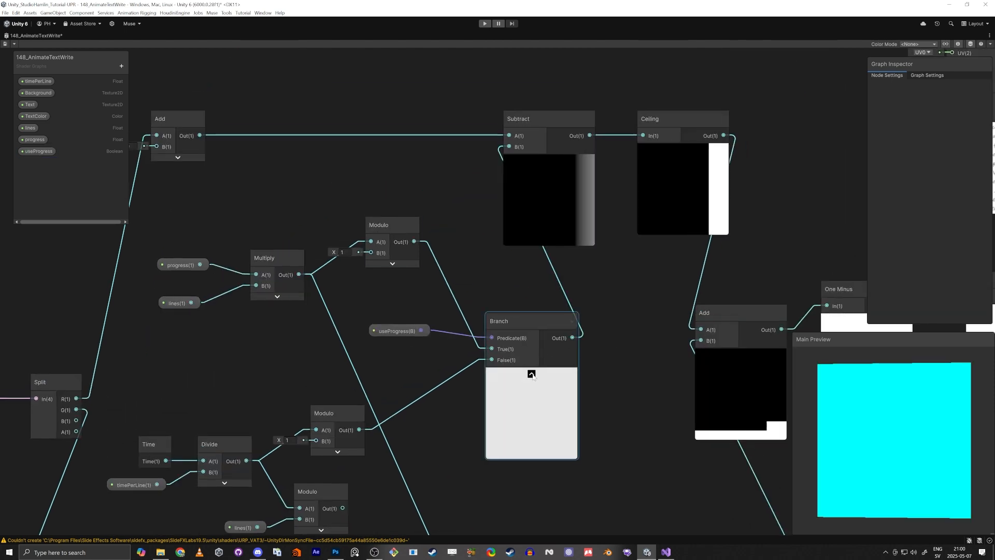
left_click(522, 318)
left_click_drag(523, 316, 482, 310)
middle_click_drag(521, 411, 580, 335)
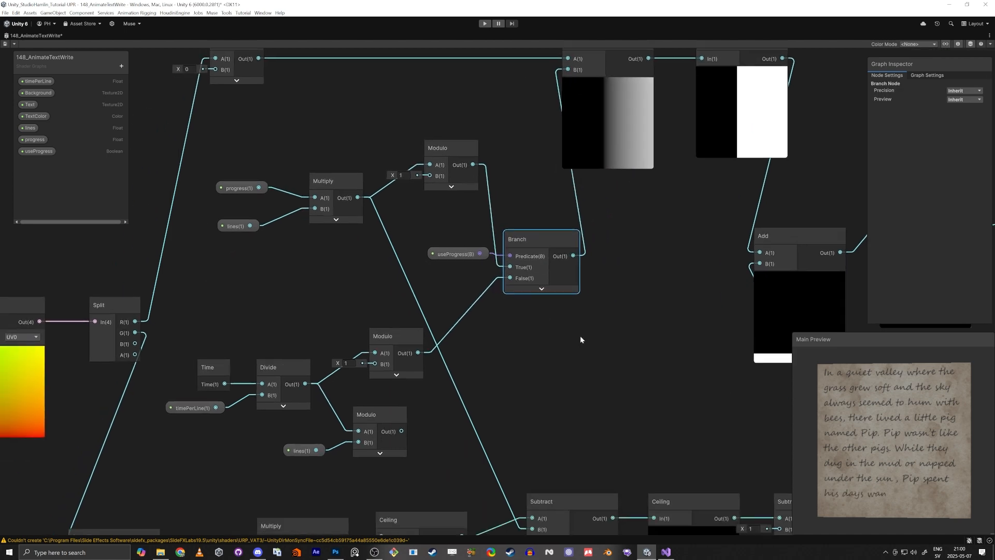
- Duplicate the Branch node below the original, remove its copied connections and connect useProgress to its Predicate input
key("ctrl+d")
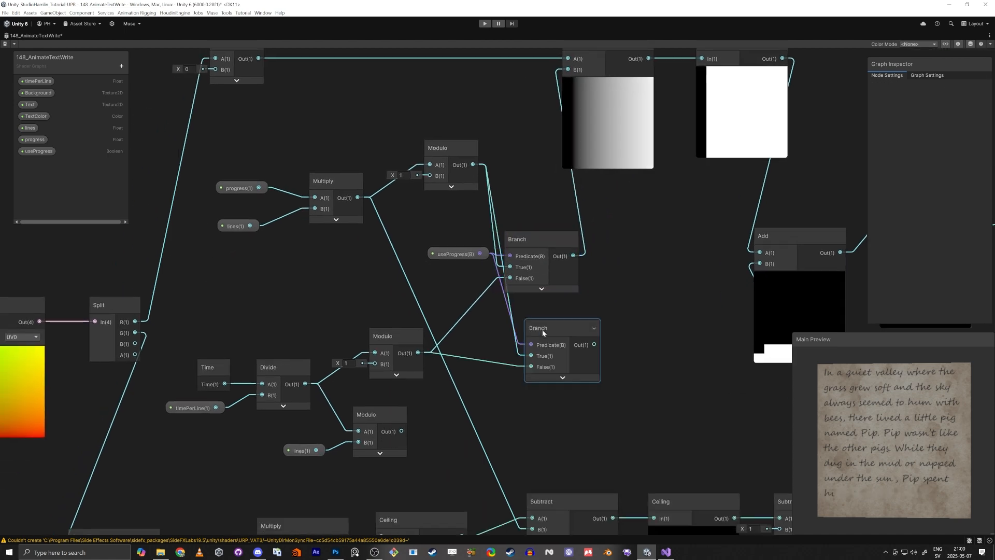
left_click_drag(531, 332, 483, 375)
key("Delete")
key("Delete")
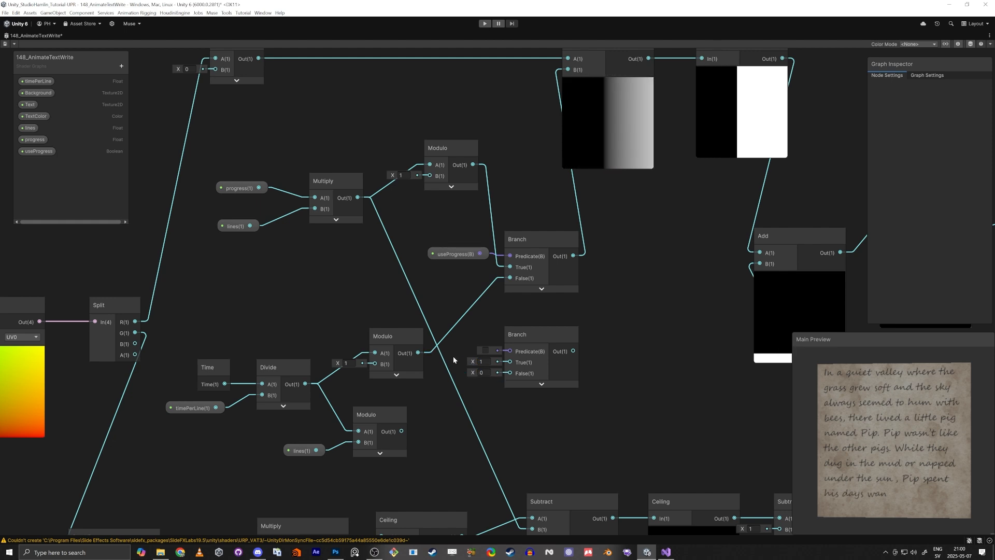
left_click_drag(480, 254, 510, 351)
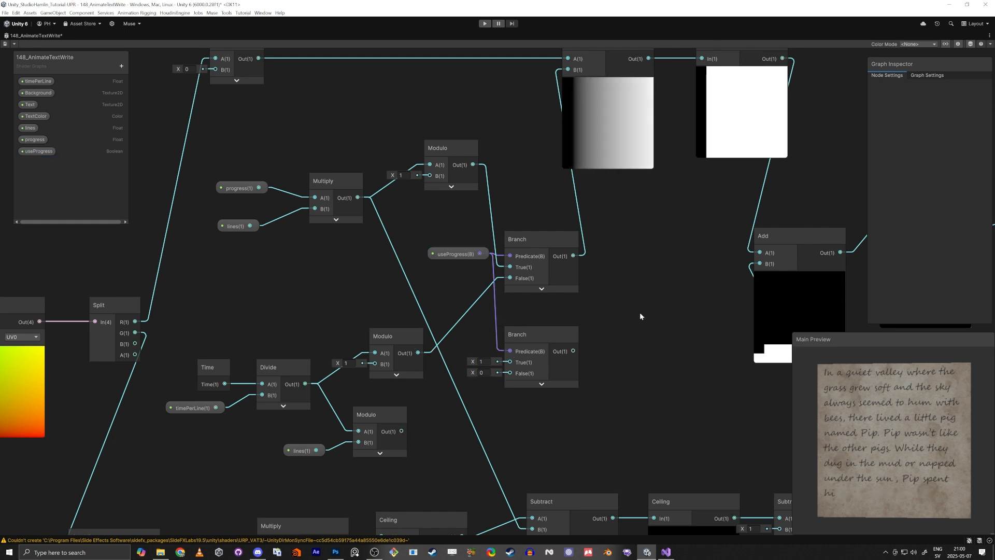
- Wire the second Branch with the progress Multiply as True, the lines-based time Modulo as False, and its output into the lower Subtract's B
middle_click_drag(640, 312, 712, 281)
middle_click_drag(613, 434, 582, 378)
left_click(476, 176)
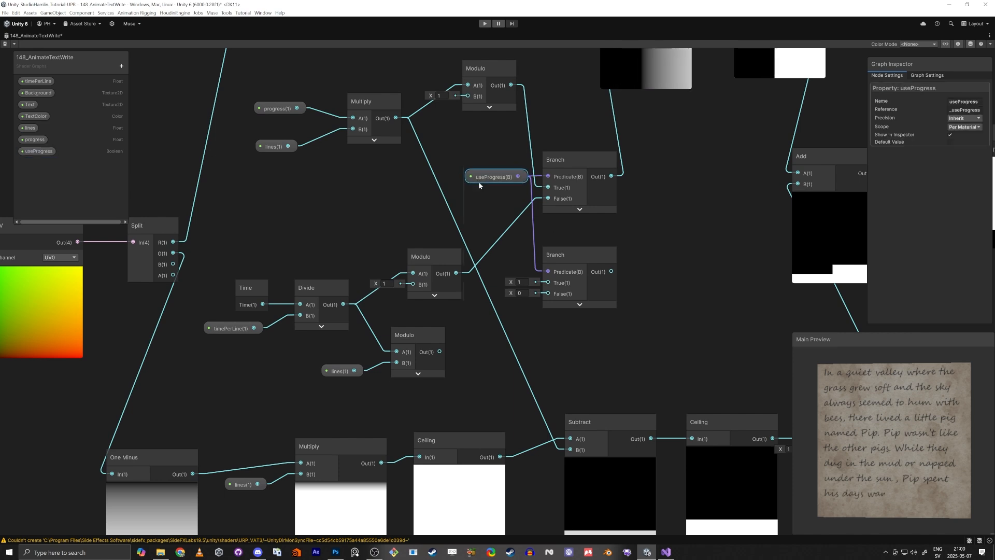
left_click_drag(475, 178, 471, 182)
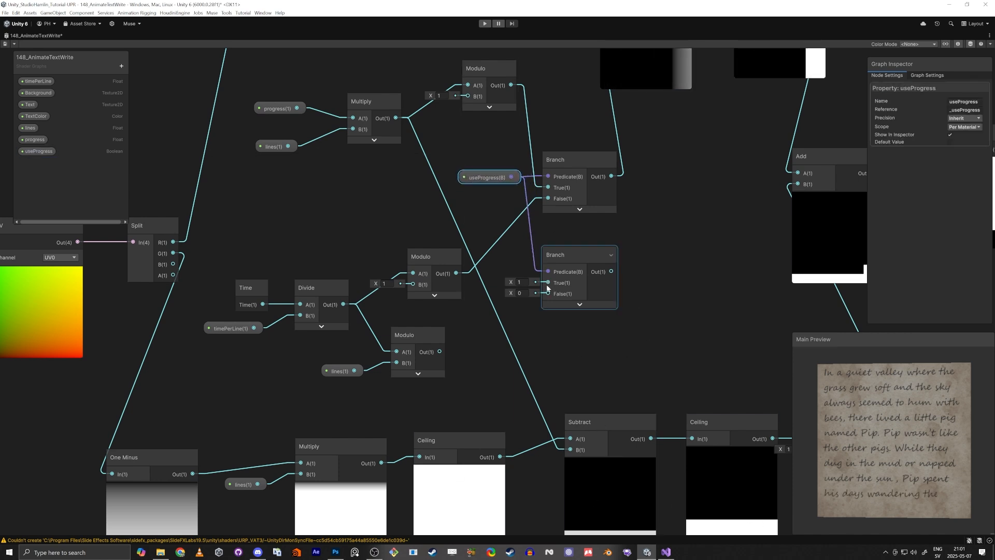
left_click_drag(396, 118, 548, 282)
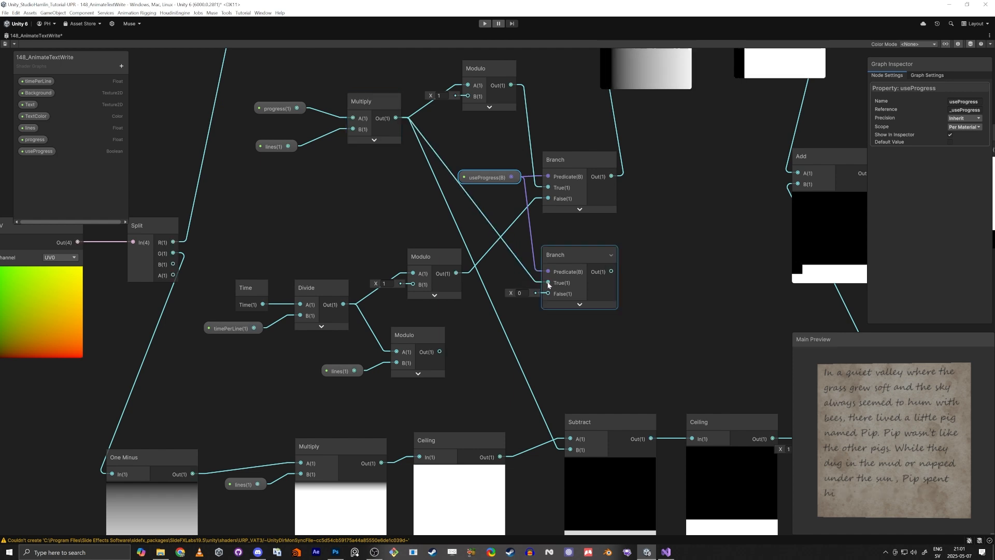
left_click(415, 298)
left_click_drag(439, 352, 548, 294)
left_click_drag(613, 272, 570, 450)
- Tidy the node layout, placing useProgress between the two Branch nodes and moving the Multiply and Modulo nodes clear of the connections
scroll(590, 363, "down", 3)
left_click(591, 314)
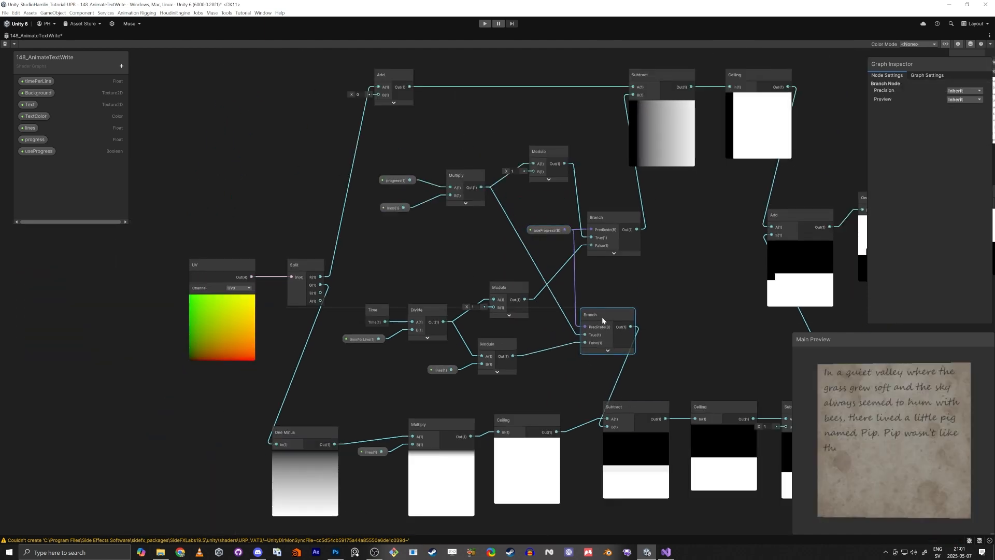
left_click_drag(583, 315, 578, 318)
left_click_drag(601, 218, 589, 274)
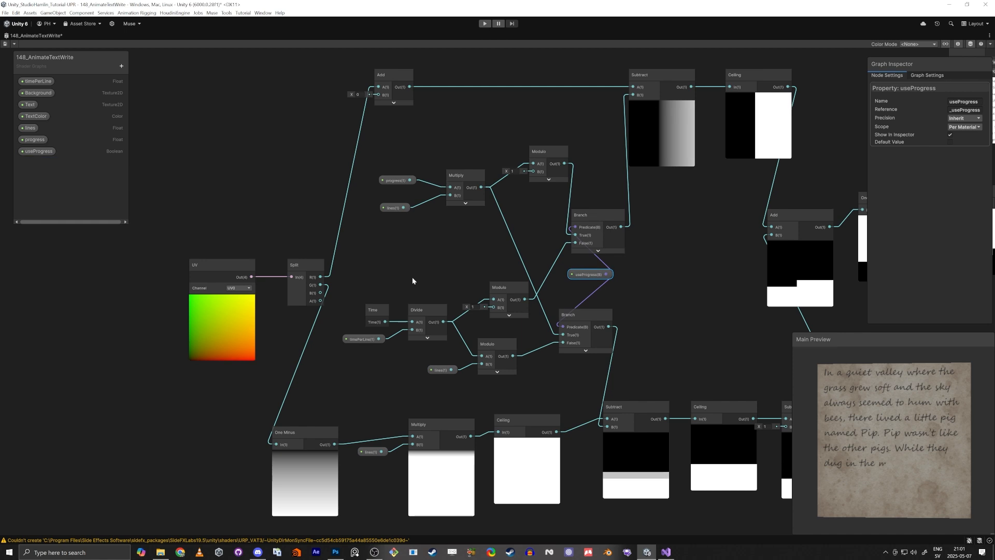
left_click_drag(497, 289, 495, 291)
left_click_drag(542, 152, 526, 155)
left_click(430, 129)
left_click_drag(452, 125, 510, 163)
left_click(518, 115)
- Save the shader graph and run the scene in the Game view
left_click(7, 43)
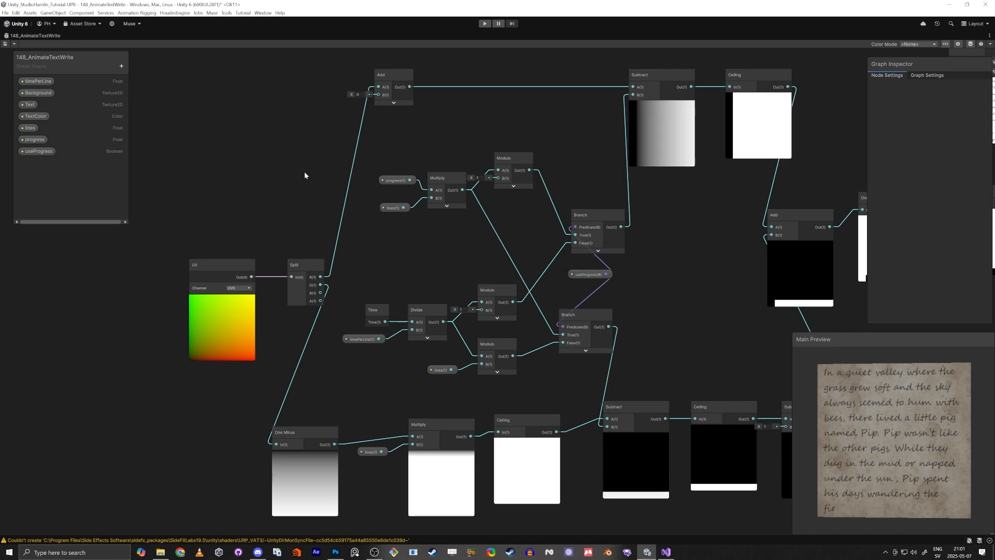
key("shift+space")
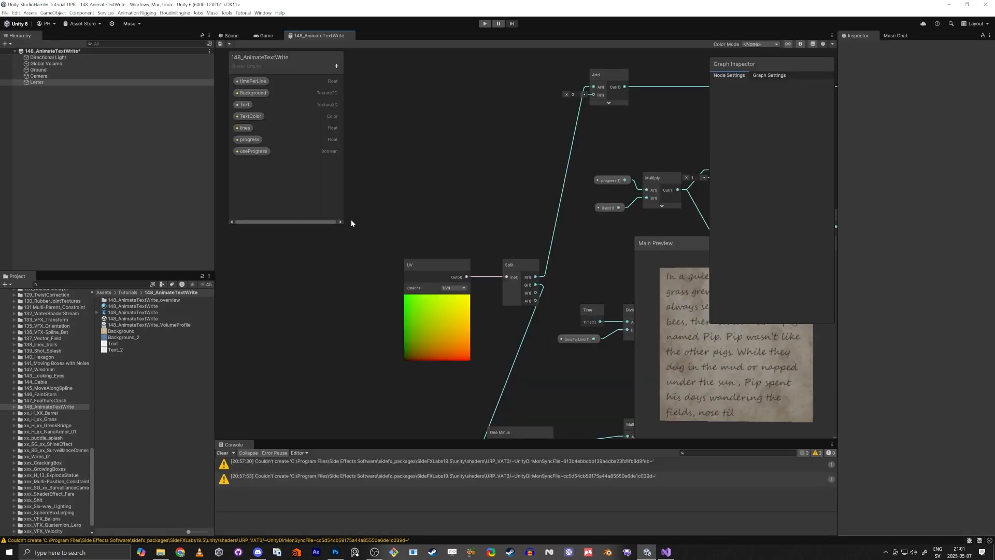
left_click(267, 34)
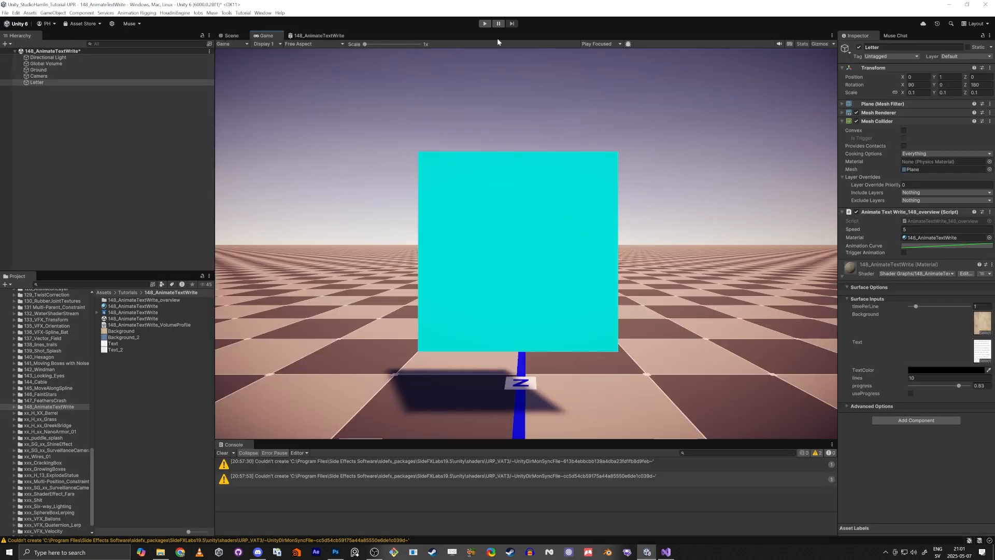
left_click(486, 24)
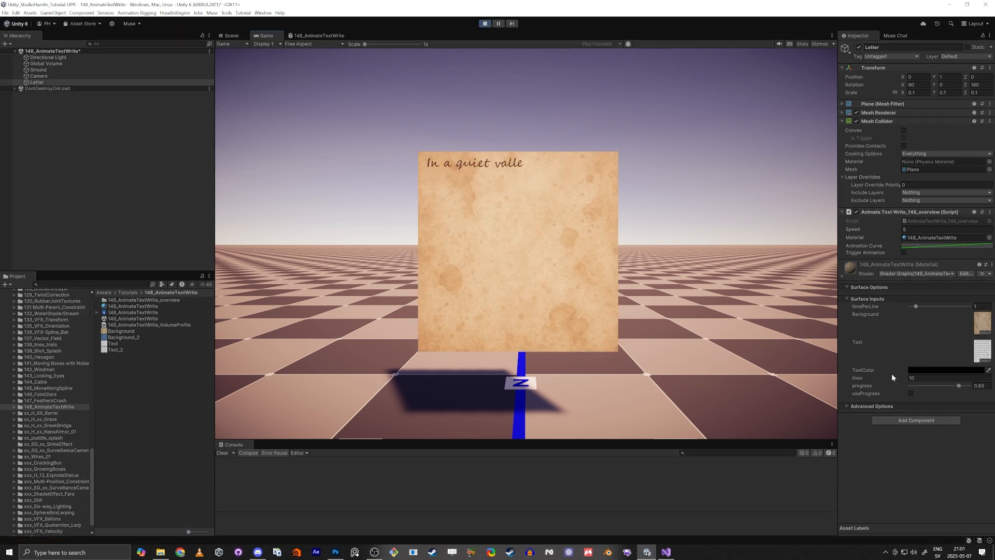
- Enable useProgress on the Letter's material, vary progress to 0.777 and set timePerLine to 1.39
left_click(911, 393)
mouse_move(963, 390)
left_mouse_down()
mouse_move(925, 387)
mouse_move(957, 387)
left_mouse_up()
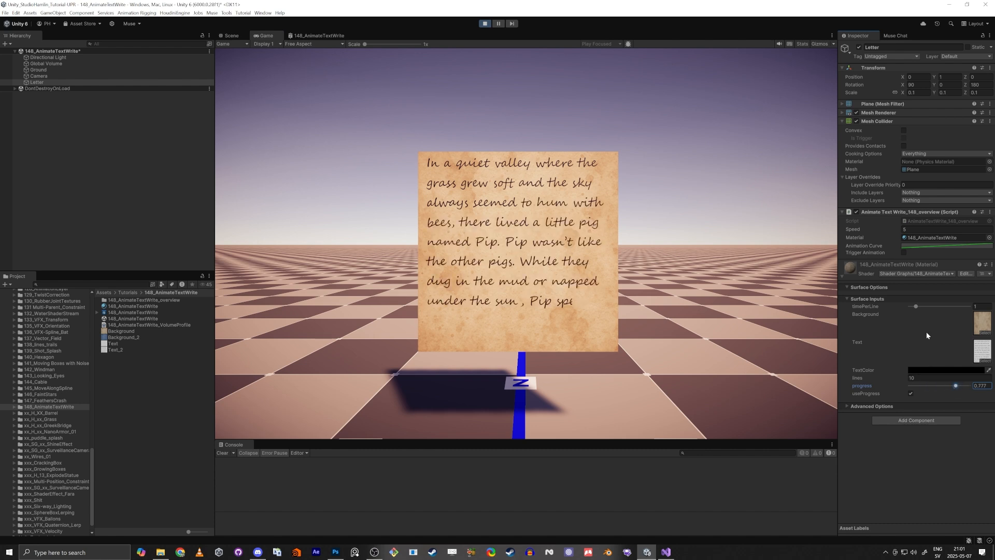
left_click(915, 307)
- Trigger the Letter script's animation to test the reveal, and open the AnimateTextWrite_148_overview script in Visual Studio
left_click(904, 253)
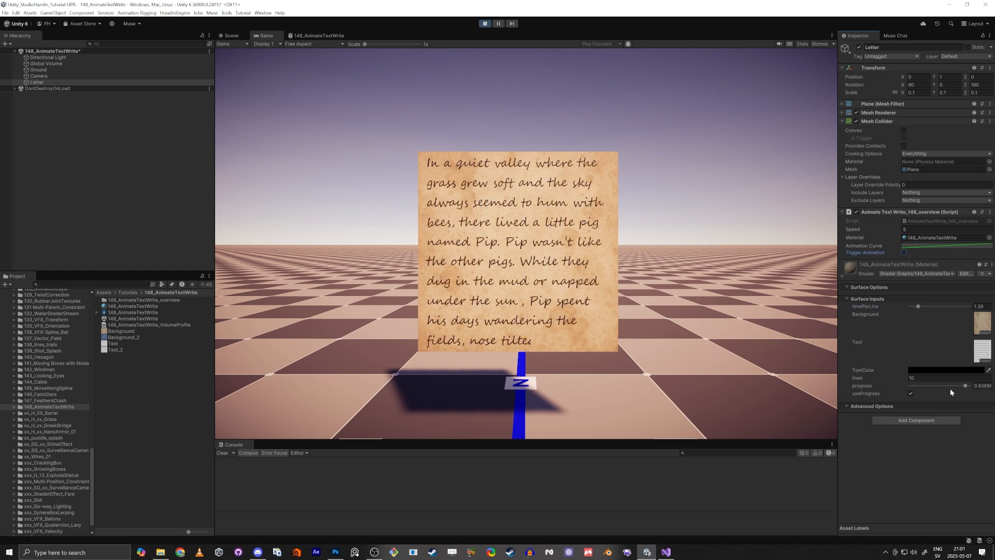
left_click(935, 221)
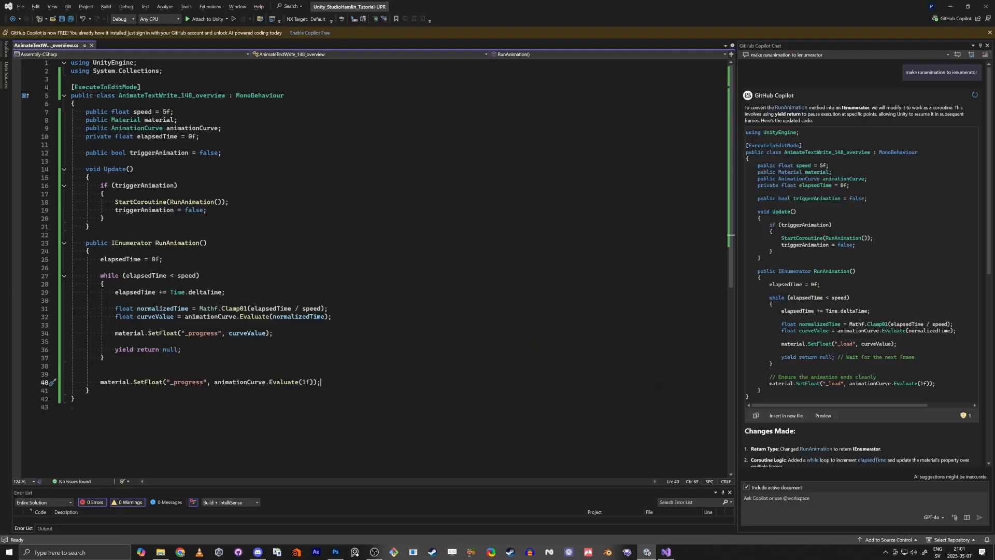
- Collapse the RunAnimation and Update methods and review the speed, material, animationCurve, elapsedTime and triggerAnimation fields
left_click(63, 243)
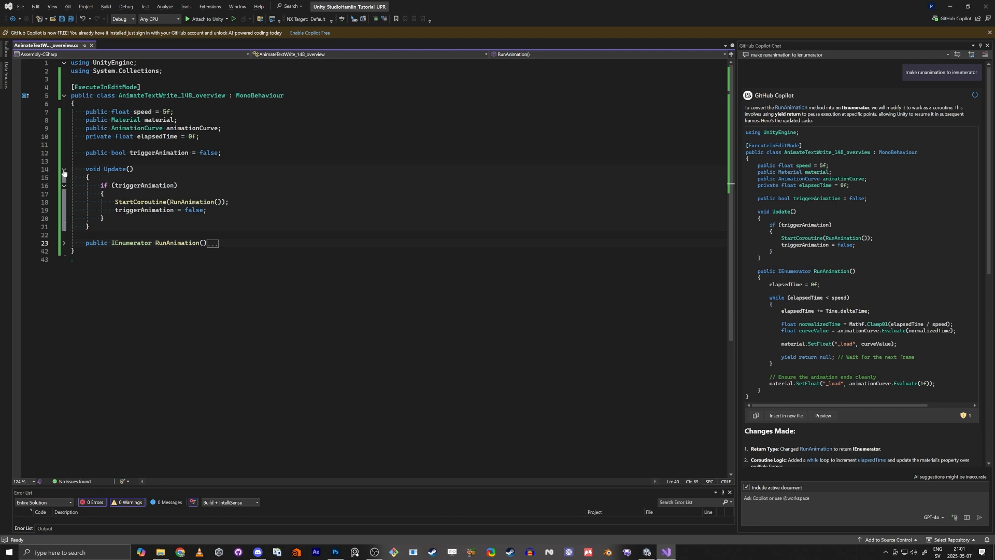
left_click(64, 169)
double_click(140, 111)
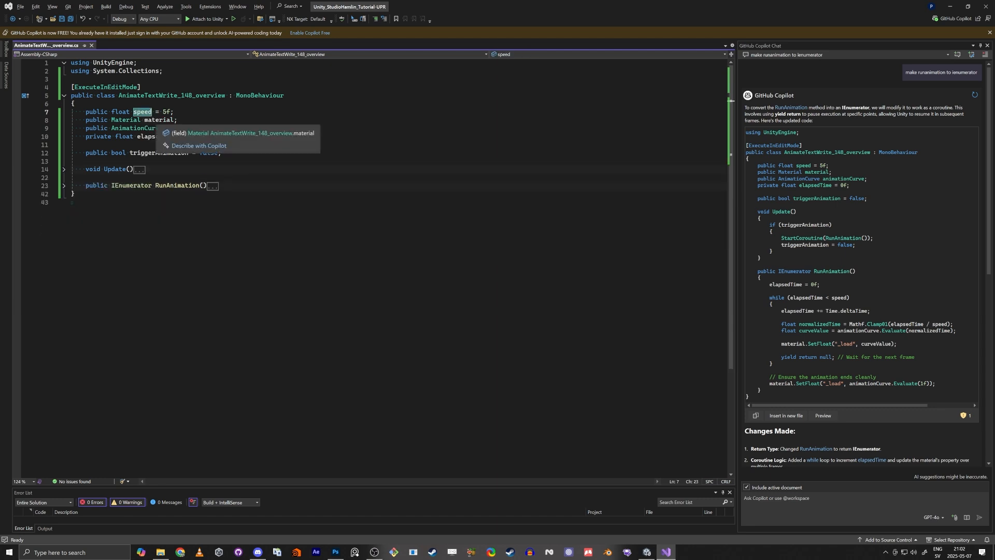
double_click(156, 119)
double_click(191, 128)
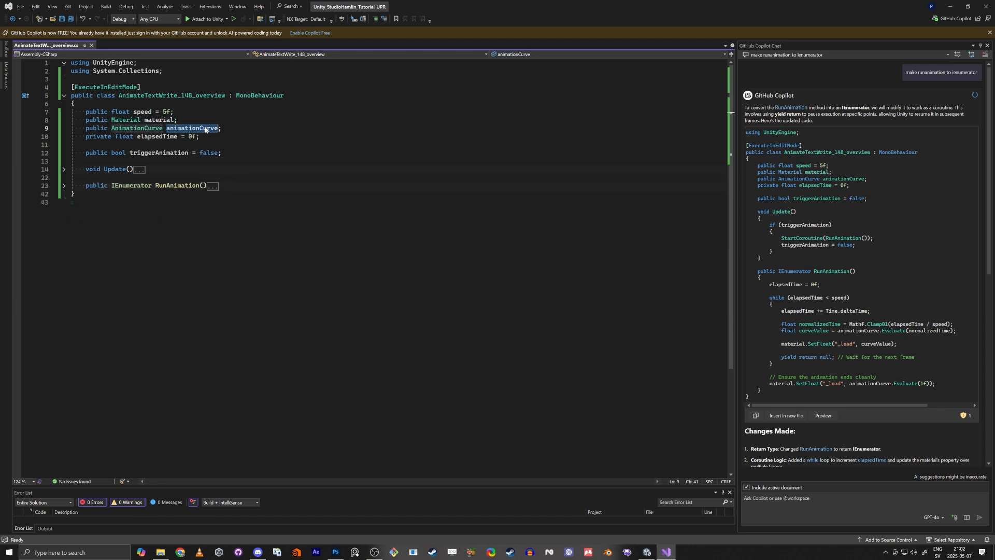
double_click(165, 137)
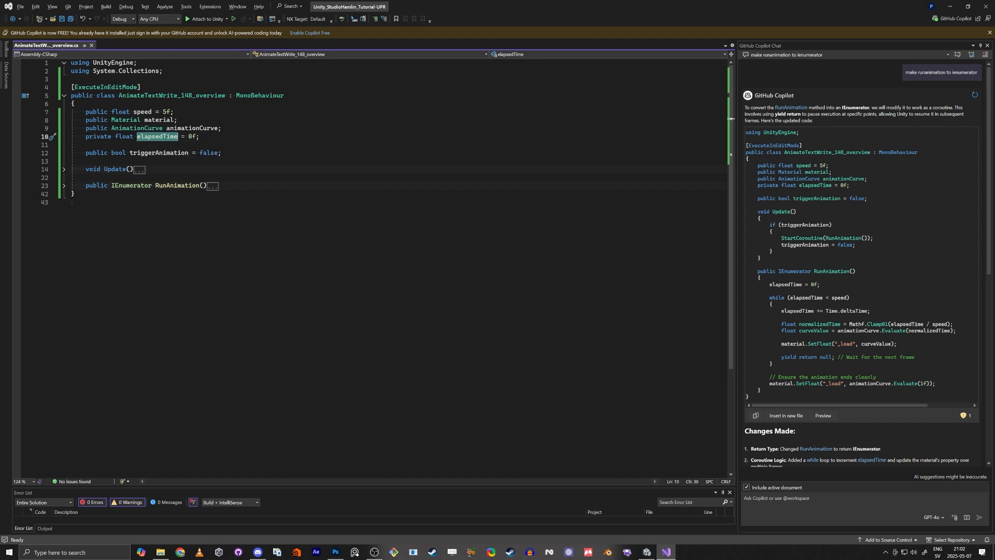
double_click(159, 152)
- Expand Update, trigger the Letter's animation in Unity, and review the script's triggerAnimation check, StartCoroutine call and reset line
left_click(63, 170)
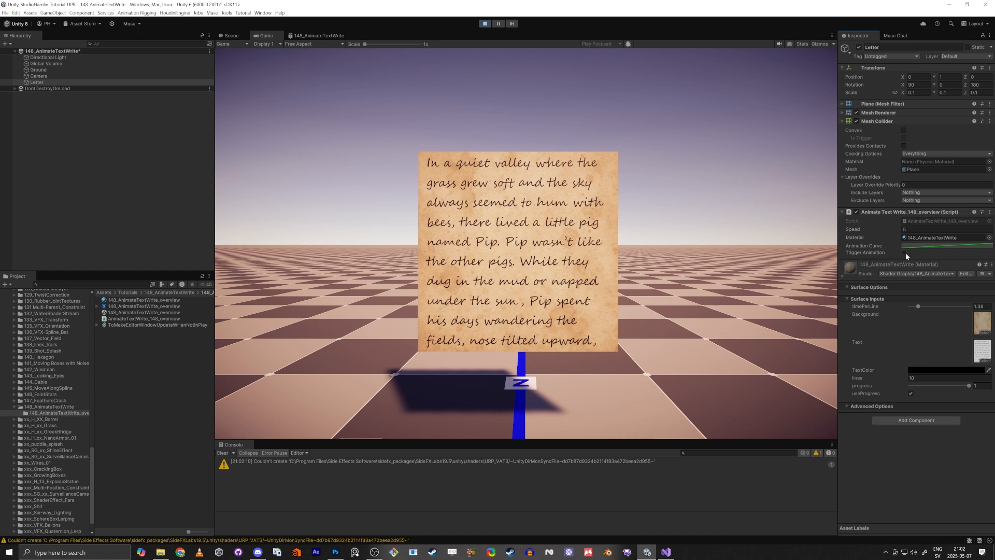
left_click(905, 253)
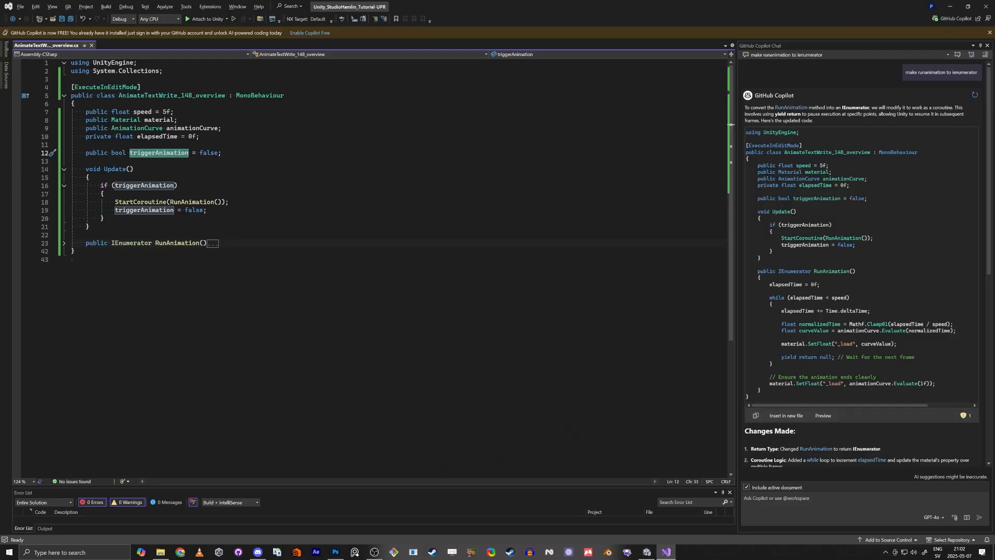
double_click(136, 185)
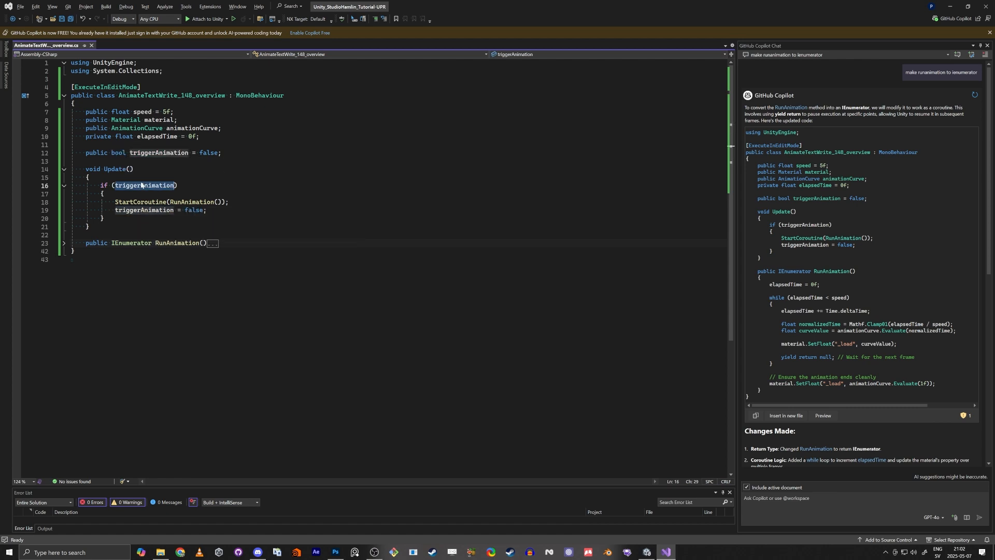
left_click_drag(229, 202, 129, 201)
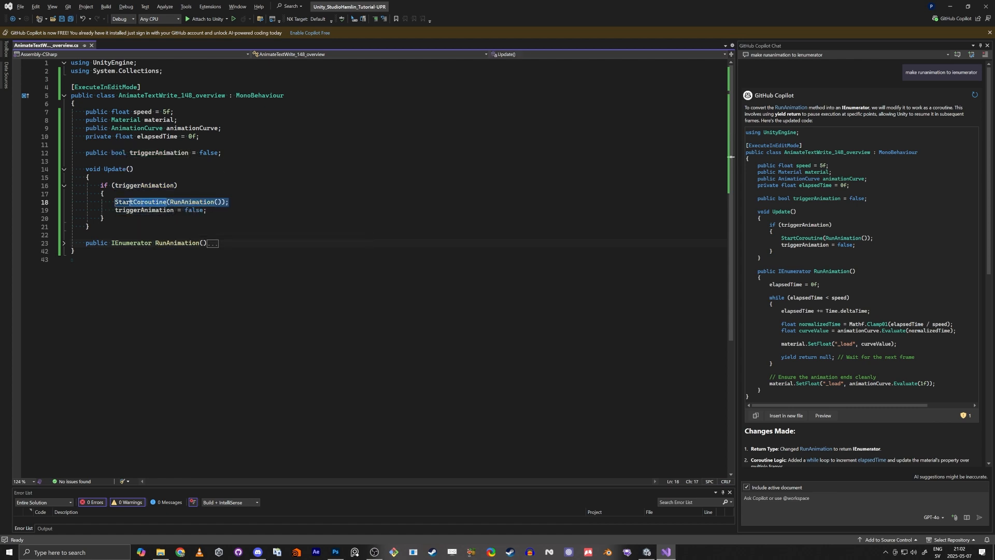
left_click(104, 219)
left_click_drag(207, 210, 115, 210)
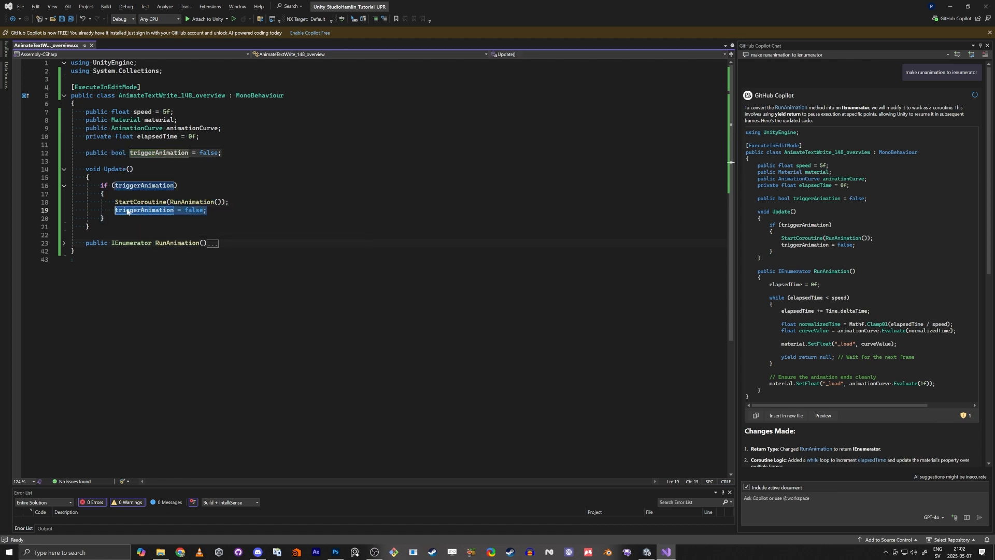
- Expand RunAnimation and examine the elapsedTime reset, the while condition, the elapsedTime / speed normalization and the animationCurve evaluation
left_click(71, 260)
left_click(63, 244)
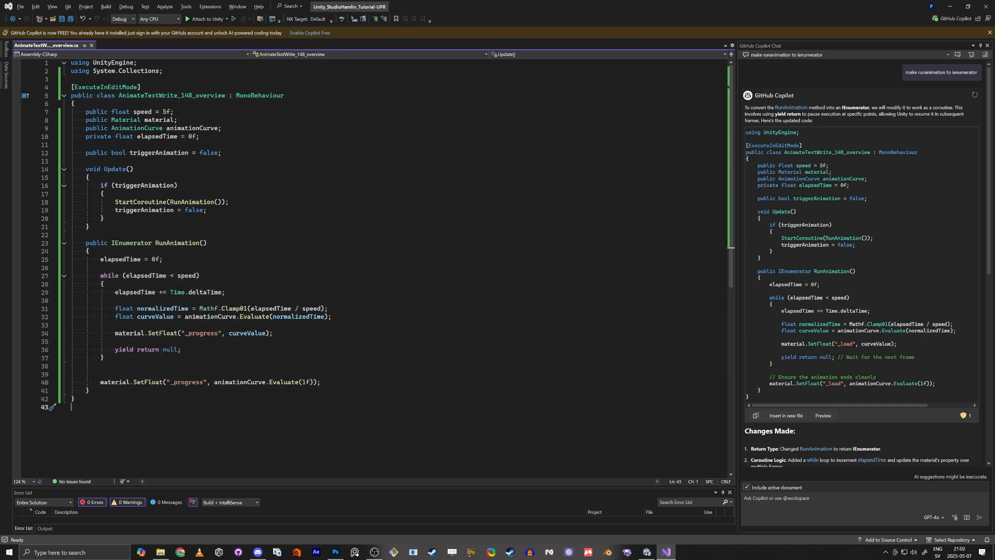
left_click_drag(164, 259, 98, 261)
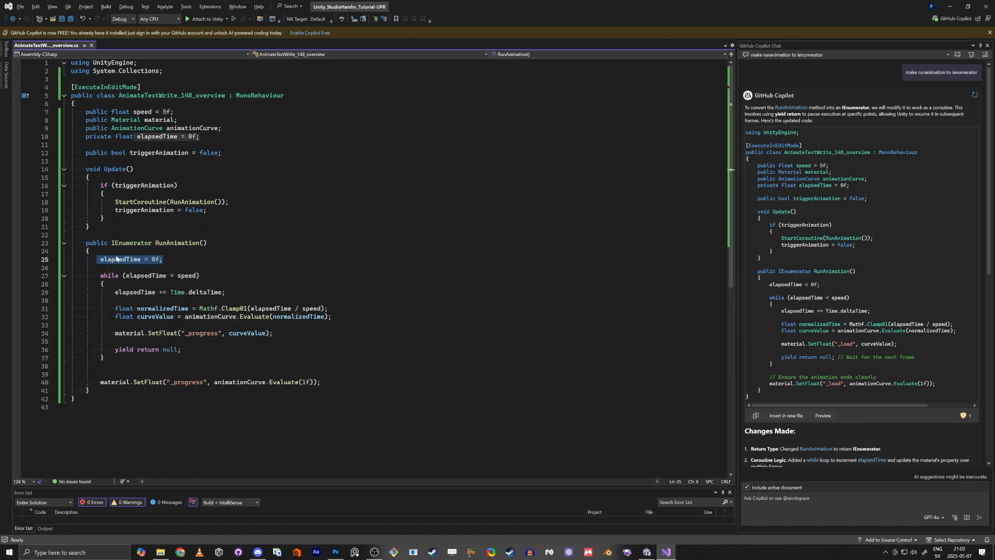
double_click(107, 277)
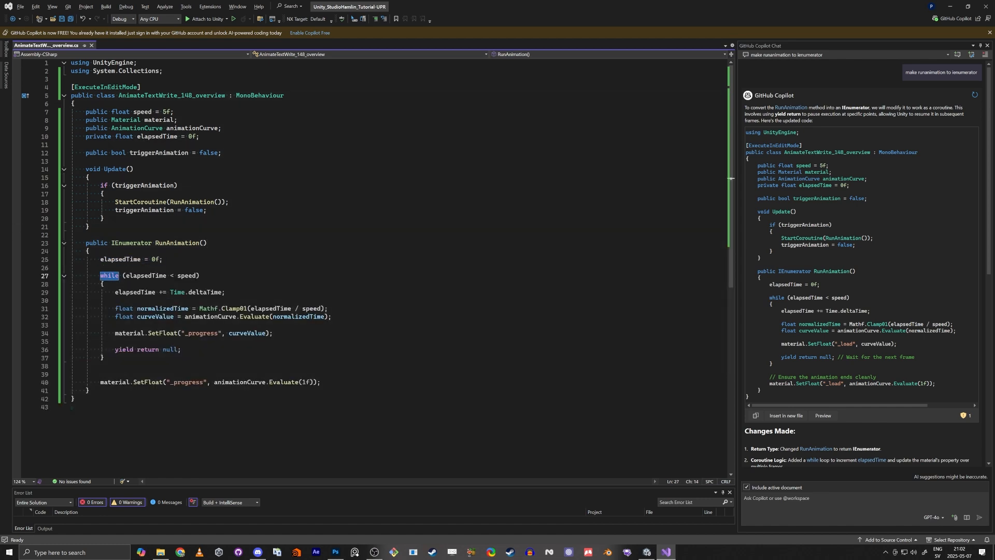
double_click(188, 276)
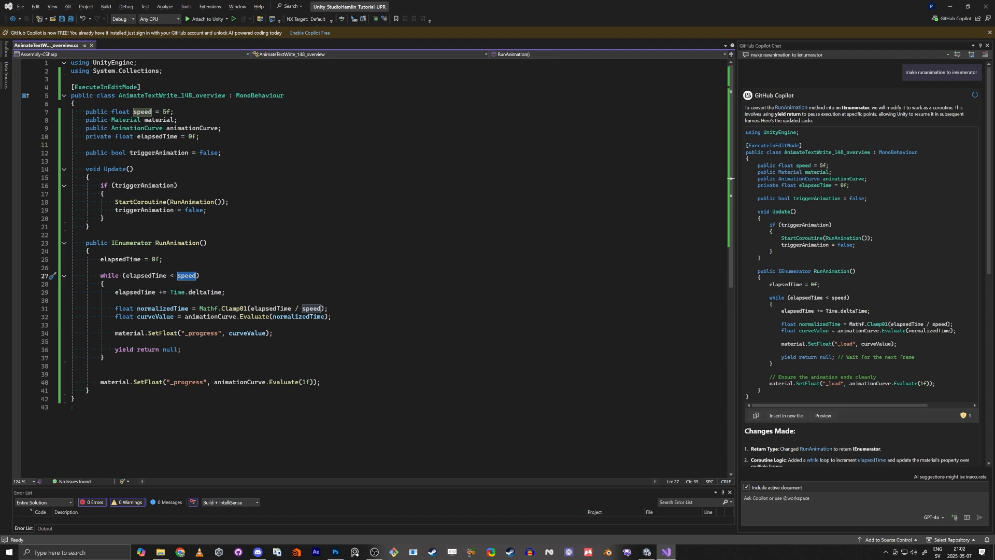
double_click(202, 317)
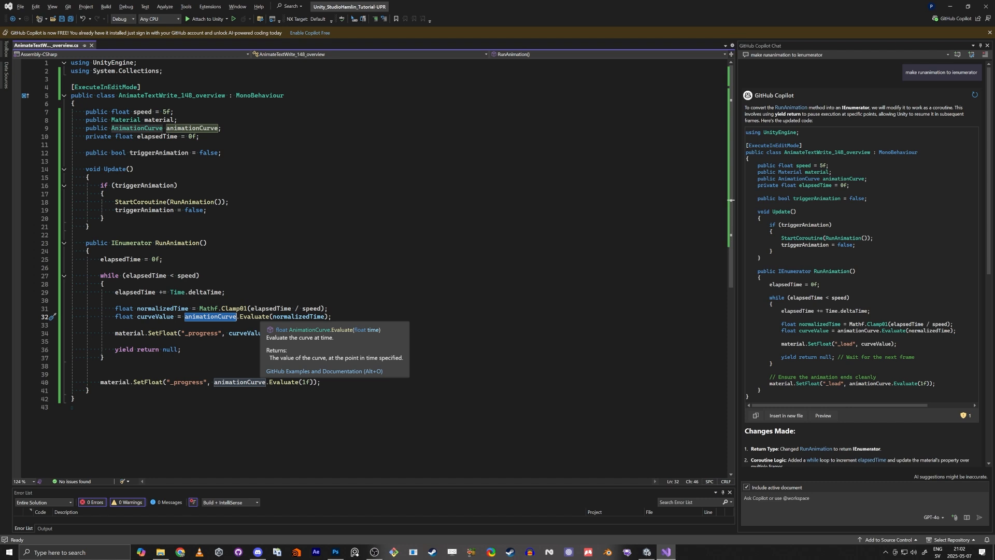
left_click(328, 308)
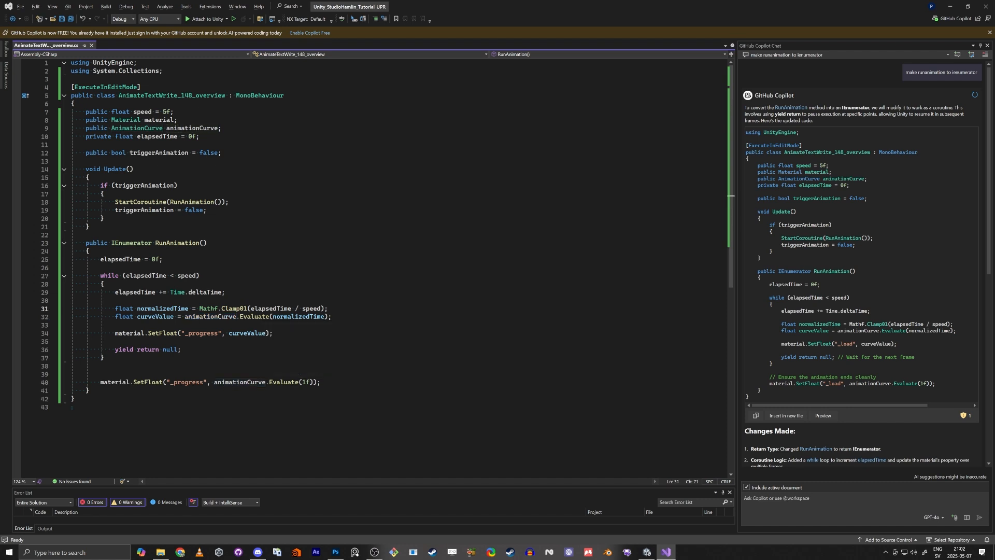
double_click(311, 309)
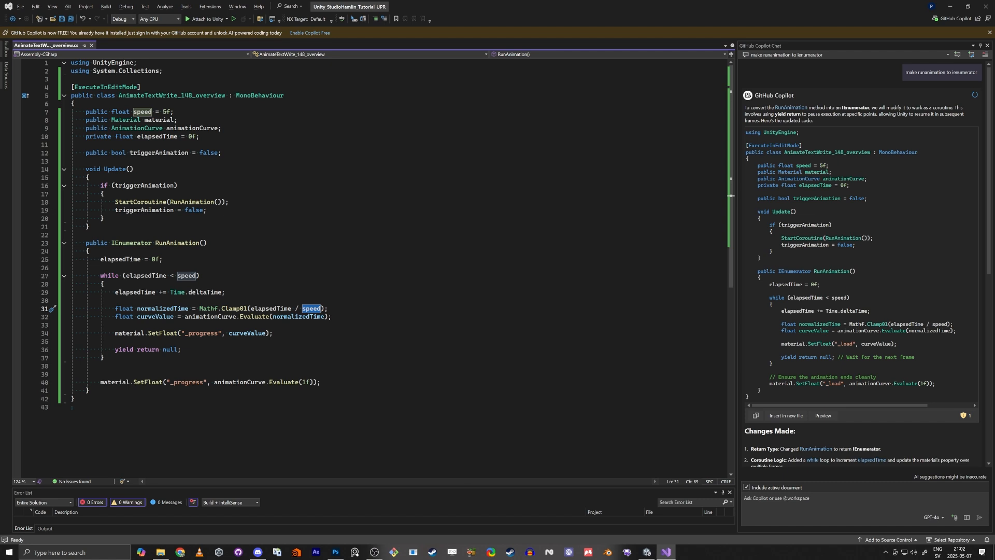
left_click_drag(251, 308, 321, 308)
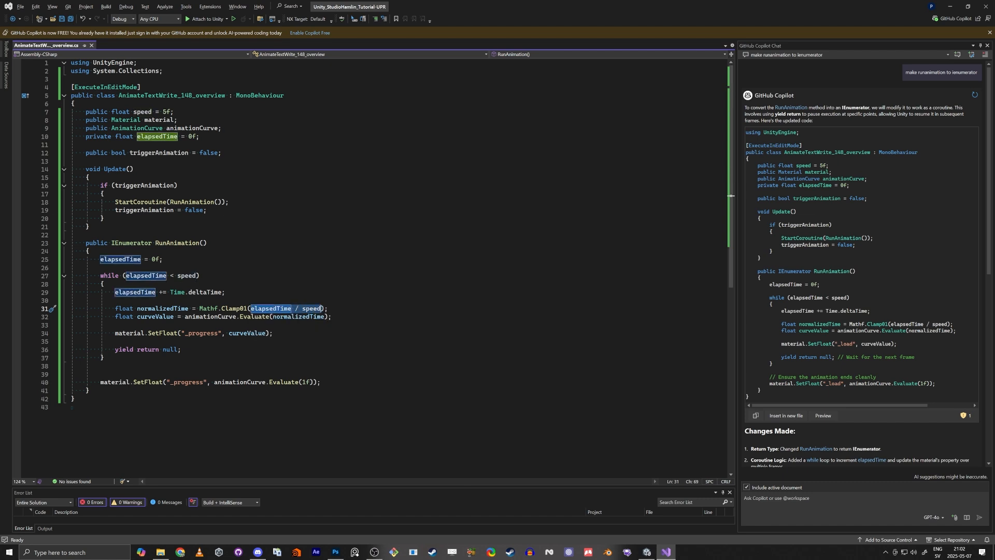
left_click(115, 325)
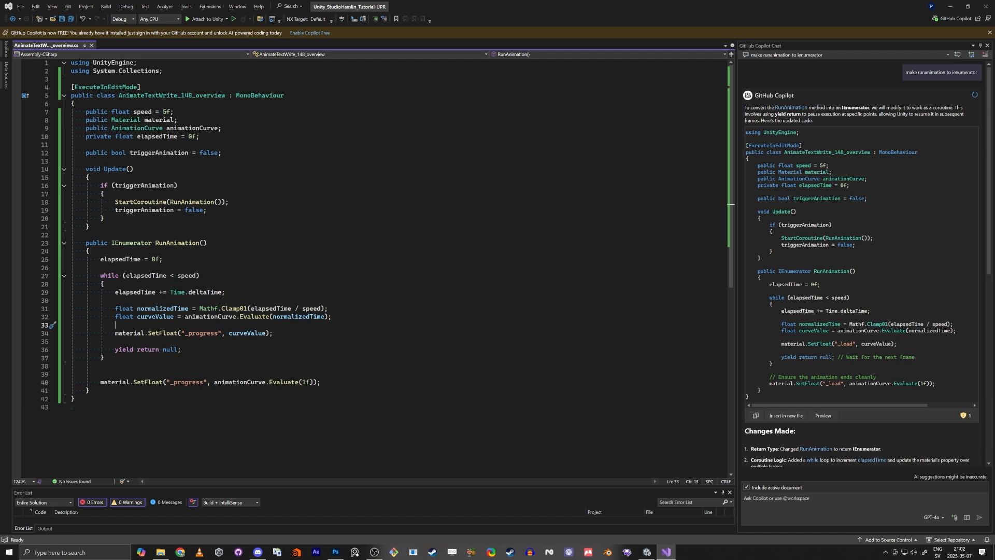
- Switch to Unity, reshape the Letter script's Animation Curve from a preset into an uneven rise, and trigger the animation
key("alt+Tab")
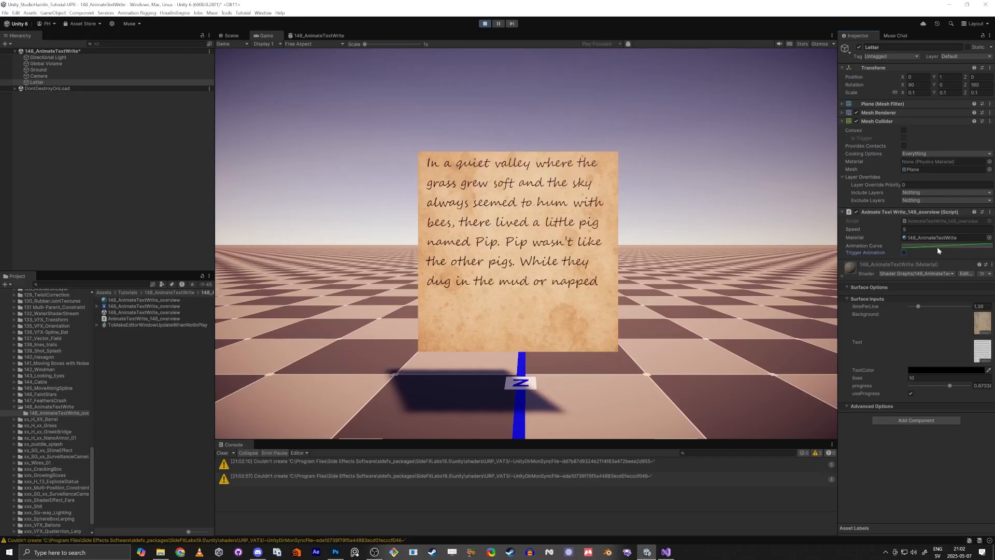
left_click(938, 247)
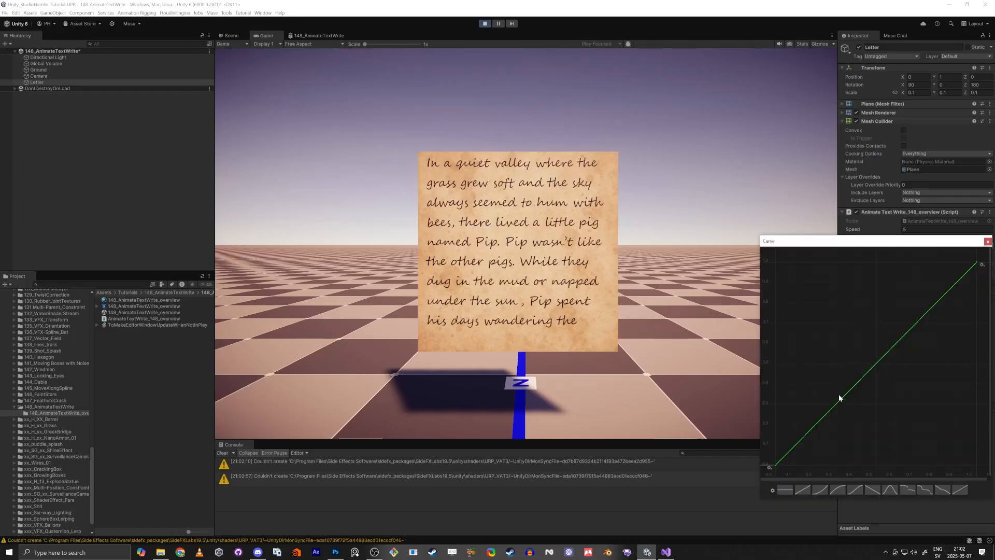
left_click(891, 490)
left_click(959, 491)
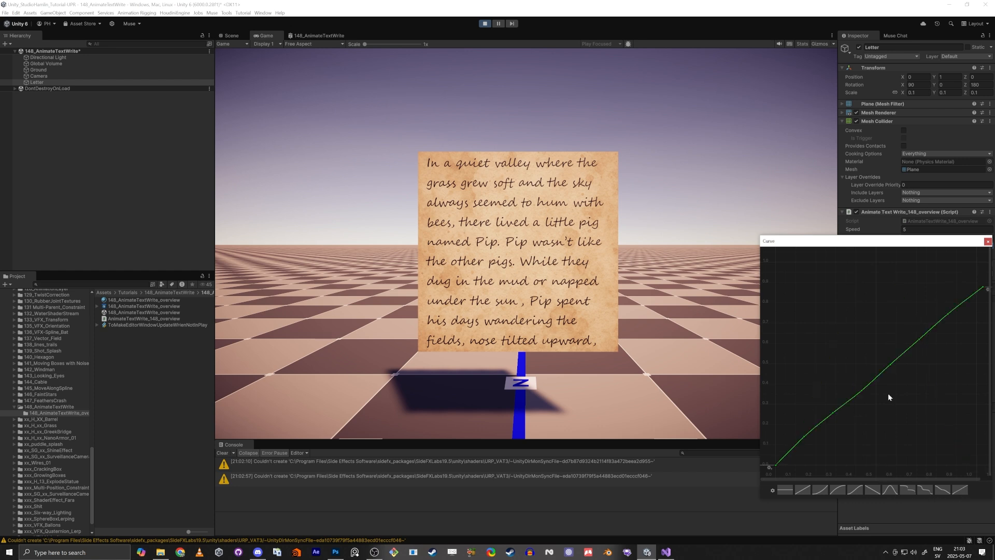
left_click_drag(867, 395, 871, 426)
left_click_drag(921, 340, 924, 324)
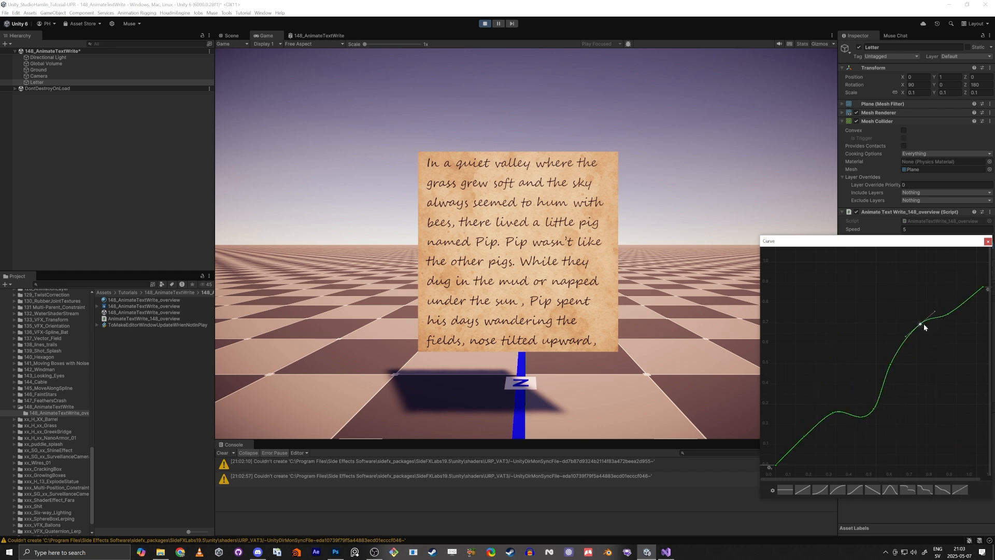
mouse_move(875, 410)
left_mouse_down()
mouse_move(871, 399)
mouse_move(877, 404)
left_mouse_up()
left_click(680, 98)
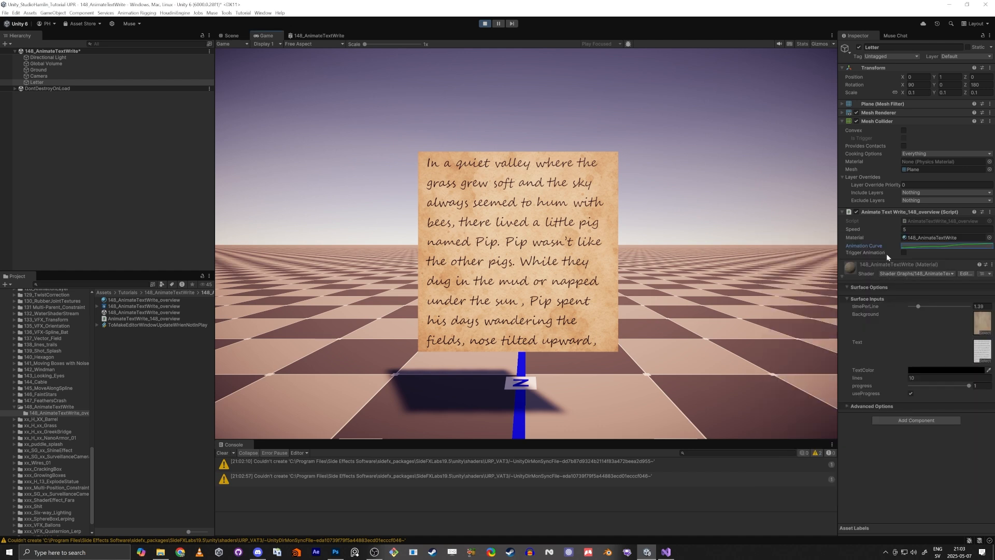
left_click(904, 253)
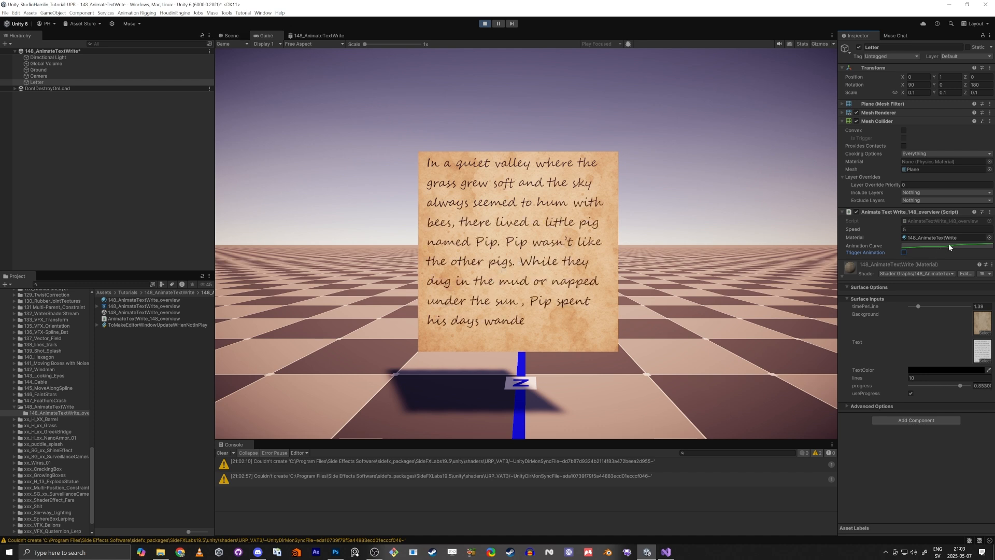
- Switch to Visual Studio and examine RunAnimation's while loop and the material.SetFloat call that passes curveValue to _progress
key("alt+Tab")
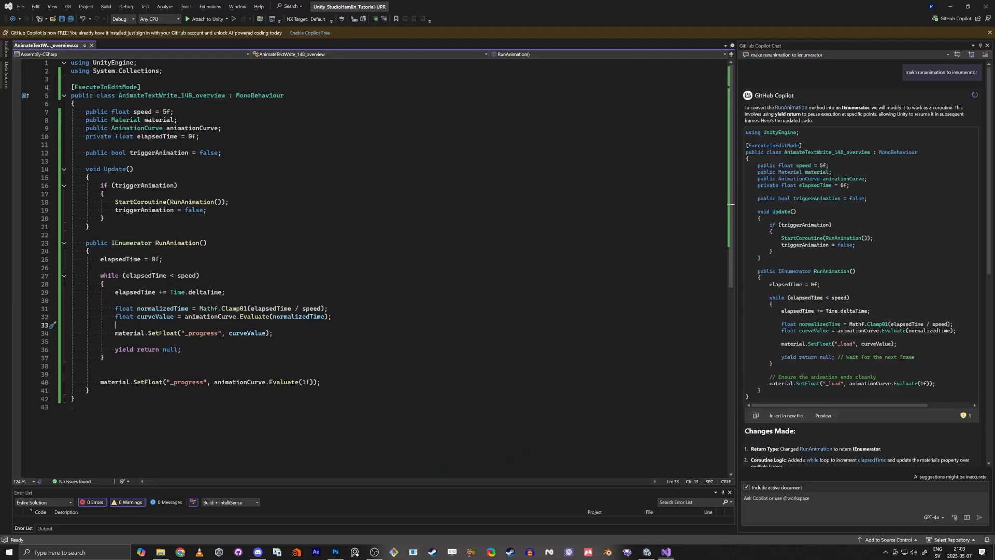
left_click_drag(116, 365, 92, 281)
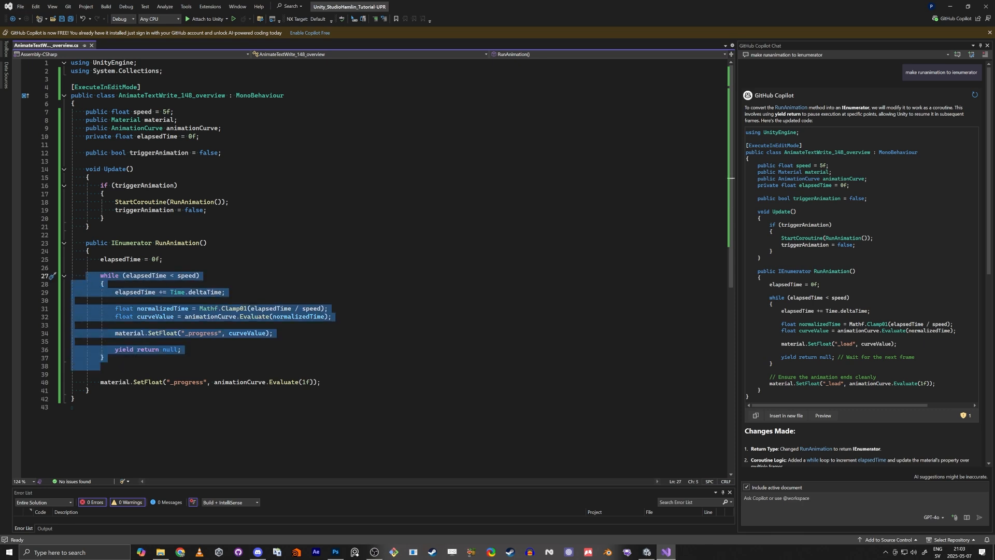
left_click(105, 357)
left_click_drag(104, 358, 72, 292)
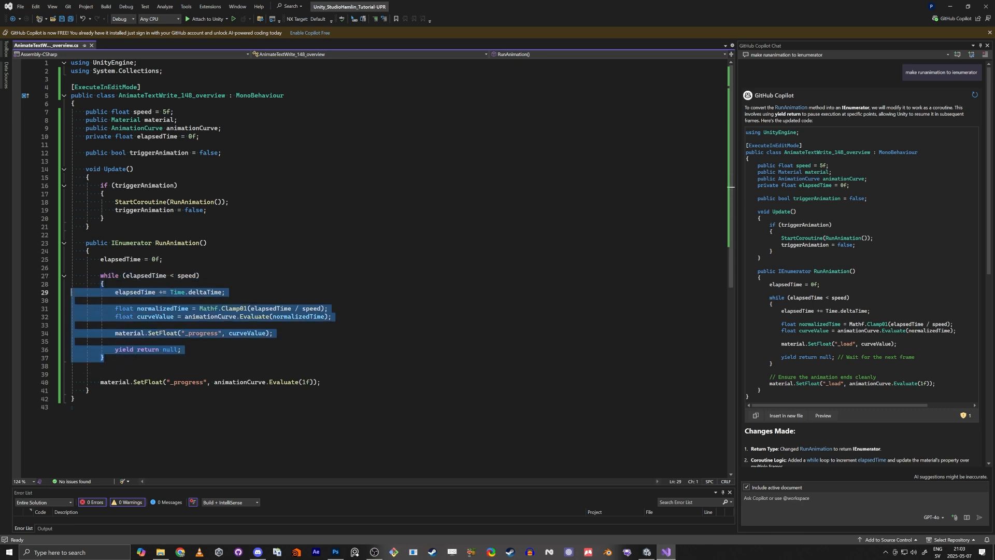
left_click(89, 391)
double_click(130, 334)
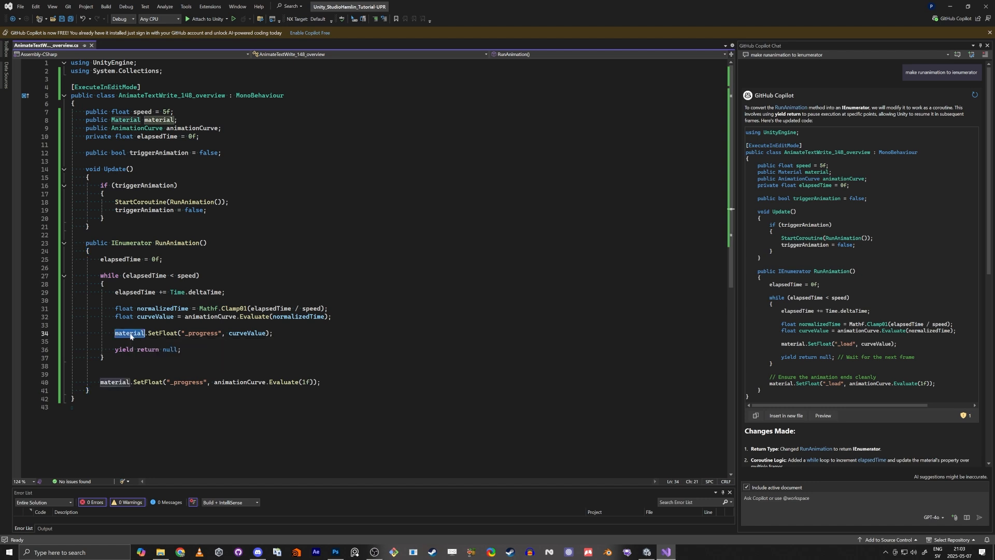
double_click(202, 334)
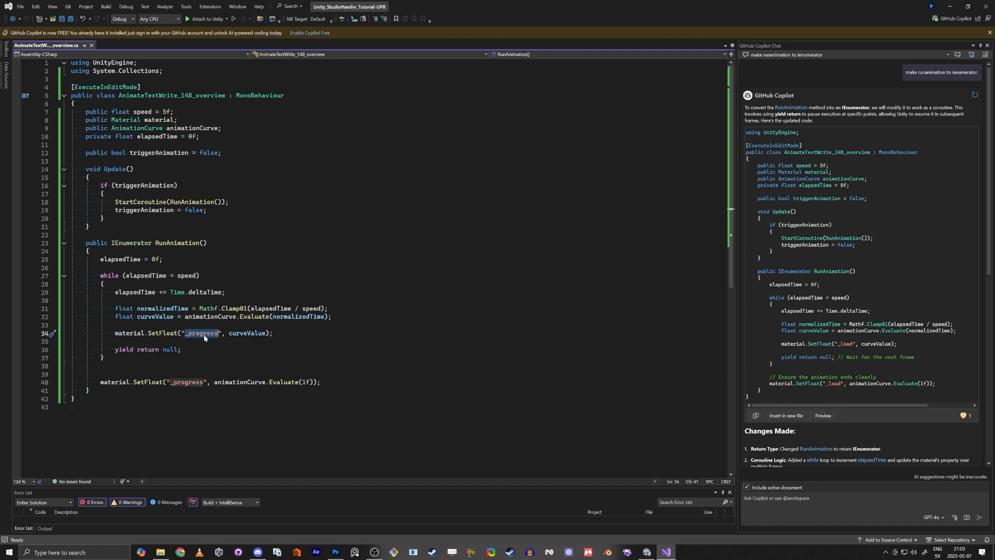
double_click(236, 334)
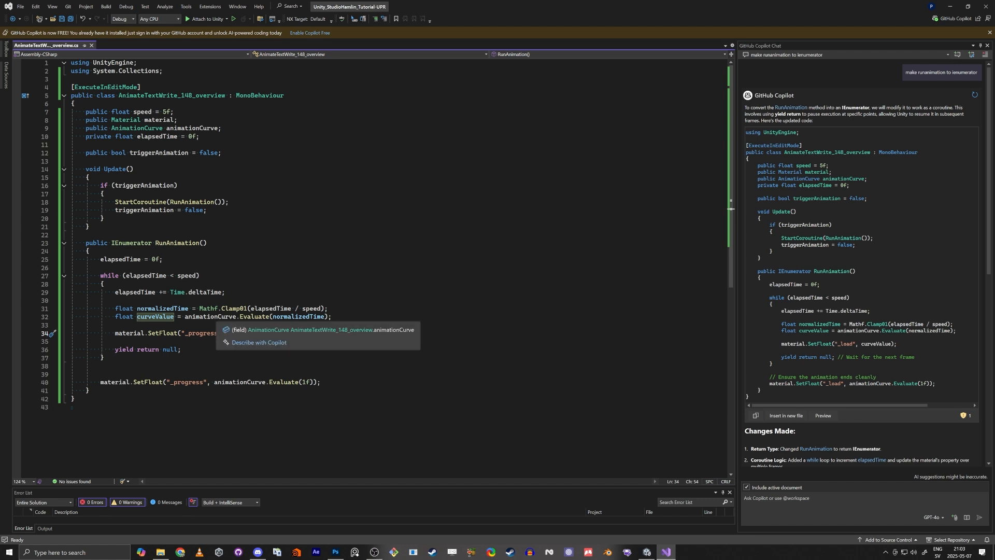
double_click(203, 334)
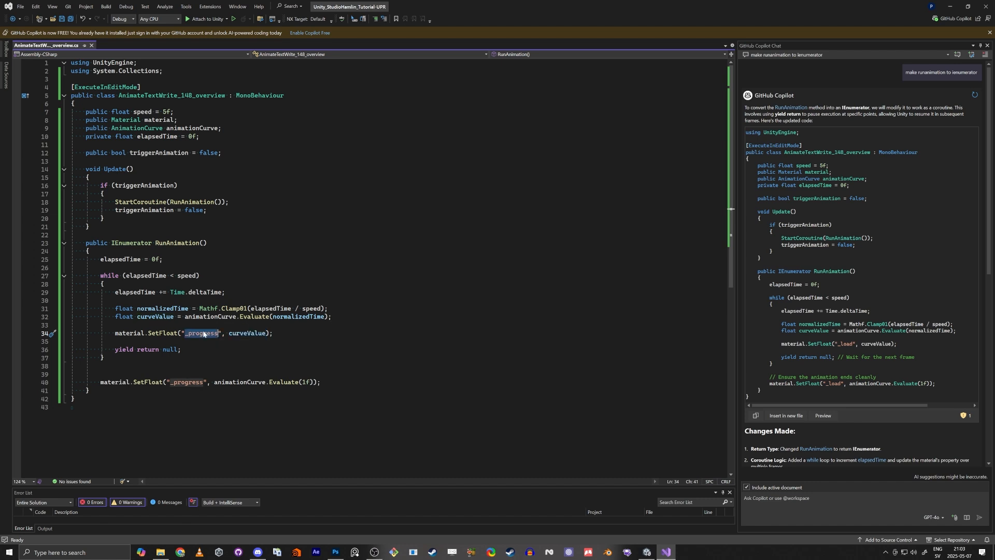
- Return to Unity and check the progress property's Reference name in the 148_AnimateTextWrite shader graph
left_click(548, 212)
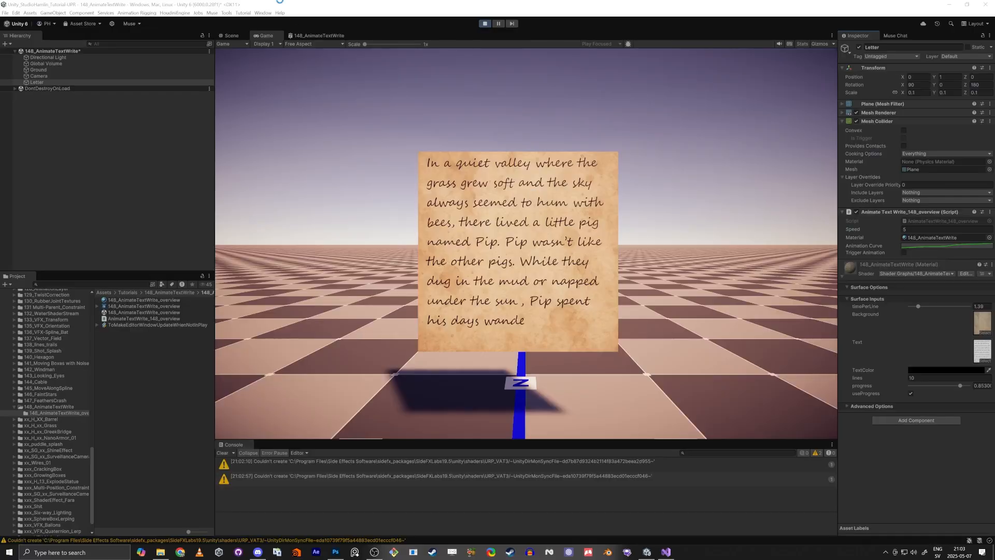
left_click(328, 35)
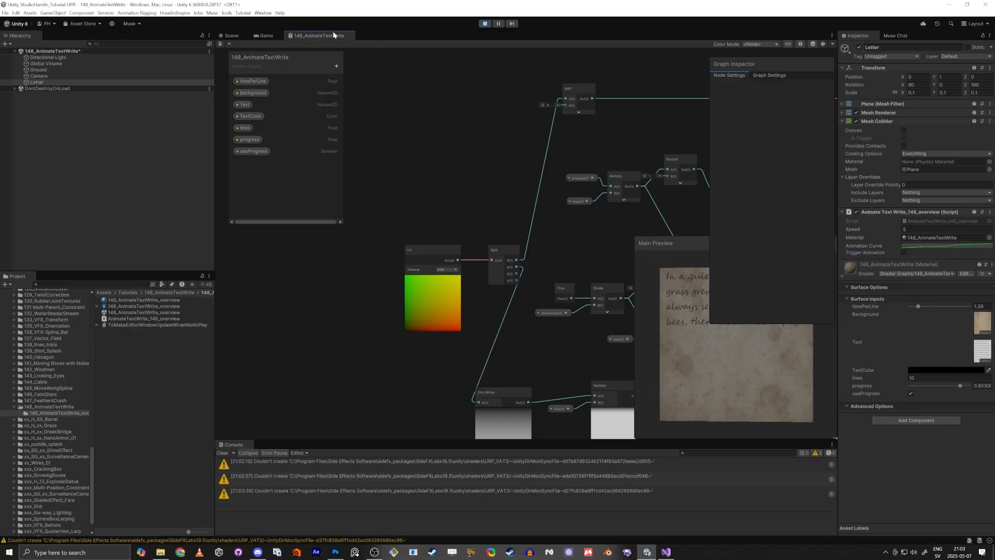
left_click(248, 140)
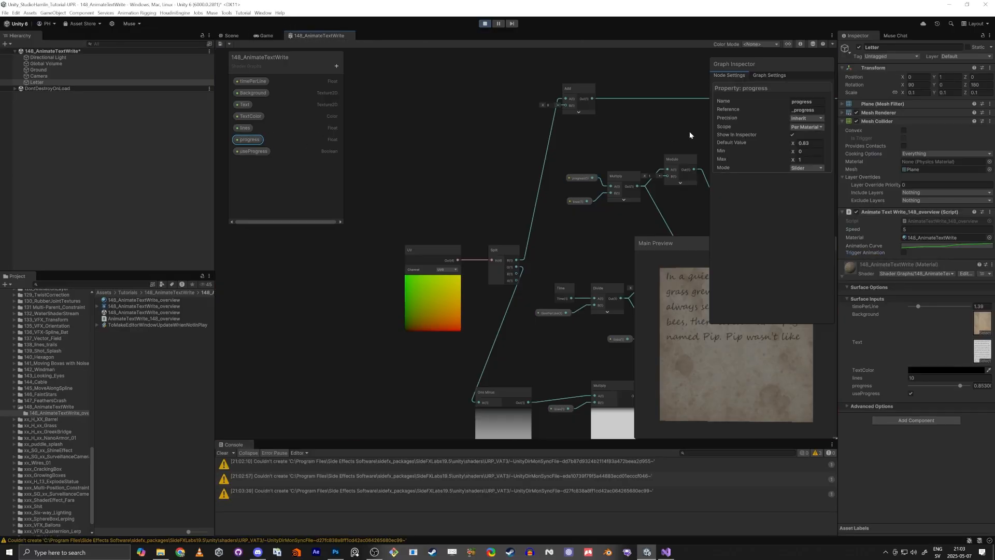
left_click(805, 110)
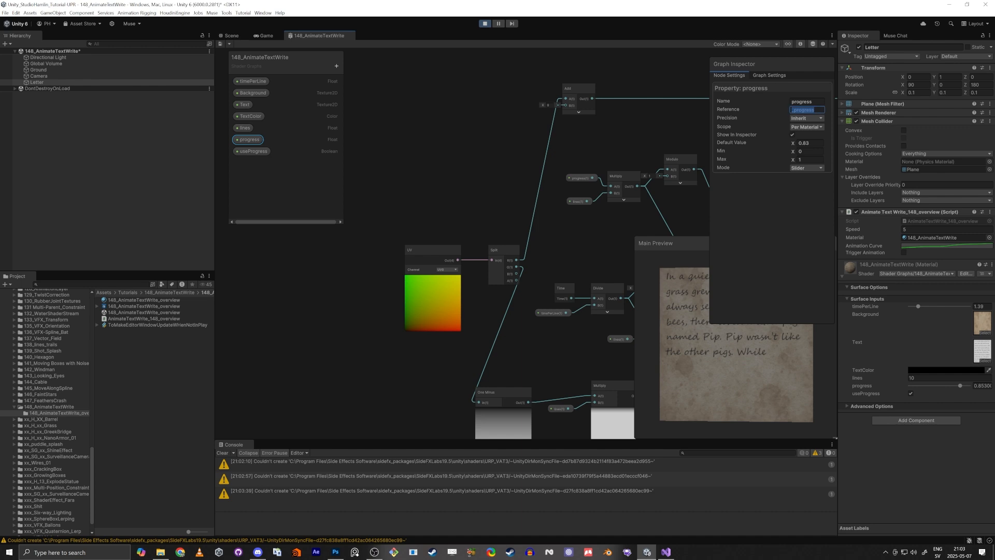
- Select the progress property's Reference name, examine RunAnimation's final material.SetFloat call in Visual Studio, and return to Unity
double_click(805, 110)
key("alt+Tab")
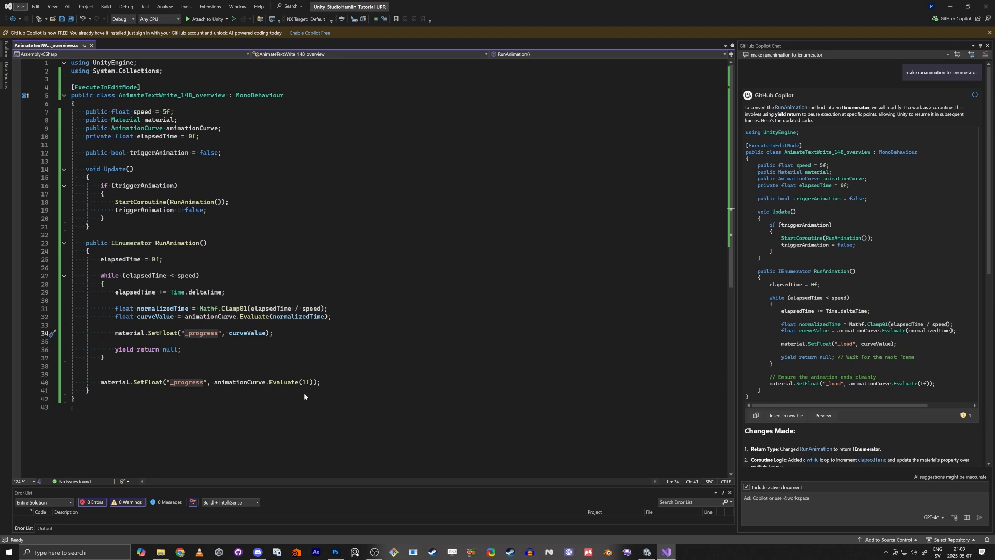
left_click(117, 391)
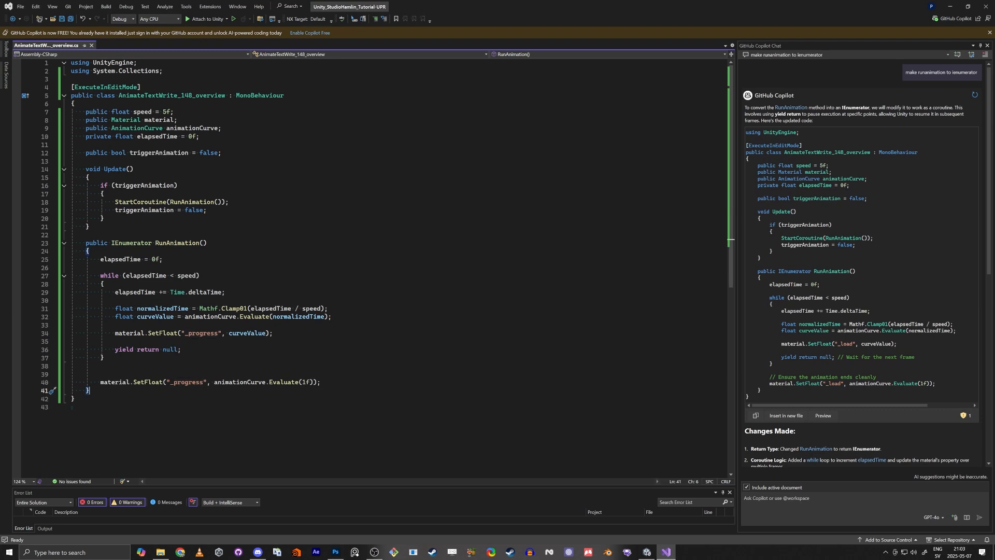
key("alt+Tab")
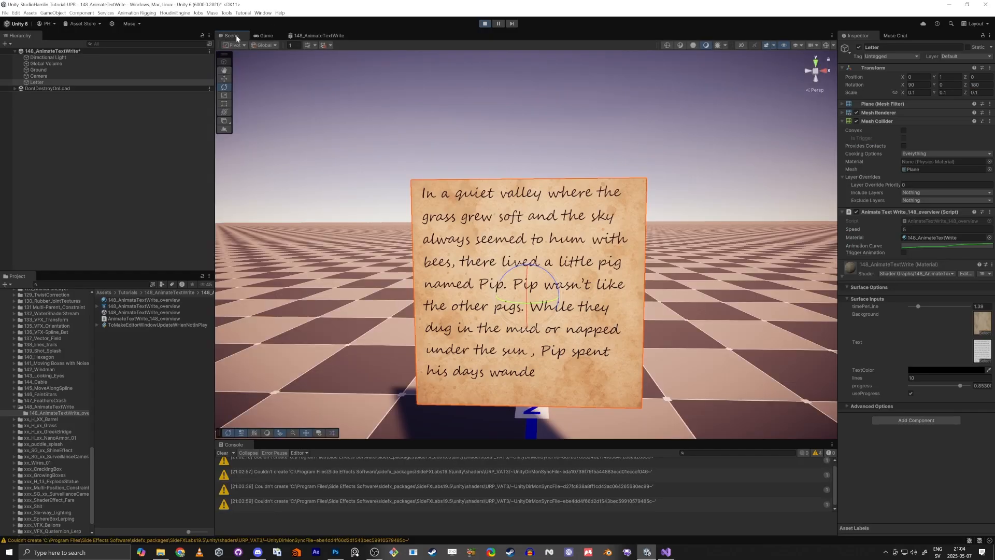
- Show the Game view and set the Letter material's progress to 0.77
left_click(264, 36)
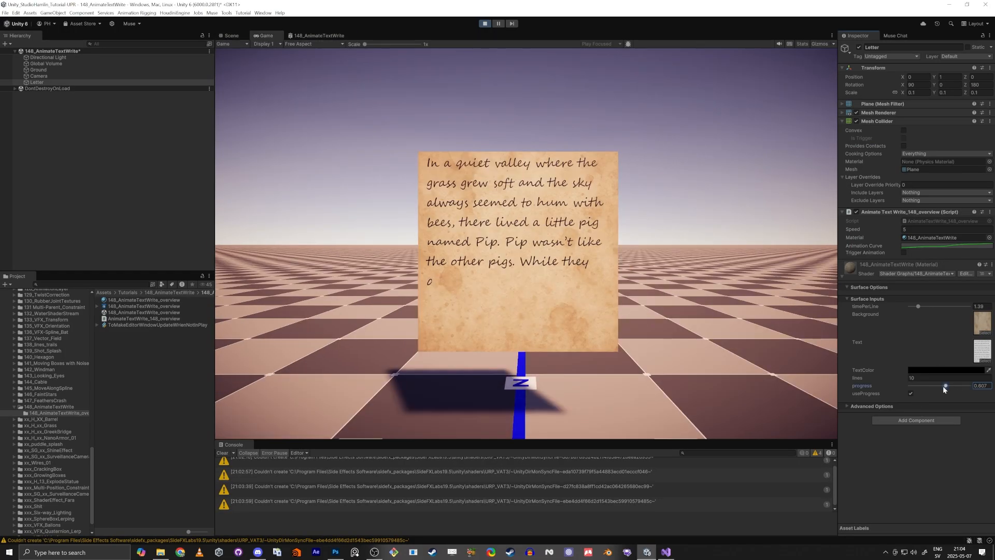
left_click(960, 386)
mouse_move(959, 386)
left_mouse_down()
mouse_move(942, 390)
mouse_move(955, 389)
left_mouse_up()
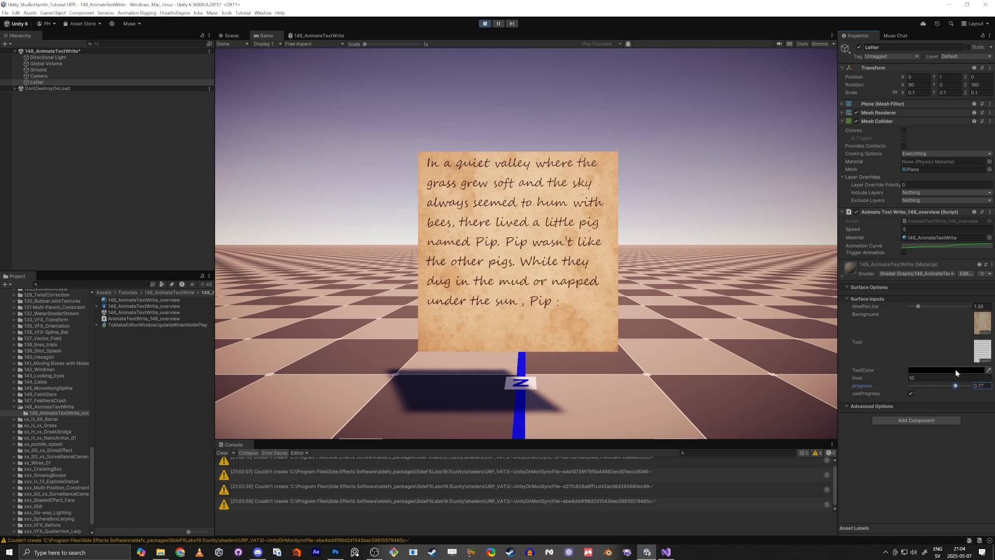
- Change the Letter material's TextColor from black to orange-red
left_click(956, 370)
left_click(966, 402)
left_click_drag(984, 414, 977, 407)
left_click(967, 419)
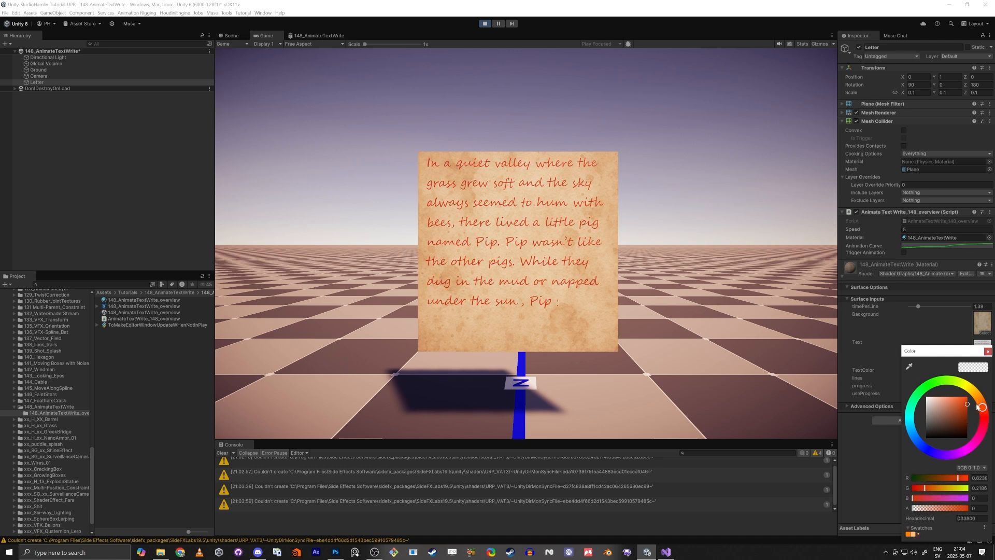
left_click(988, 352)
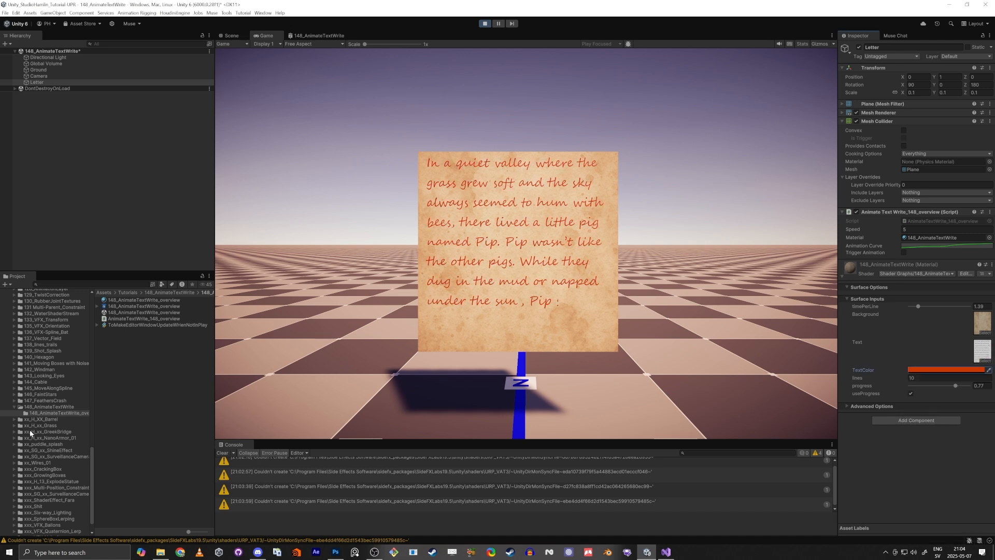
- Assign the alternative text image from the 148_AnimateTextWrite folder to the Letter material's Text texture
left_click(42, 407)
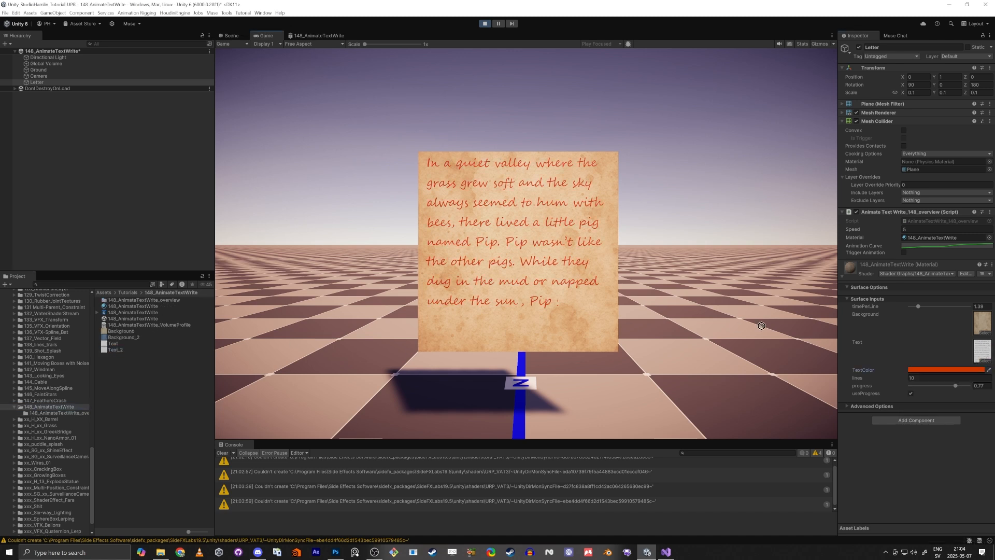
left_click_drag(762, 326, 981, 349)
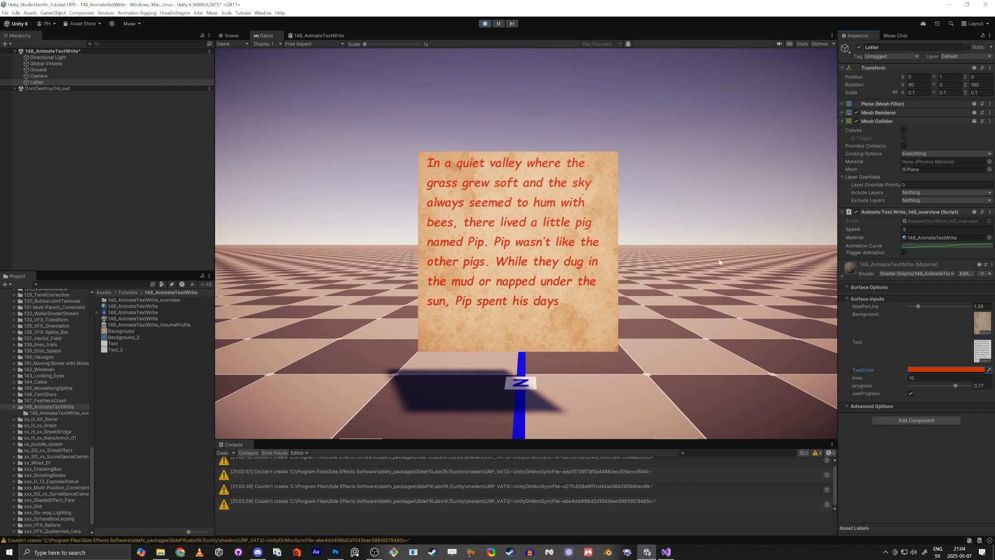